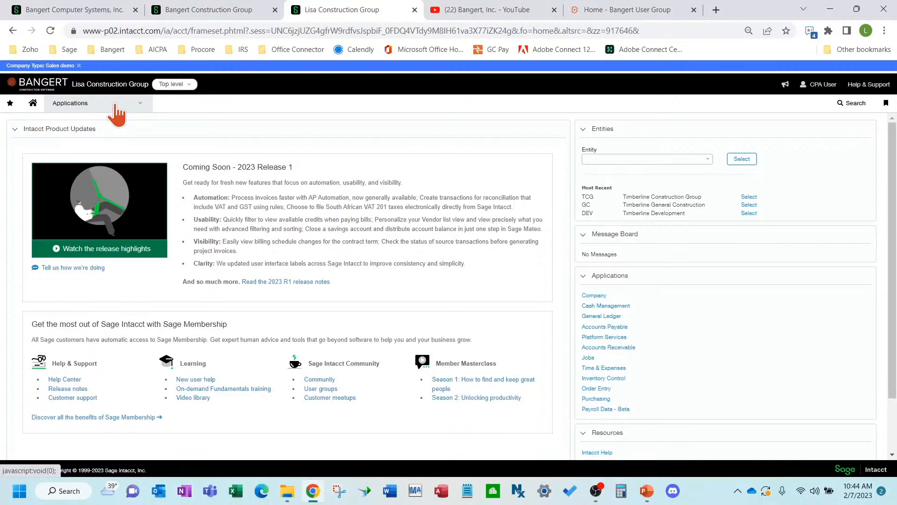
Open job 23-003, Community Park Building, for editing from the Jobs list
click(115, 106)
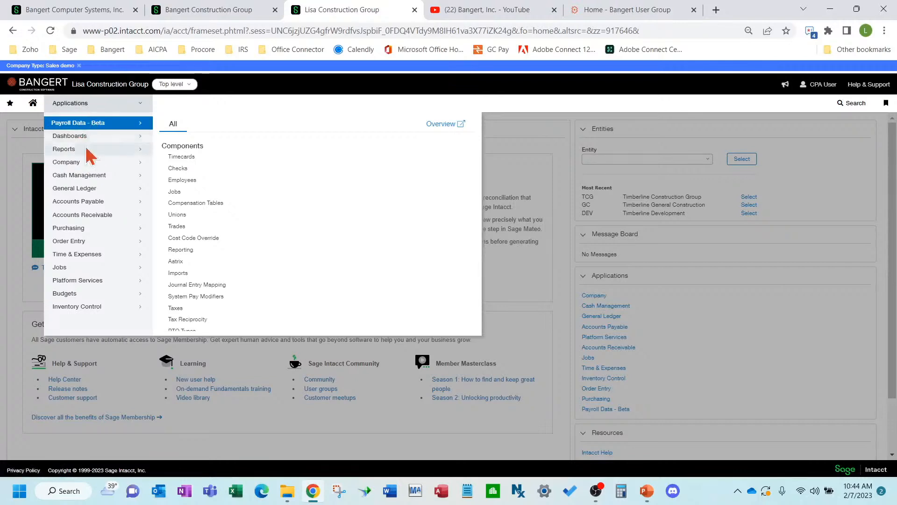
click(82, 269)
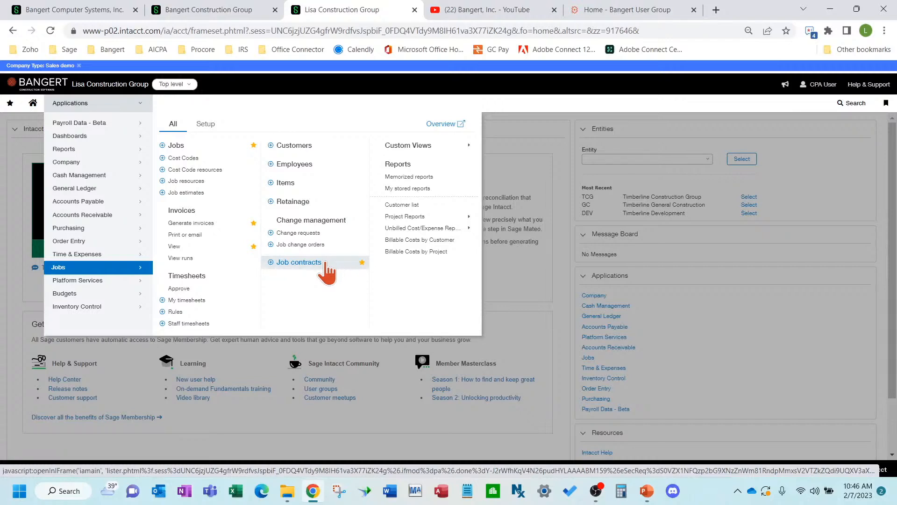
click(181, 146)
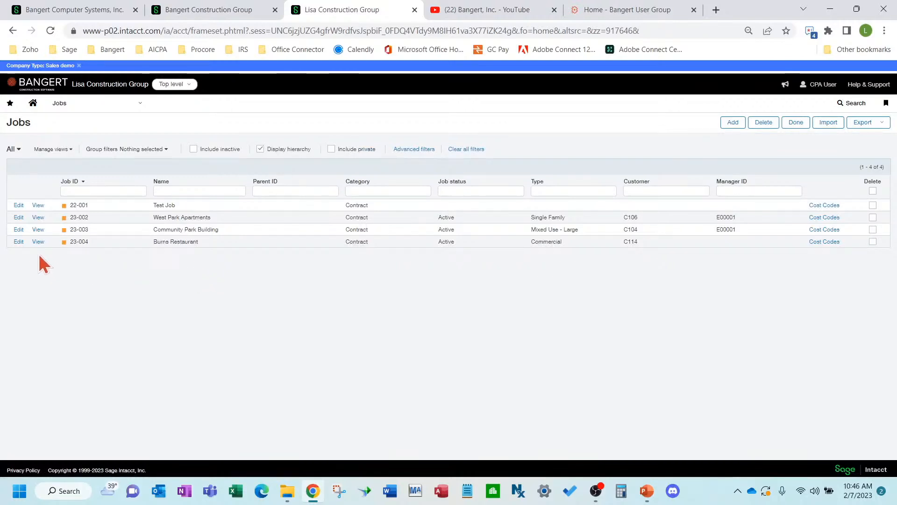
click(19, 230)
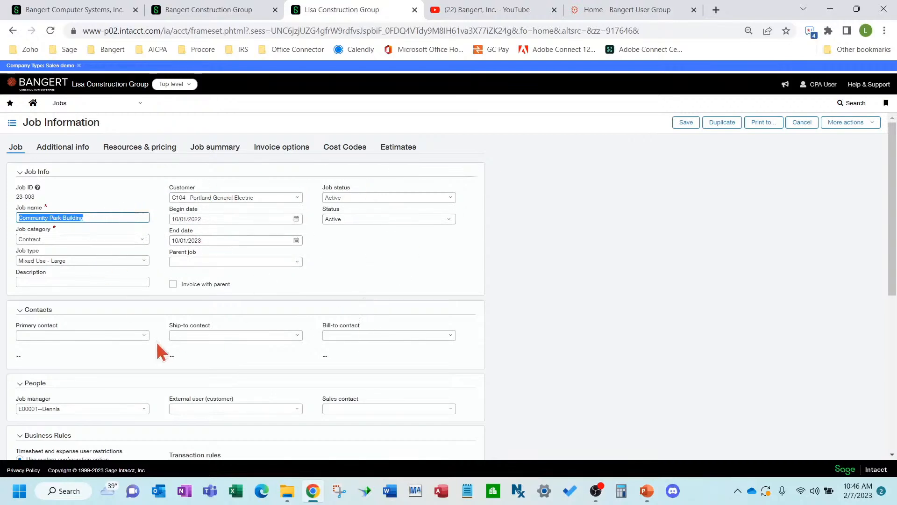
Review the job's additional info and its resources and pricing, including the employee's labor billing rate
scroll(157, 344, down, 3)
scroll(154, 318, up, 3)
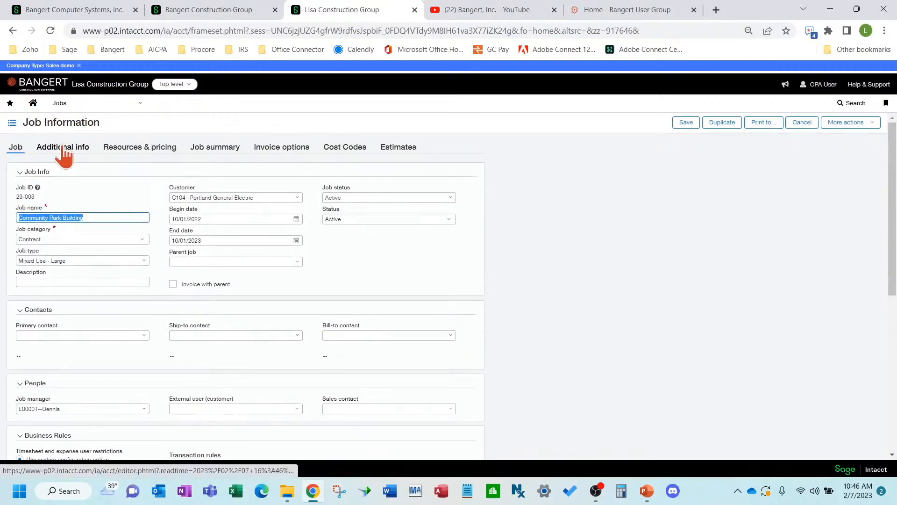
click(63, 147)
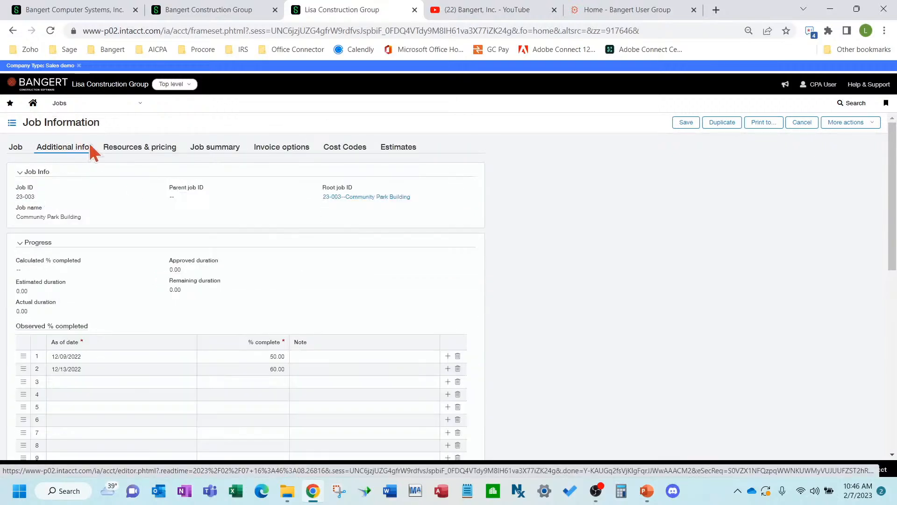
click(131, 148)
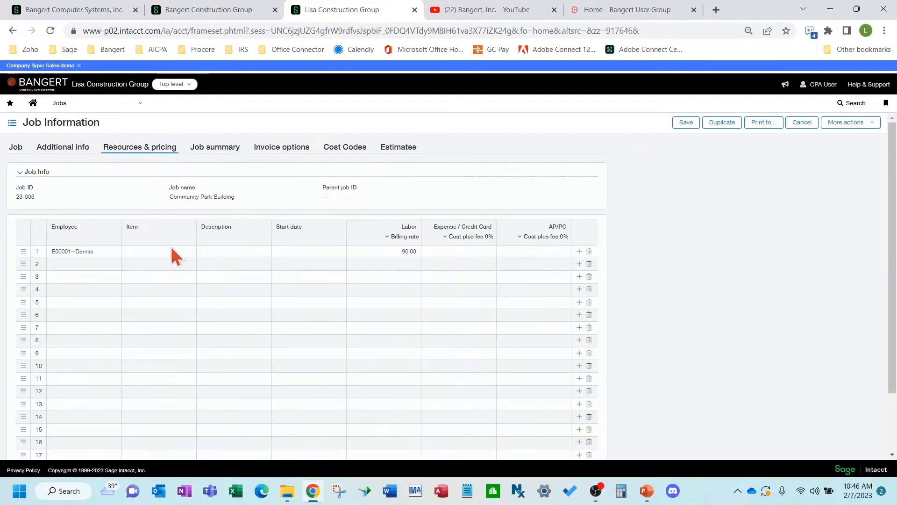
click(99, 265)
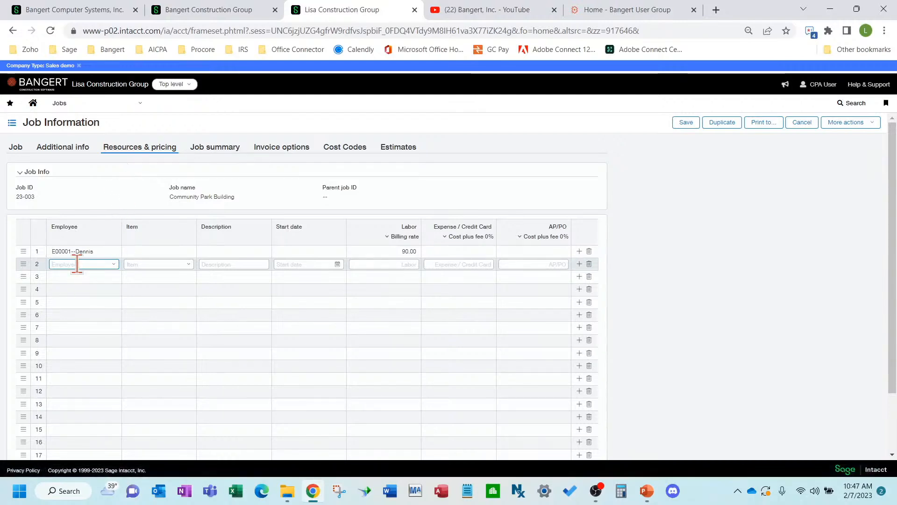
click(103, 251)
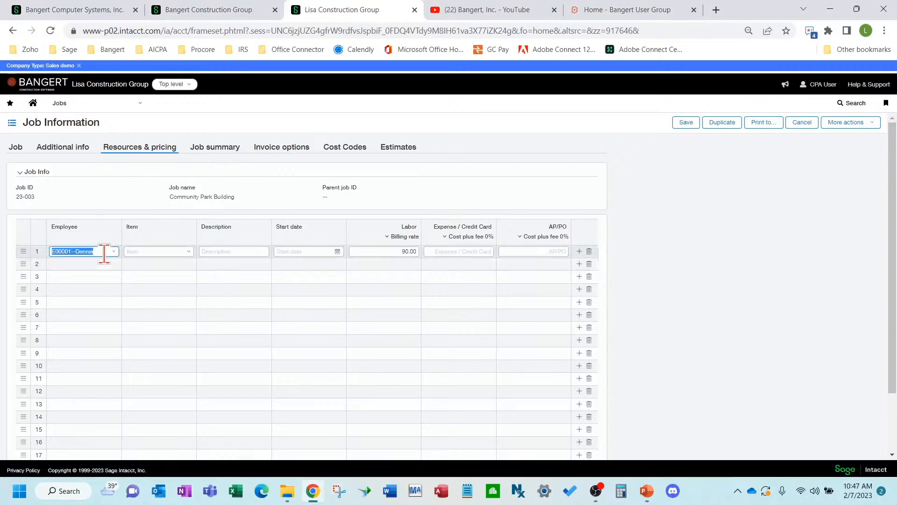
click(389, 252)
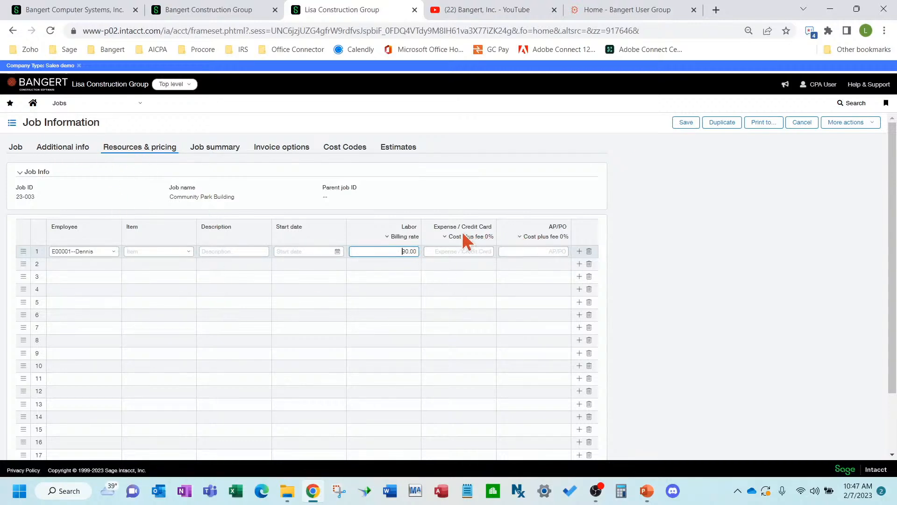
Add a Material--Material pricing line with a cost plus fee of 15 for both Expense / Credit Card and AP/PO, and close the job
click(182, 264)
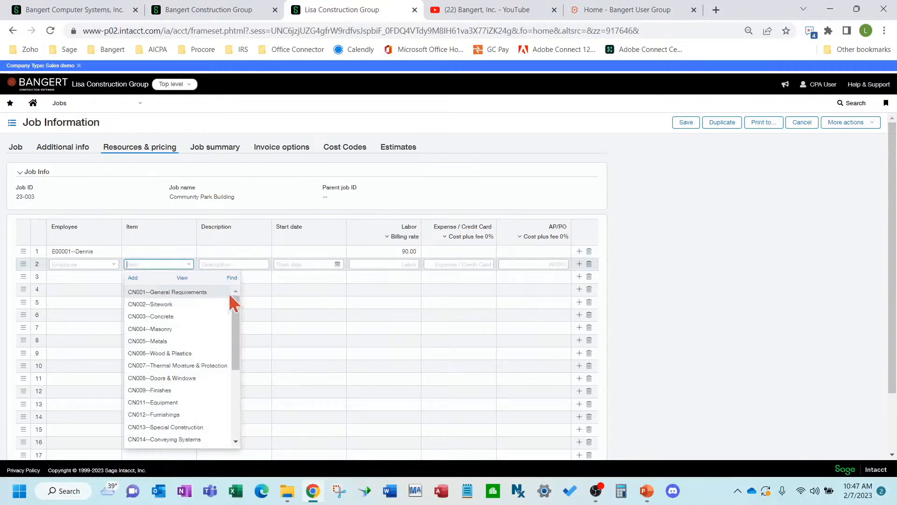
drag(238, 316, 240, 400)
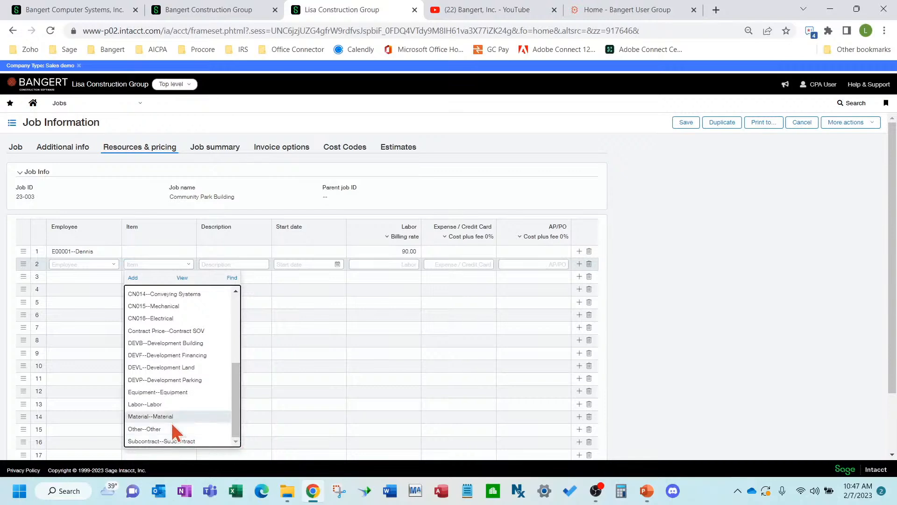
click(171, 417)
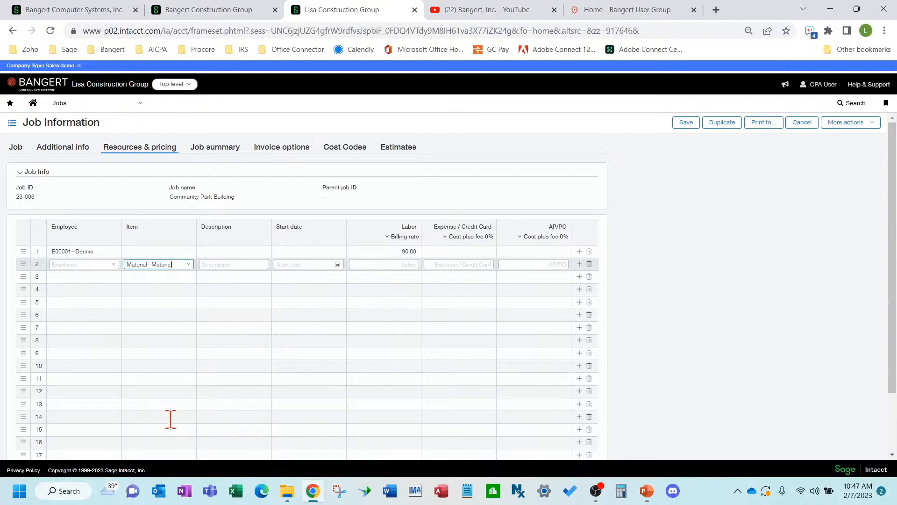
click(458, 265)
text(15)
key(Tab)
text(15)
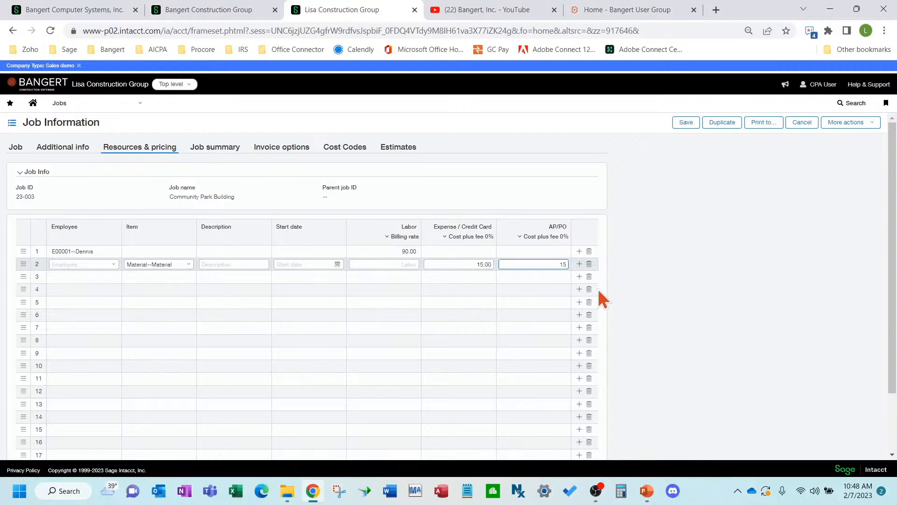
click(457, 263)
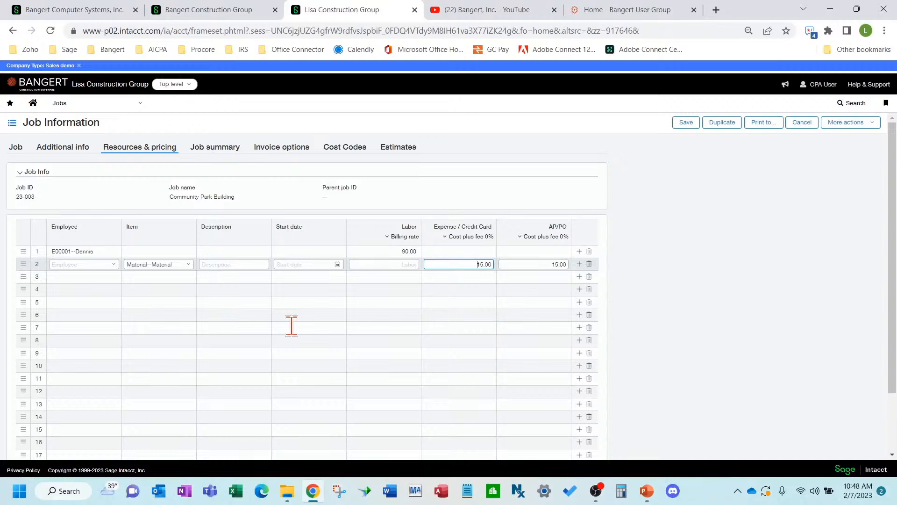
click(314, 339)
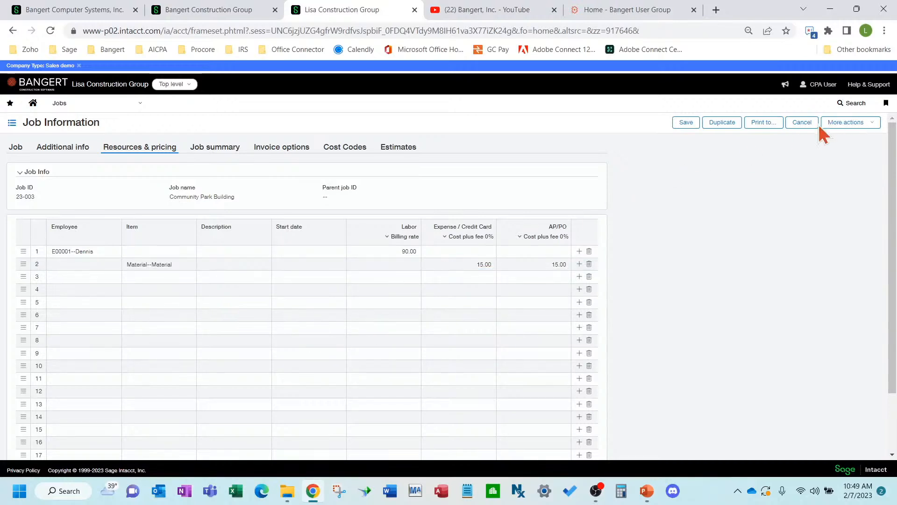
click(164, 146)
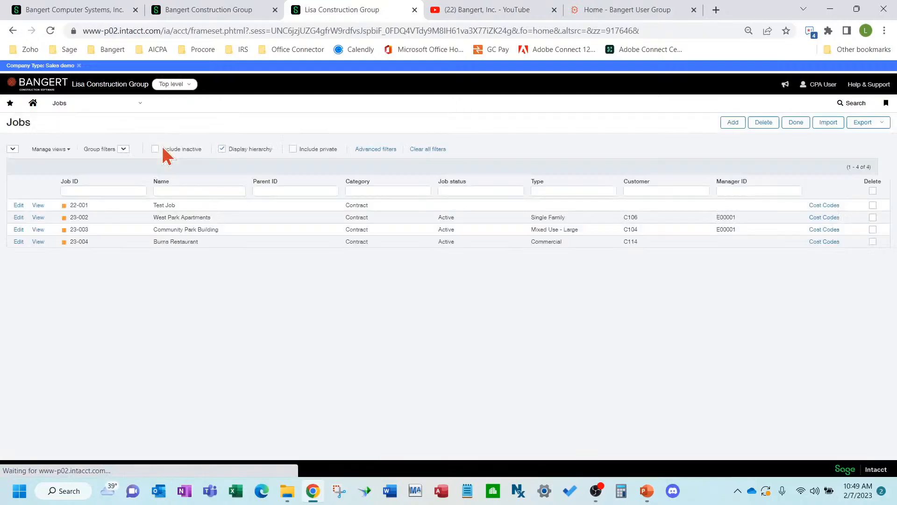
Open the Community Park Building job contract for editing from the job contracts list
click(71, 105)
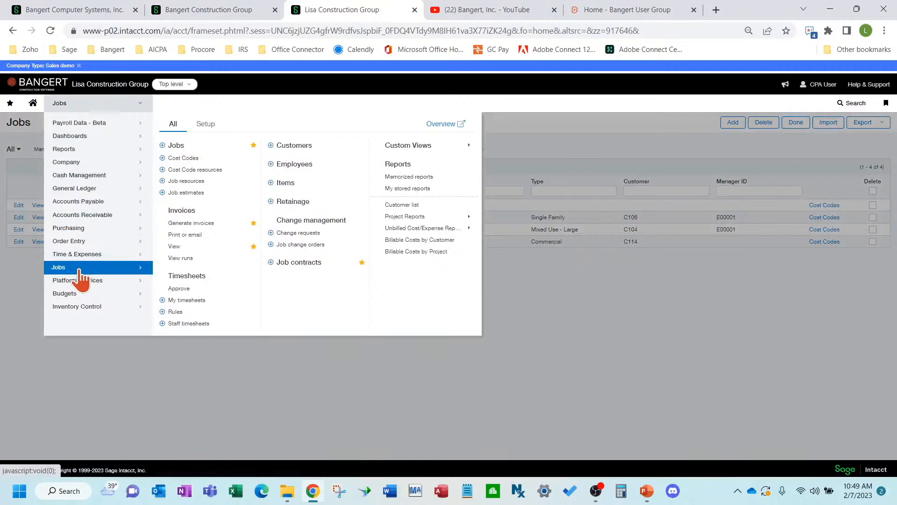
click(301, 264)
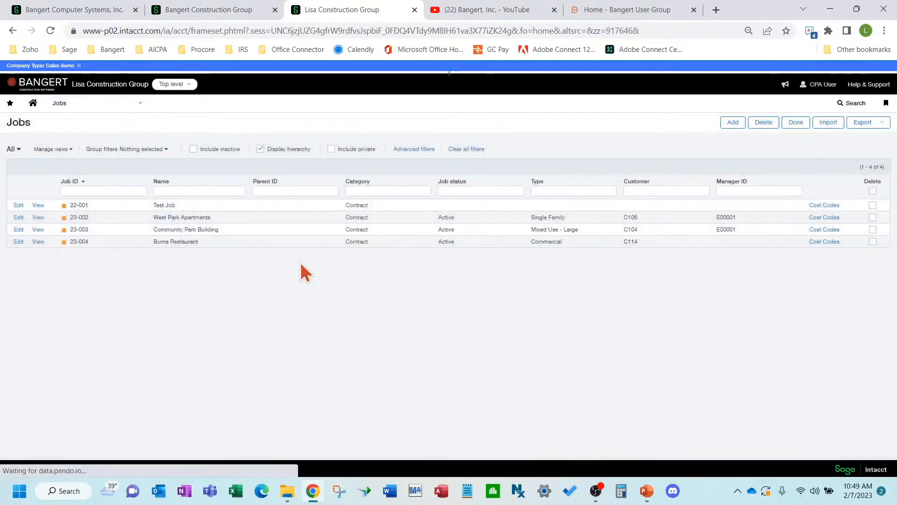
click(19, 205)
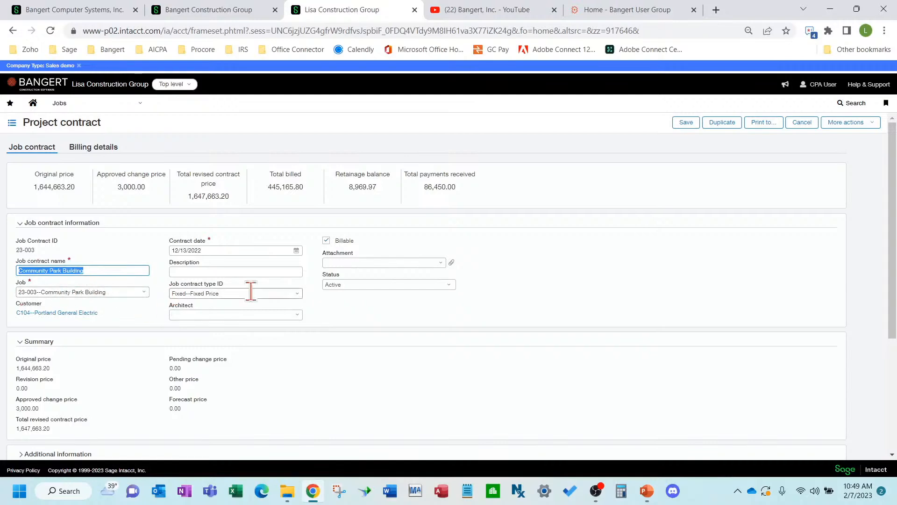
Select Fixed as the contract's job contract type ID
click(294, 294)
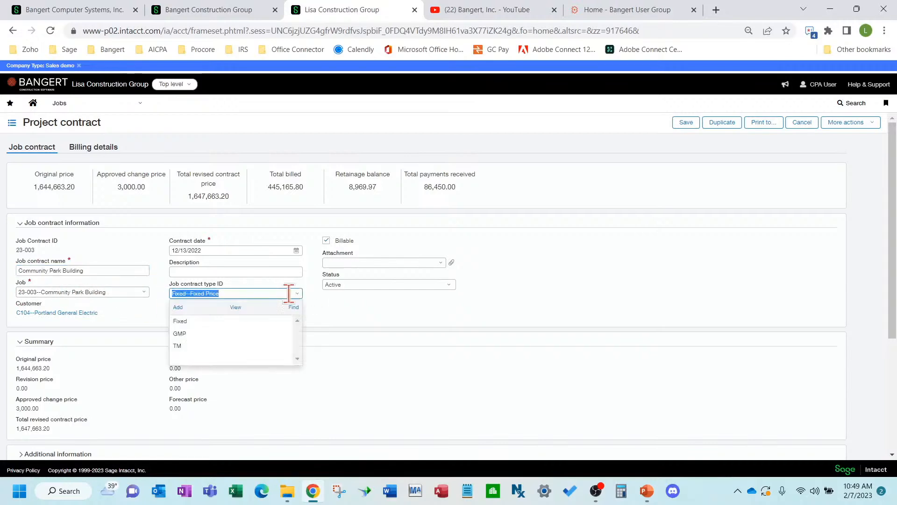
click(208, 322)
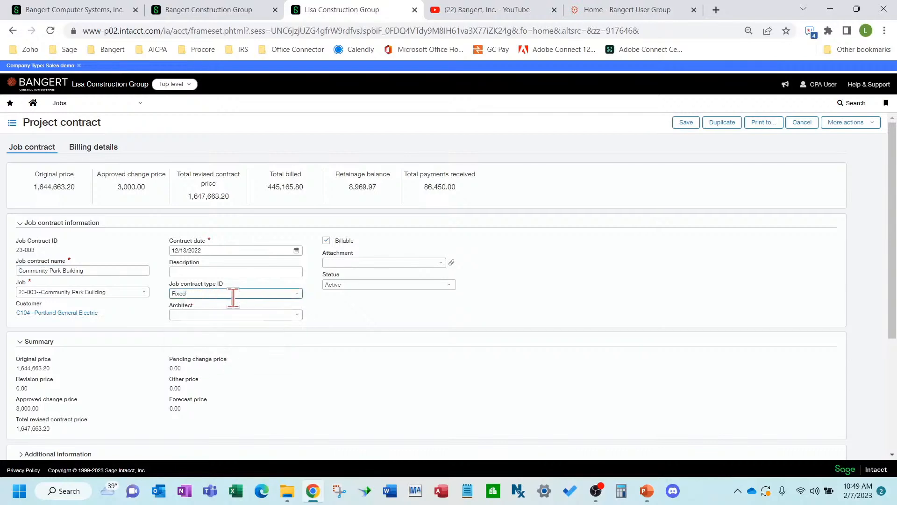
click(377, 316)
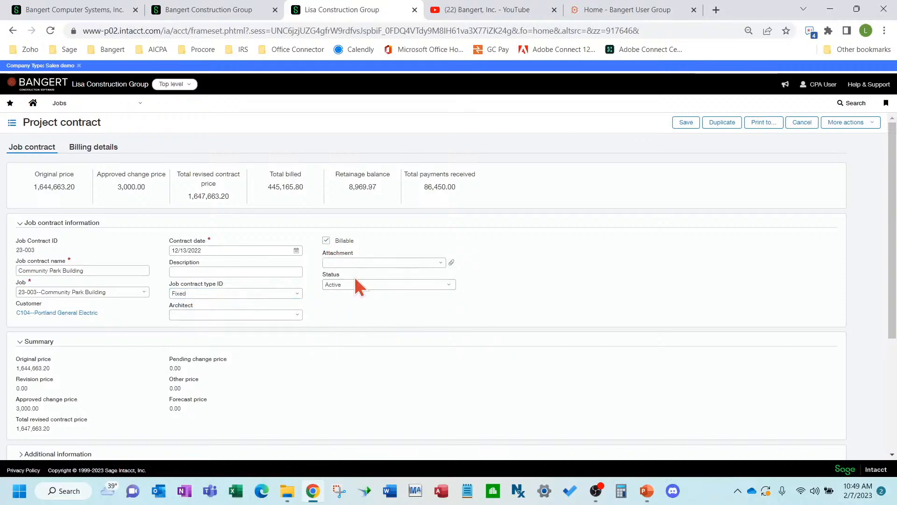
Open job contract line 01, Community Park Building, and review its general line information
scroll(342, 360, down, 3)
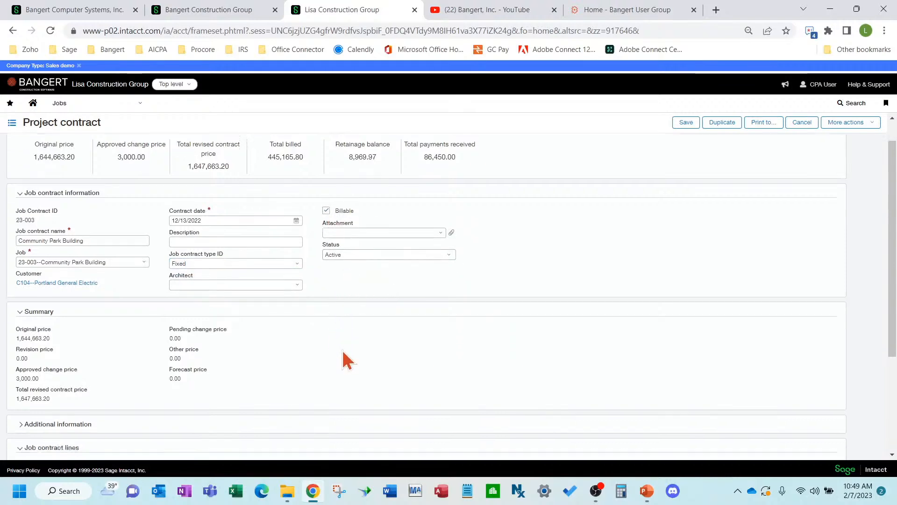
scroll(345, 360, down, 2)
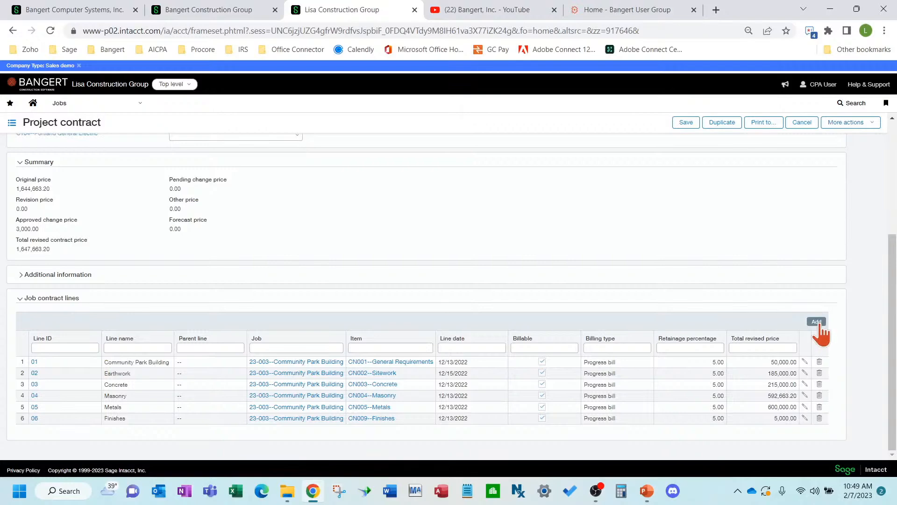
click(805, 363)
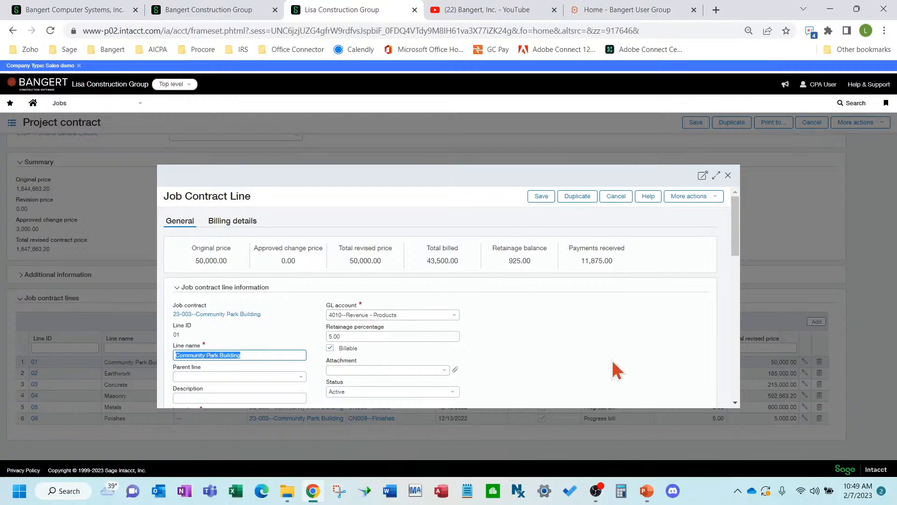
scroll(735, 403, down, 3)
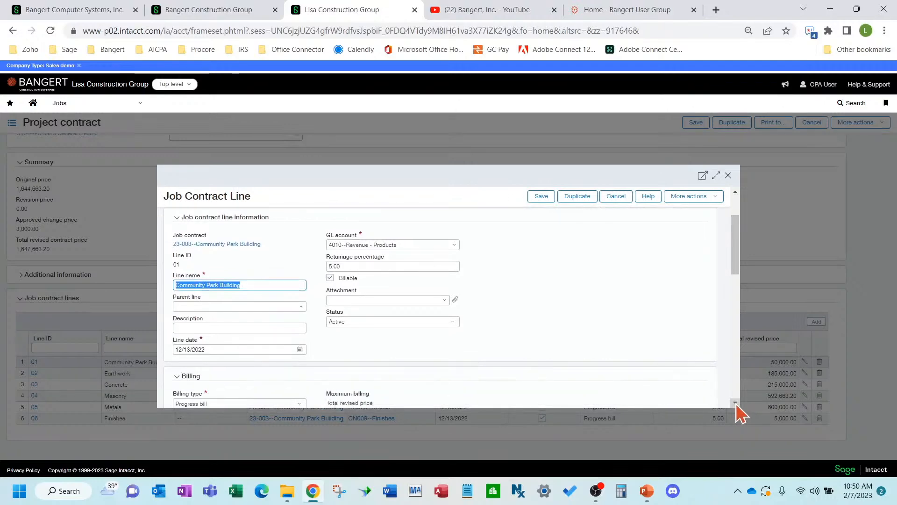
click(735, 402)
click(735, 192)
click(254, 286)
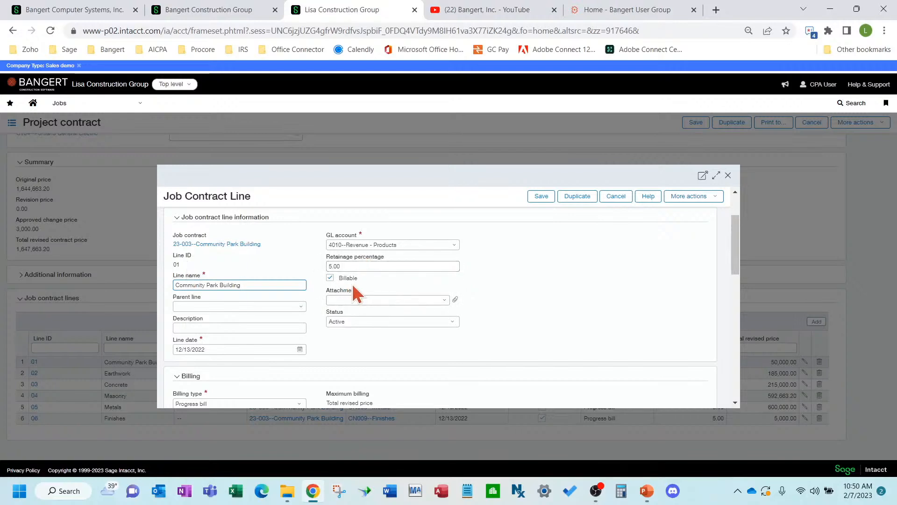
Check the billing type options of the contract line and choose Progress bill
scroll(563, 322, down, 3)
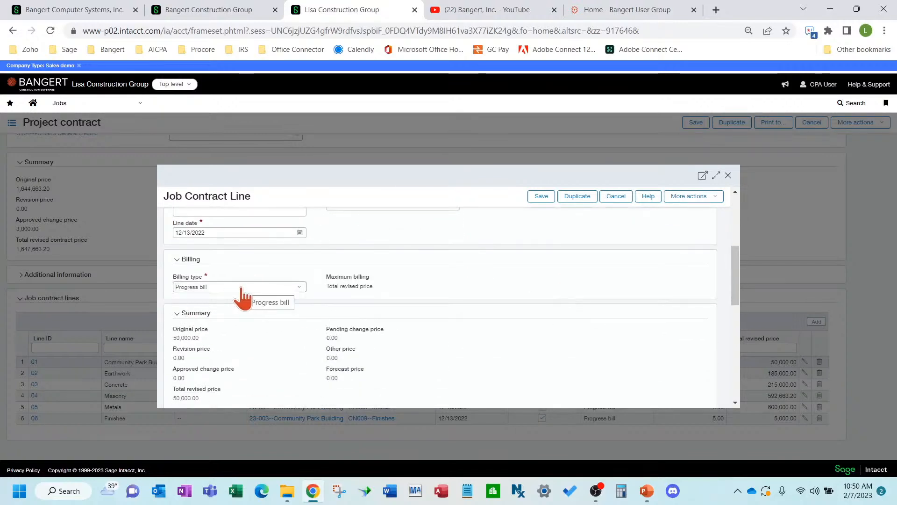
click(242, 287)
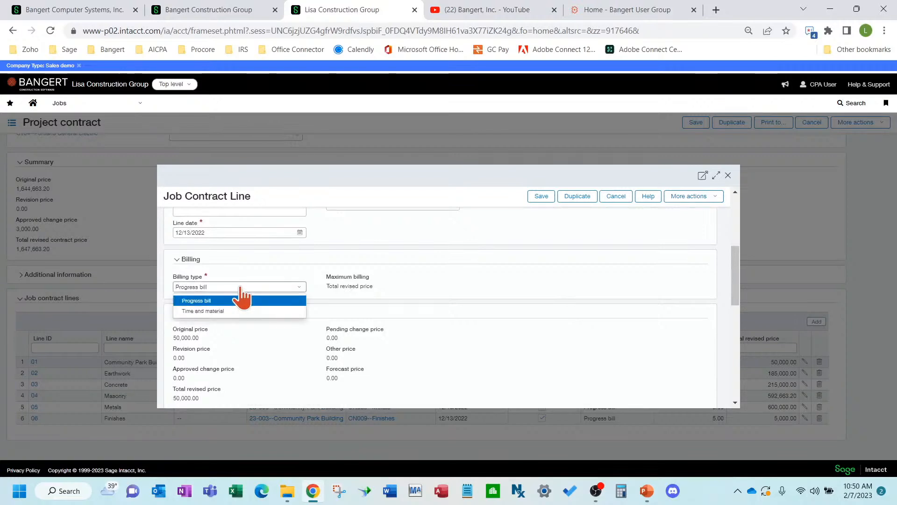
click(242, 297)
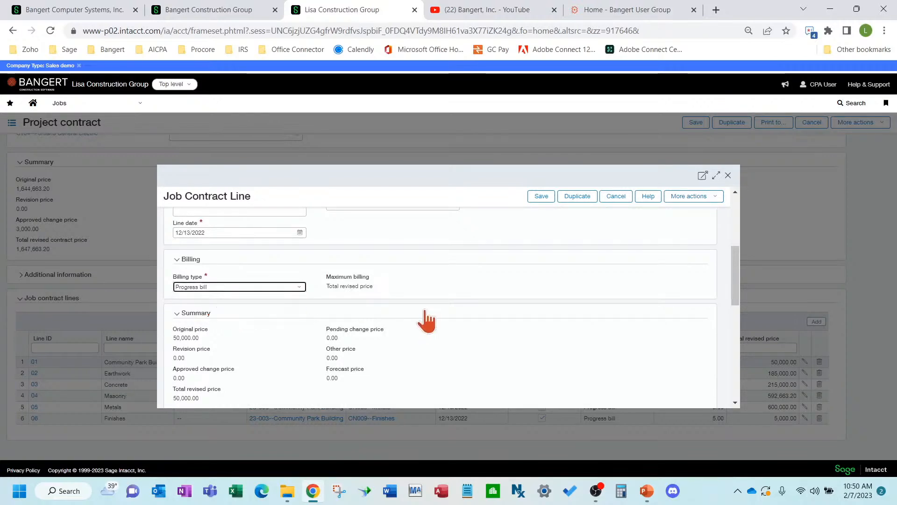
Examine the contract line's item choices and price entries, and close the line without saving
scroll(425, 322, down, 6)
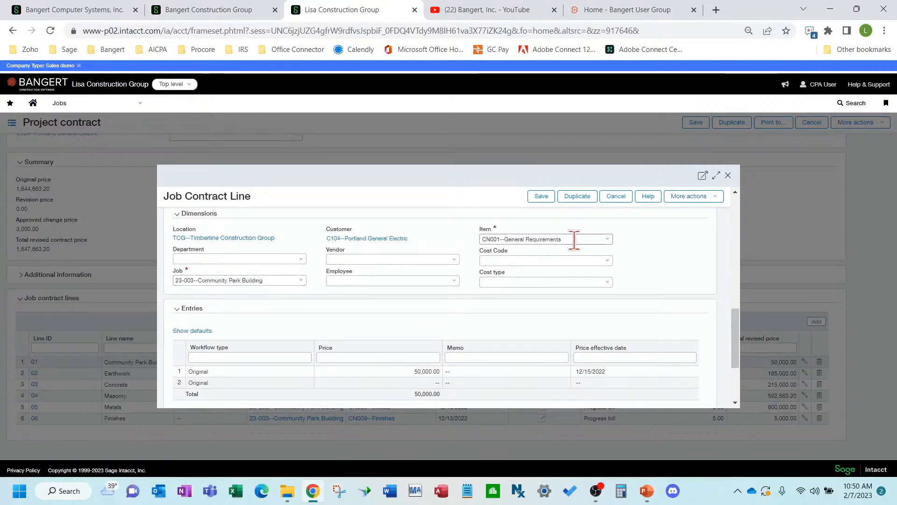
click(607, 239)
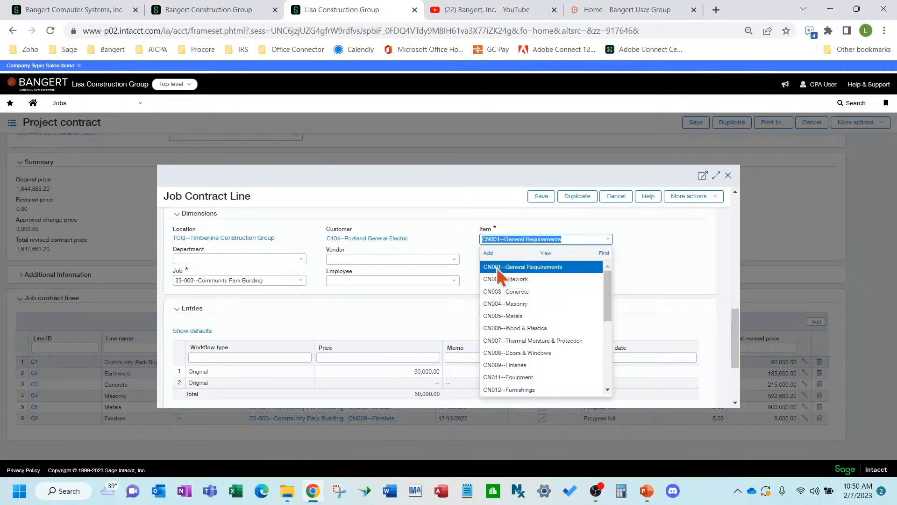
click(647, 260)
scroll(344, 330, down, 1)
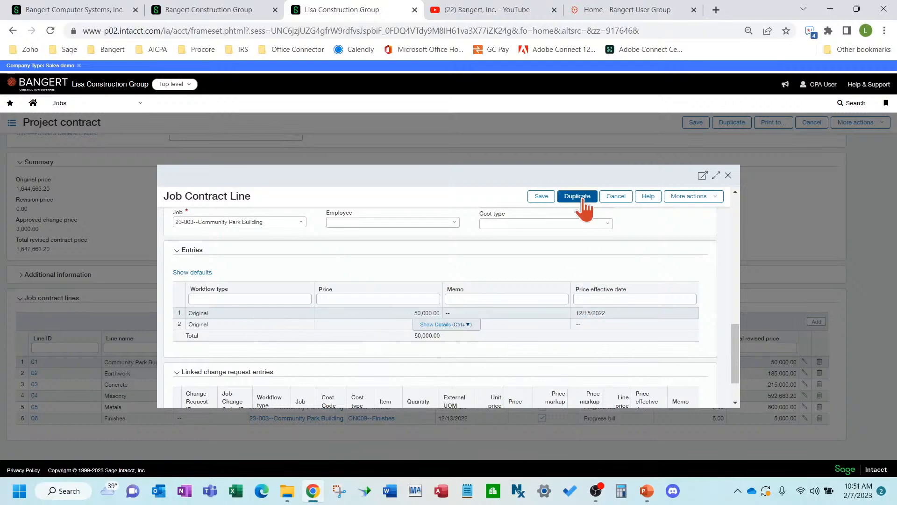
click(617, 196)
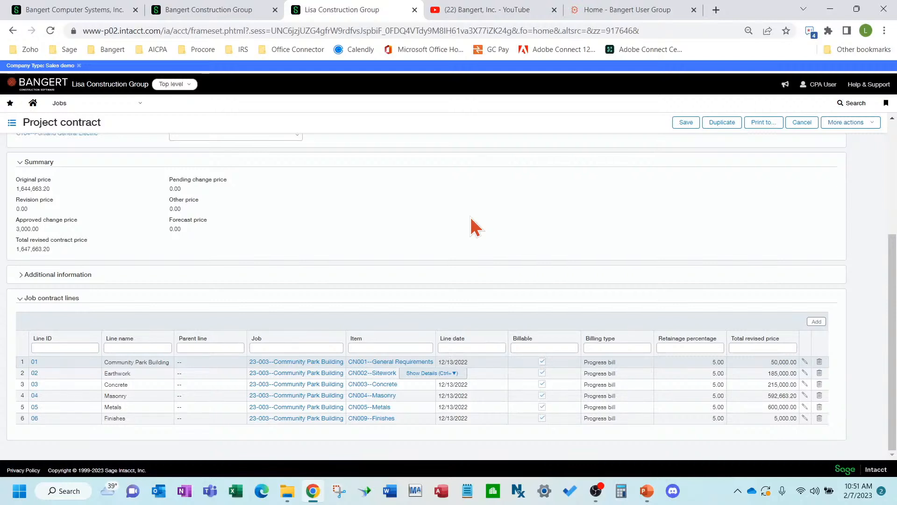
Close the Community Park Building contract without saving and open the Burns Restaurant contract, 23-004, for editing
scroll(470, 215, up, 4)
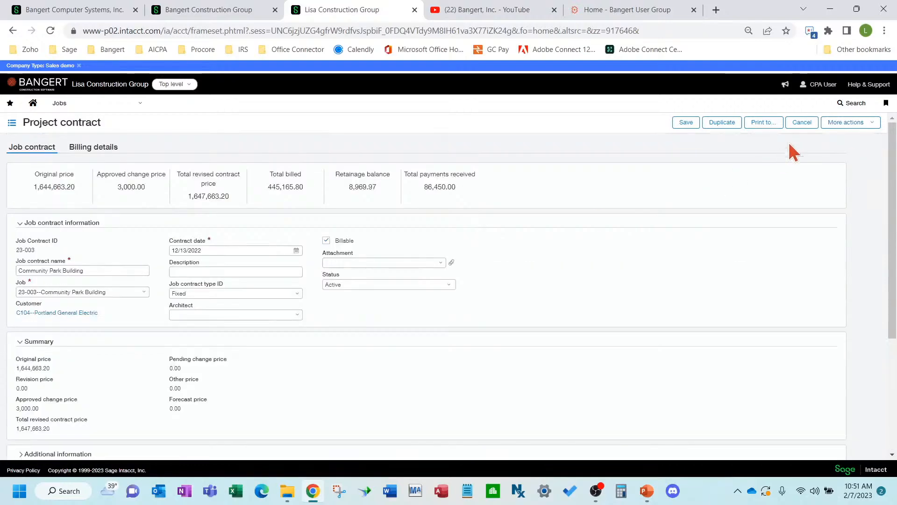
click(802, 122)
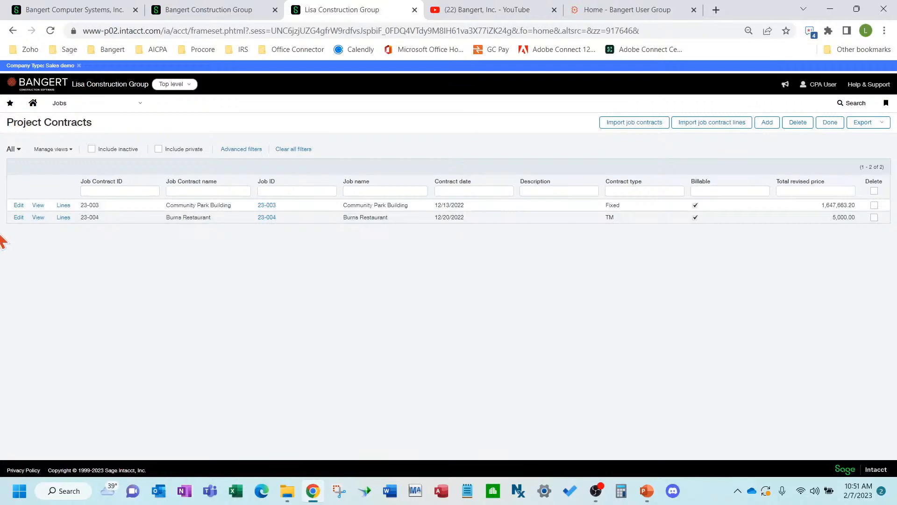
click(18, 217)
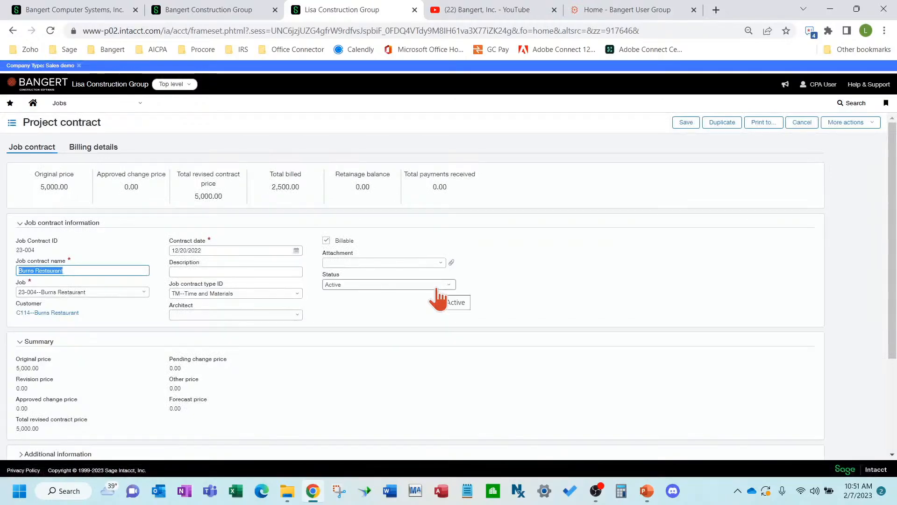
scroll(415, 318, down, 1)
scroll(413, 318, up, 1)
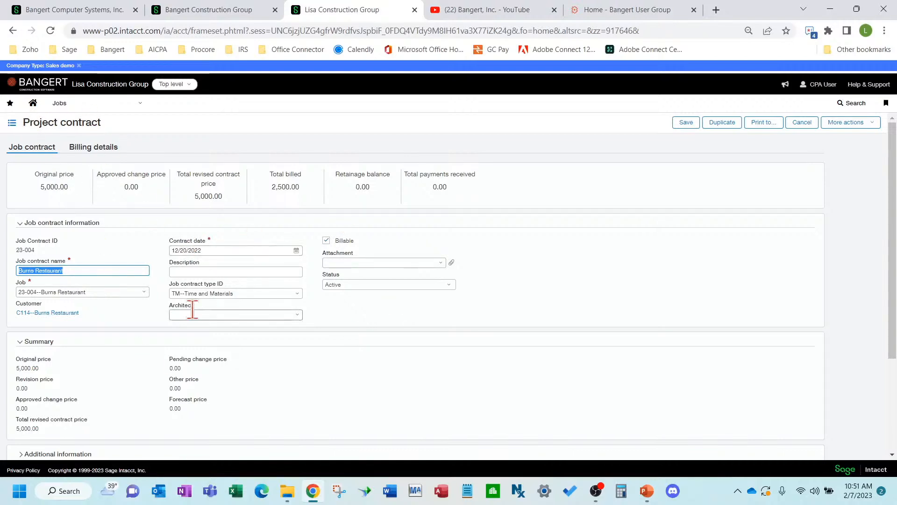
Check the Burns Restaurant contract's job contract type ID, keep it as TM, and examine the job contract lines
click(296, 294)
click(296, 295)
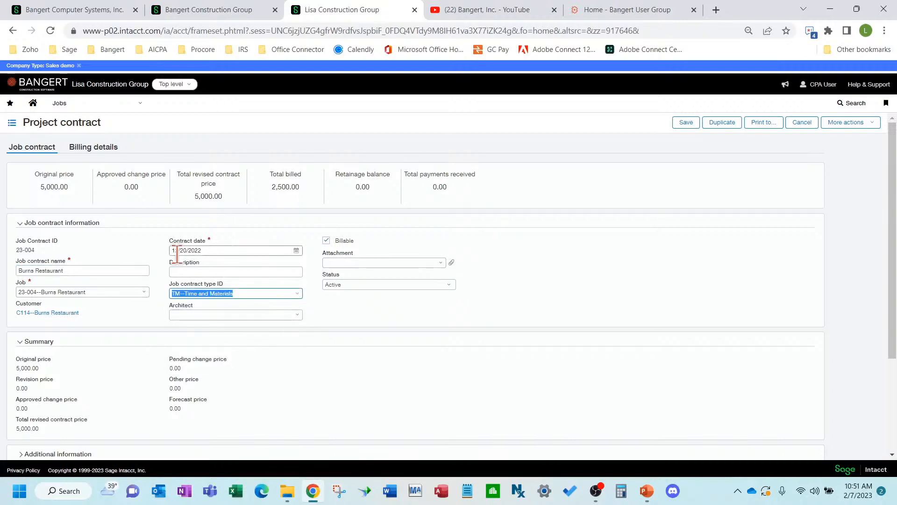
scroll(283, 370, down, 3)
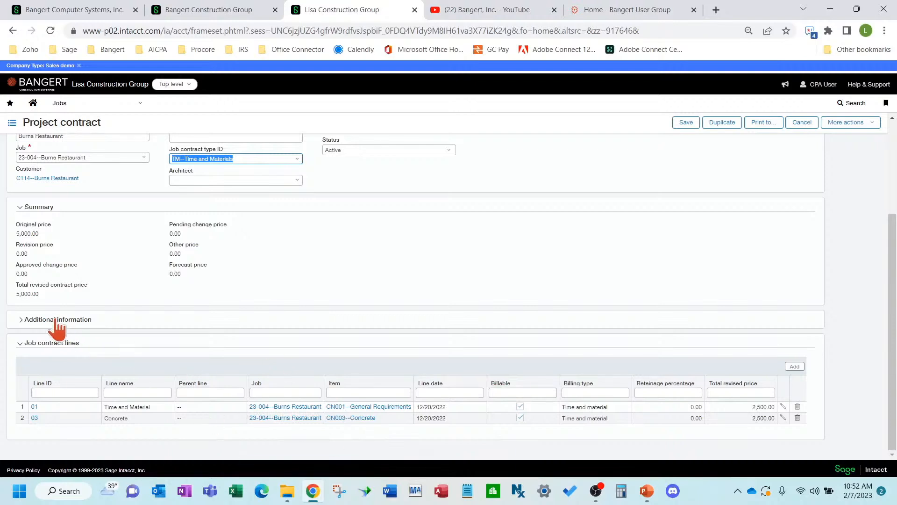
click(341, 330)
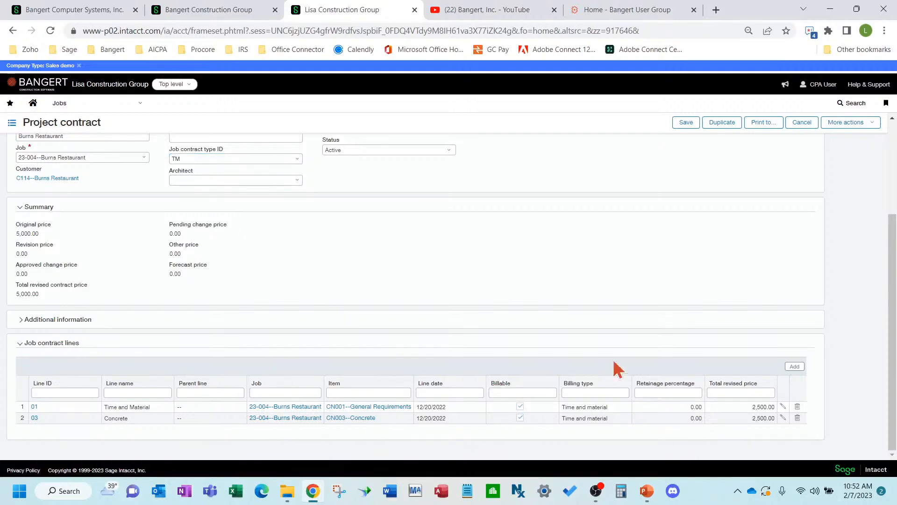
Open job contract line 01, Time and Material, for editing and review its general line information
click(783, 407)
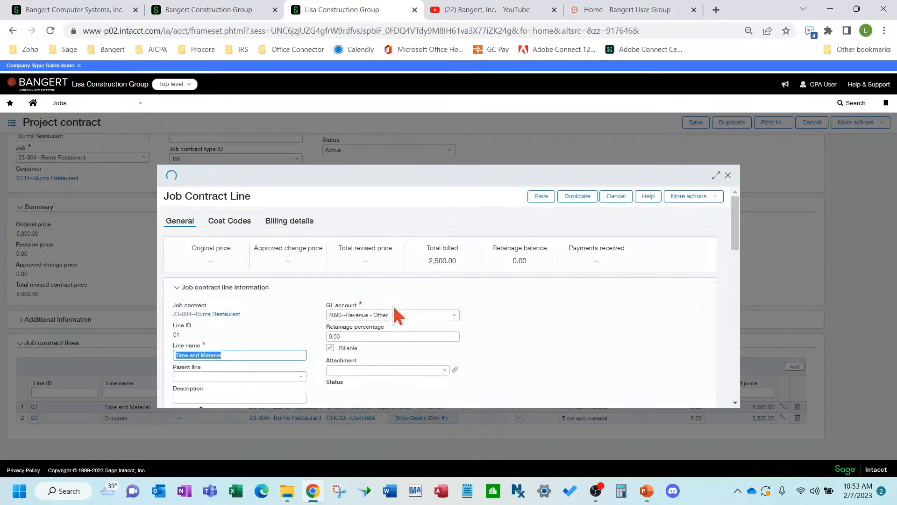
scroll(534, 316, down, 1)
scroll(537, 327, down, 2)
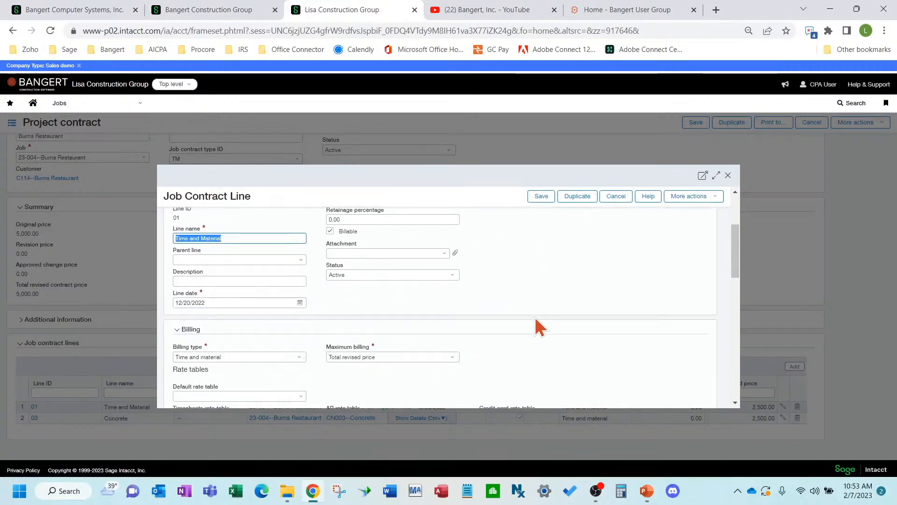
scroll(537, 327, up, 1)
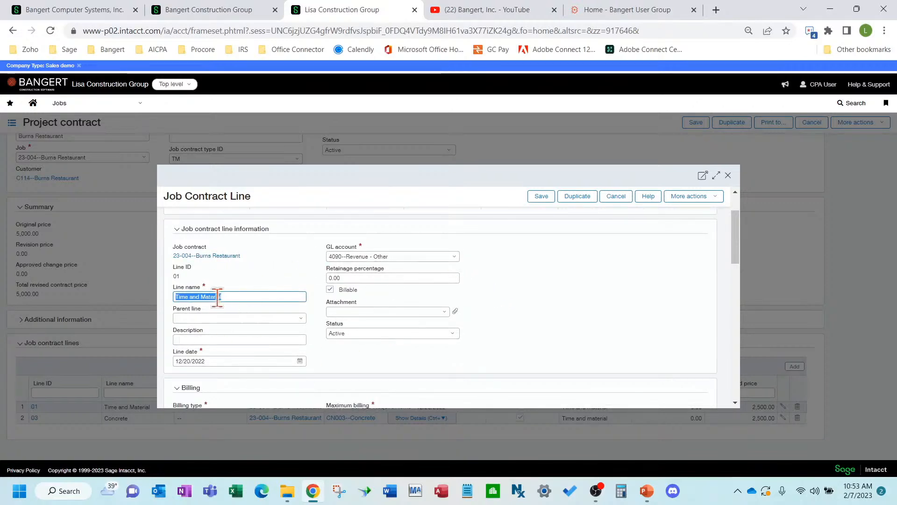
Check the billing type options of the contract line and choose Time and material
scroll(461, 332, down, 2)
scroll(462, 332, down, 1)
click(283, 240)
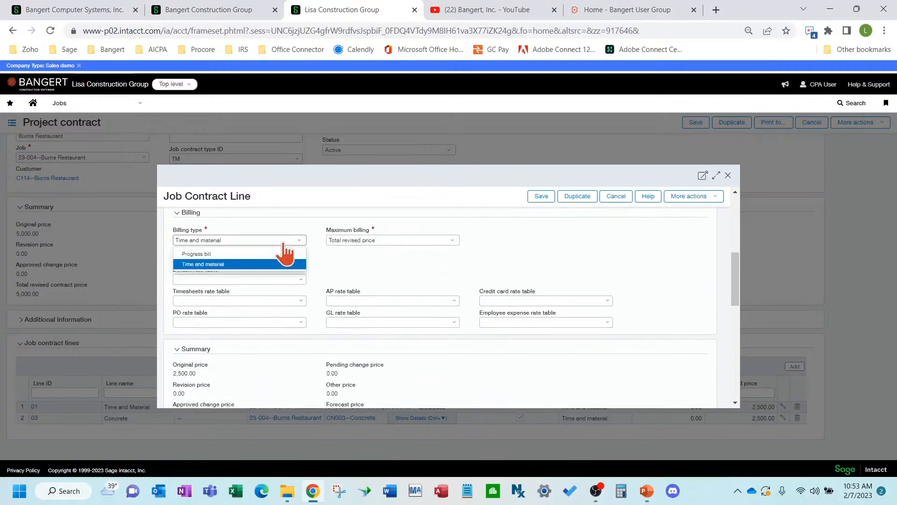
click(285, 263)
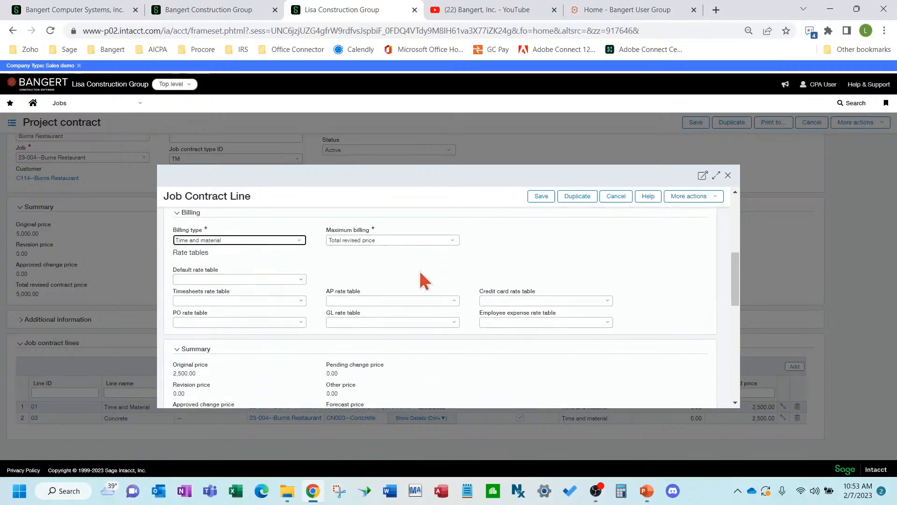
Examine the contract line's dimensions and price entries, and look through its item choices without changing the item
scroll(407, 294, down, 2)
scroll(405, 296, down, 3)
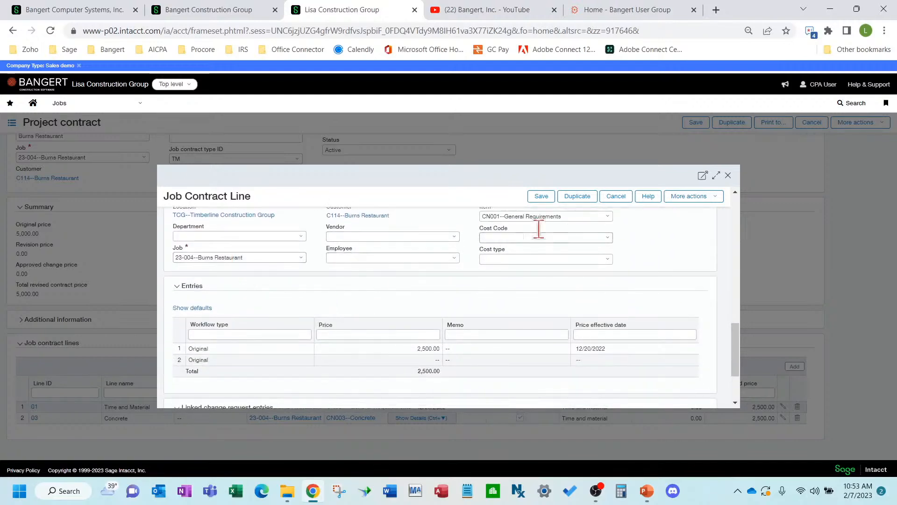
scroll(569, 263, up, 1)
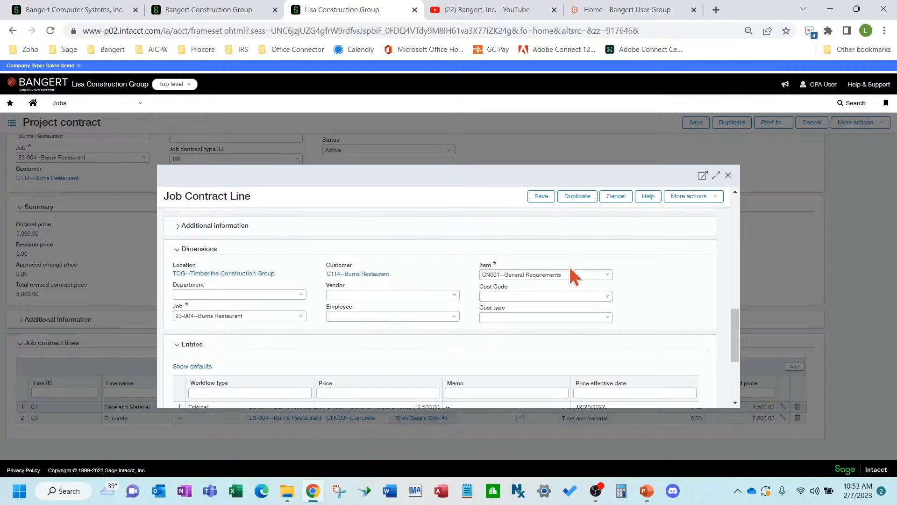
scroll(369, 310, down, 2)
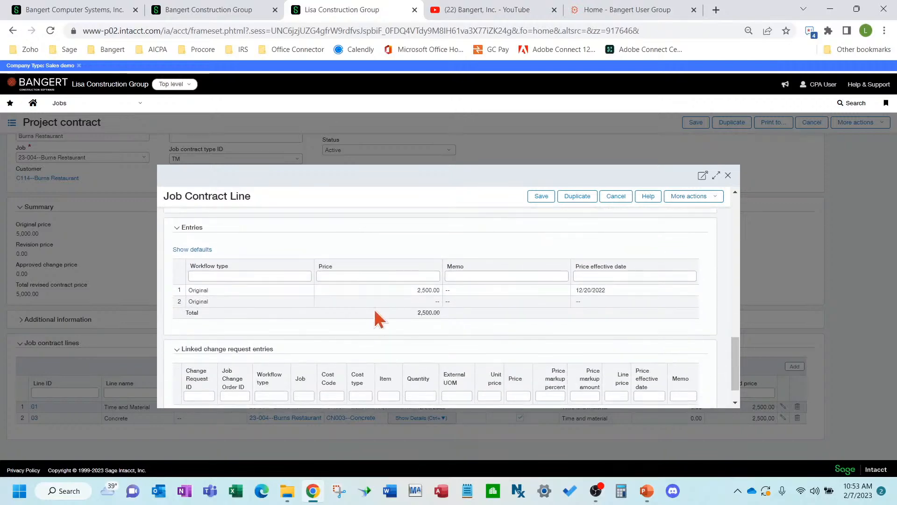
scroll(383, 313, up, 2)
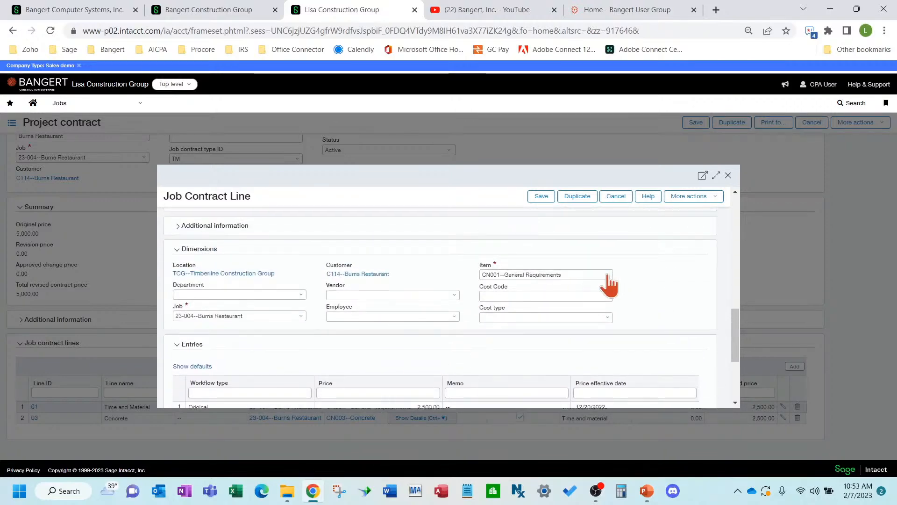
click(607, 276)
drag(608, 319, 601, 386)
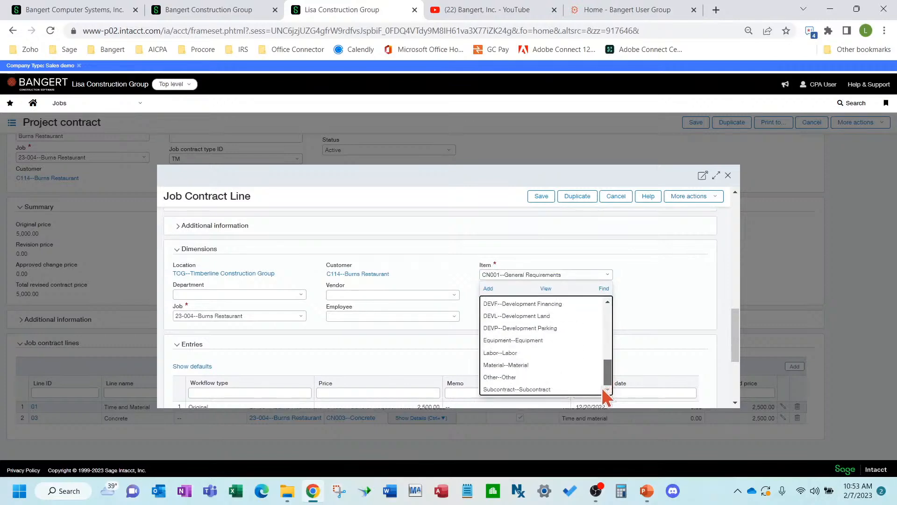
click(647, 271)
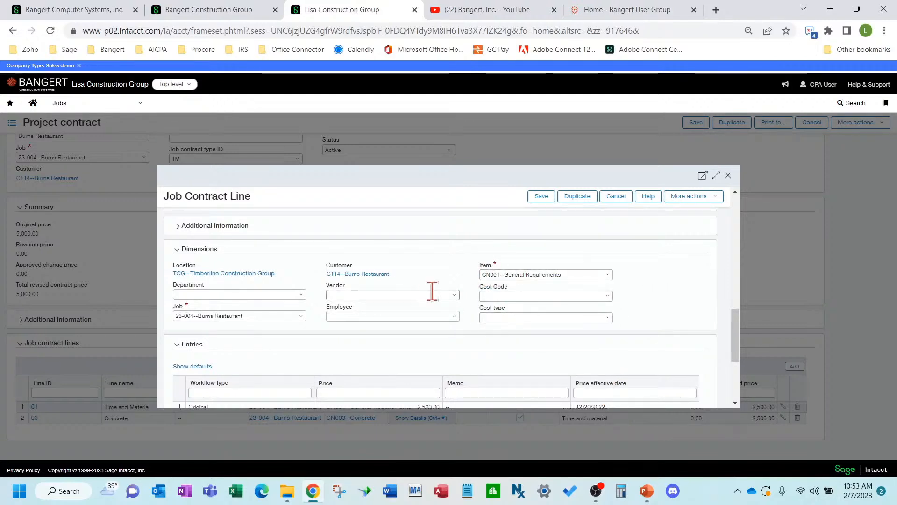
Review the contract line's original price entry and save the line
scroll(432, 291, down, 3)
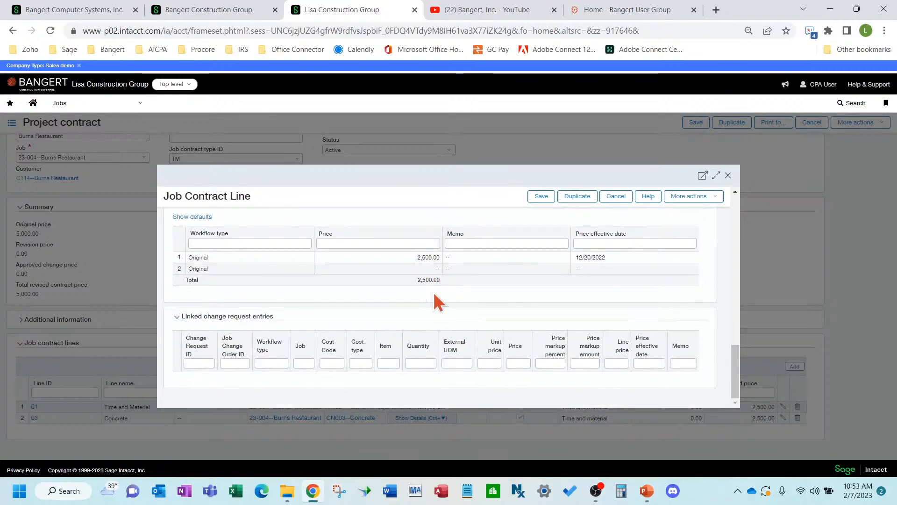
click(413, 258)
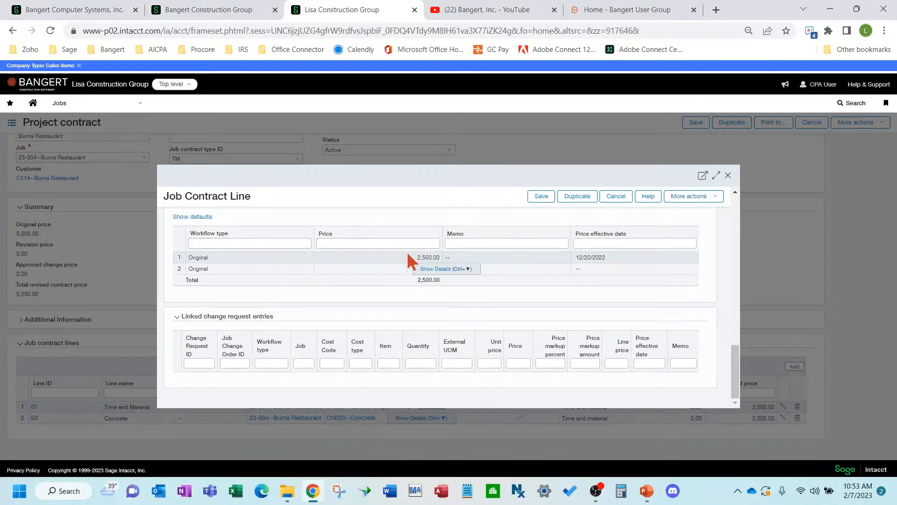
click(542, 196)
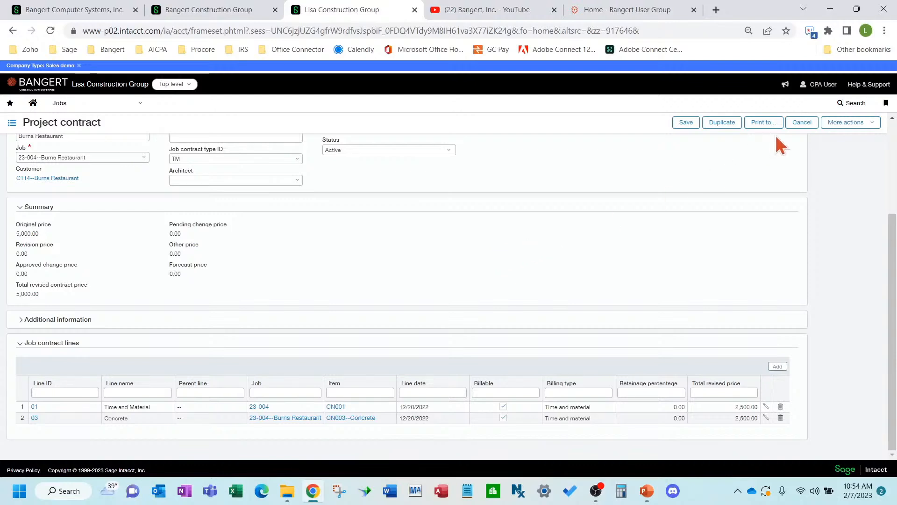
Leave the Burns Restaurant contract without saving and switch to the Bangert Construction Group company session
click(800, 123)
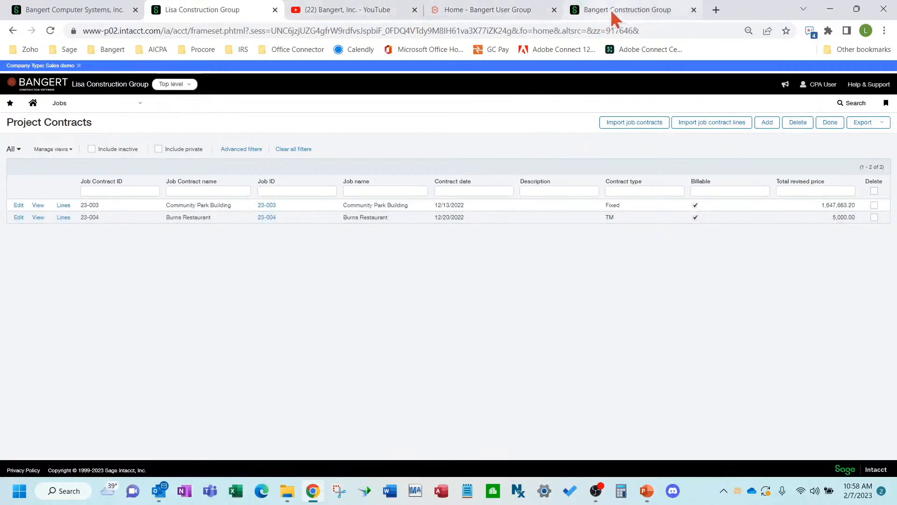
mouse_move(616, 19)
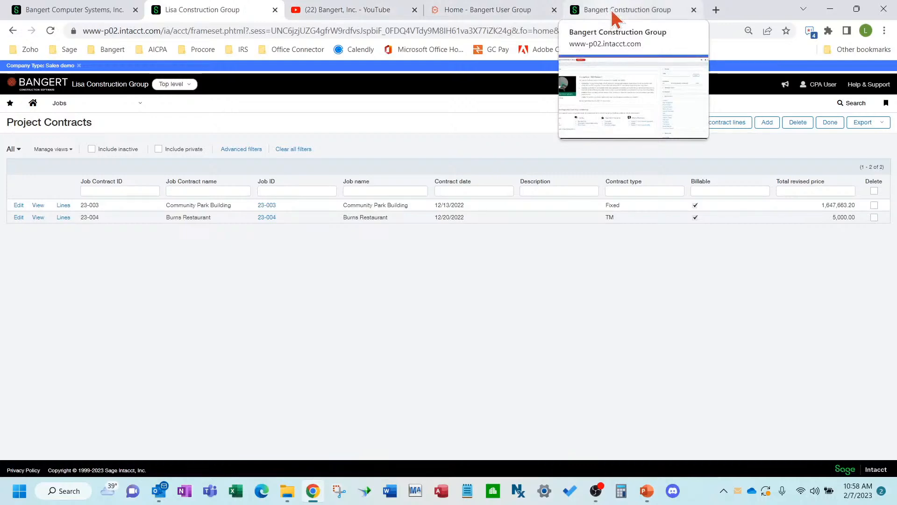
click(612, 17)
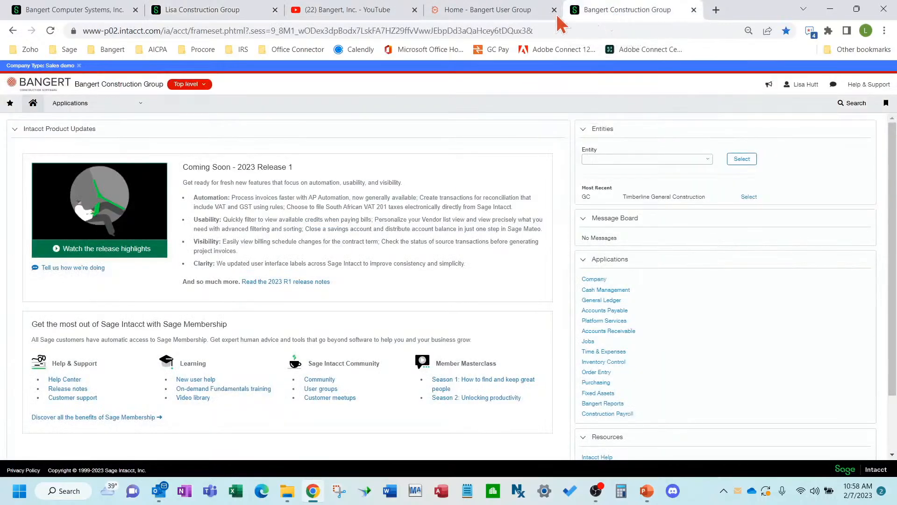
Open the job contract rate tables in the Jobs setup and view the Standard rate table
click(91, 104)
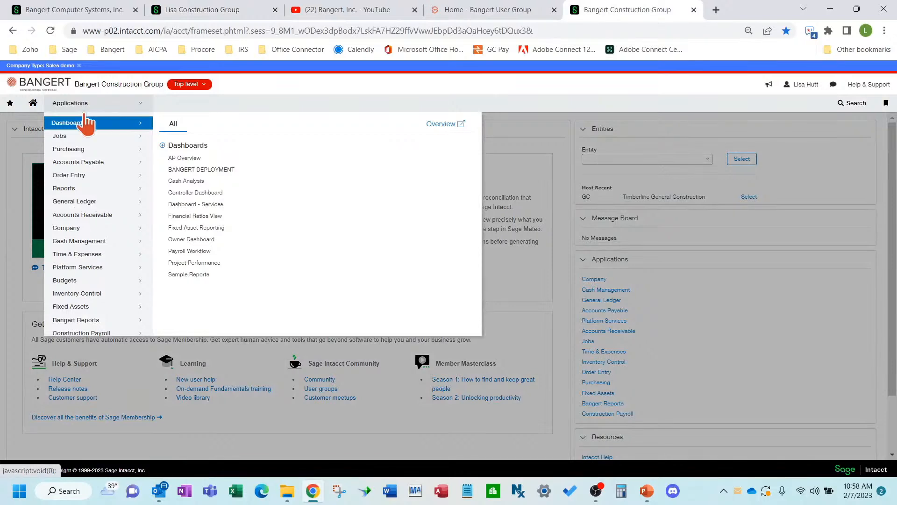
click(82, 136)
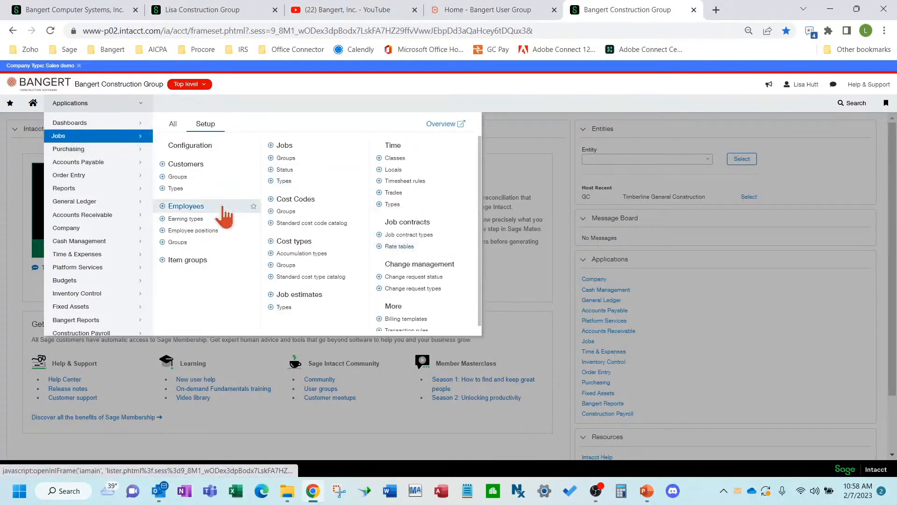
click(398, 247)
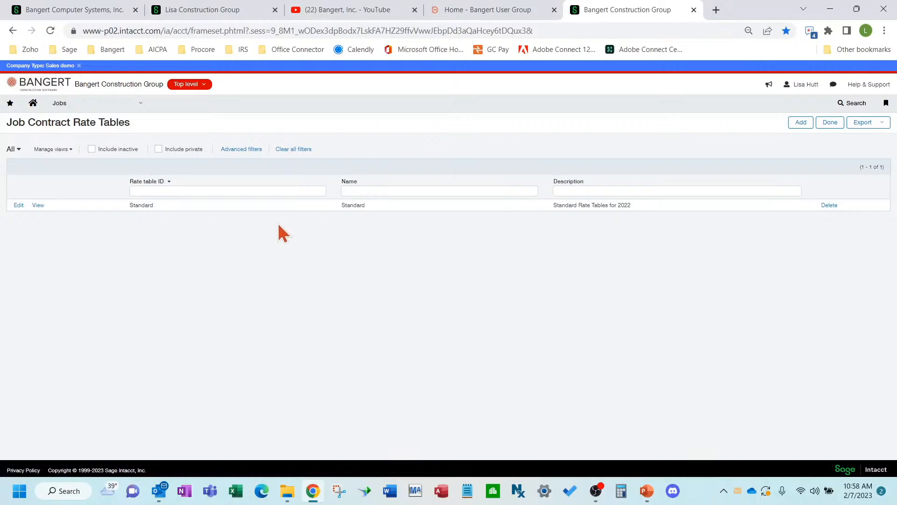
click(39, 206)
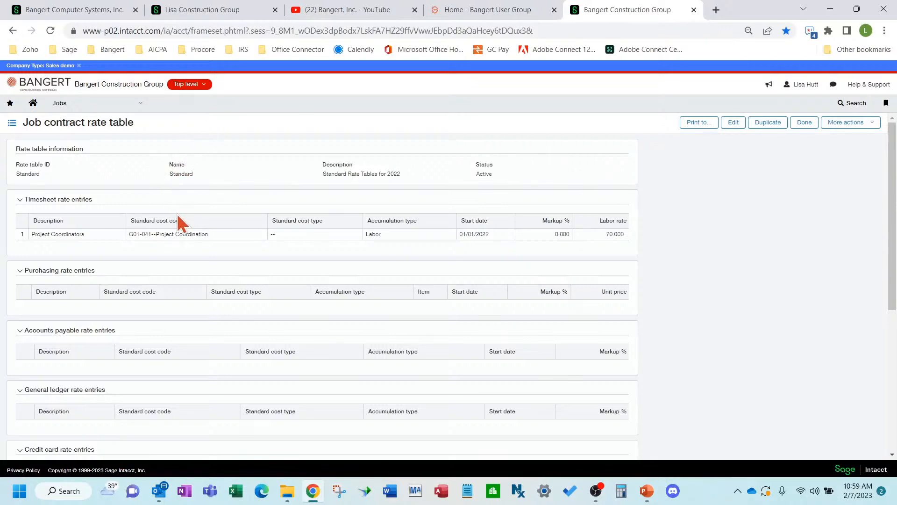
Switch back to the Lisa Construction Group session, open contract 23-003, Community Park Building, and review its information and contract lines
click(223, 11)
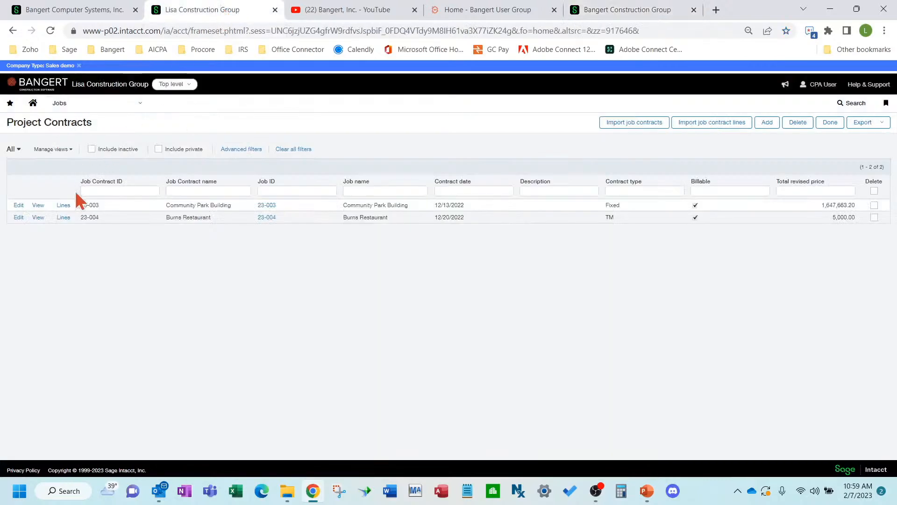
click(19, 205)
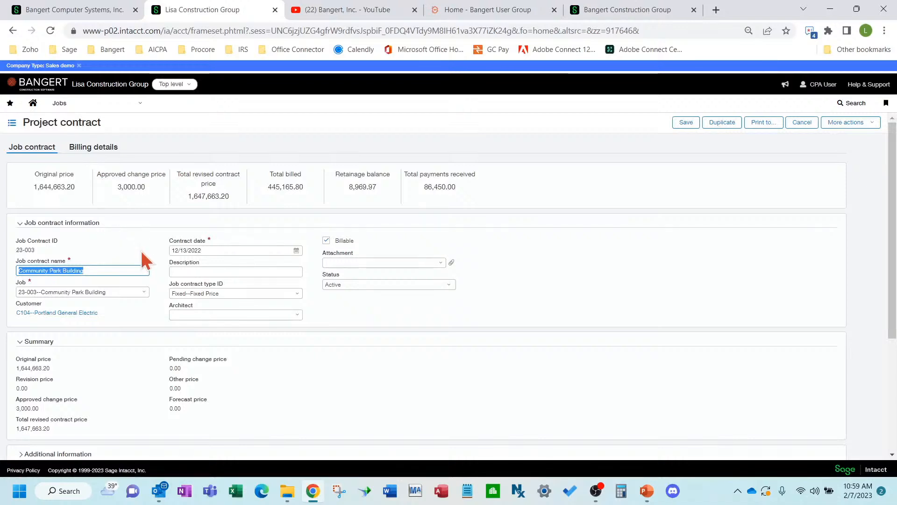
scroll(142, 252, down, 3)
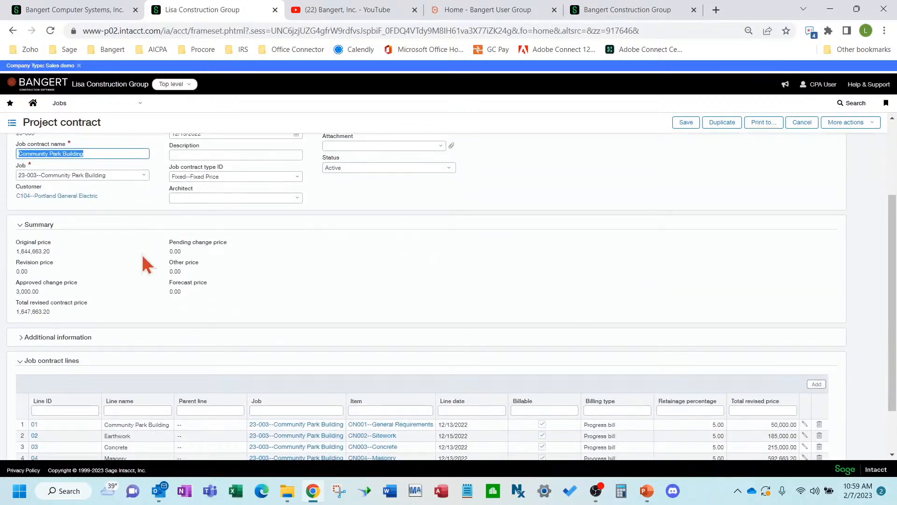
scroll(143, 256, up, 3)
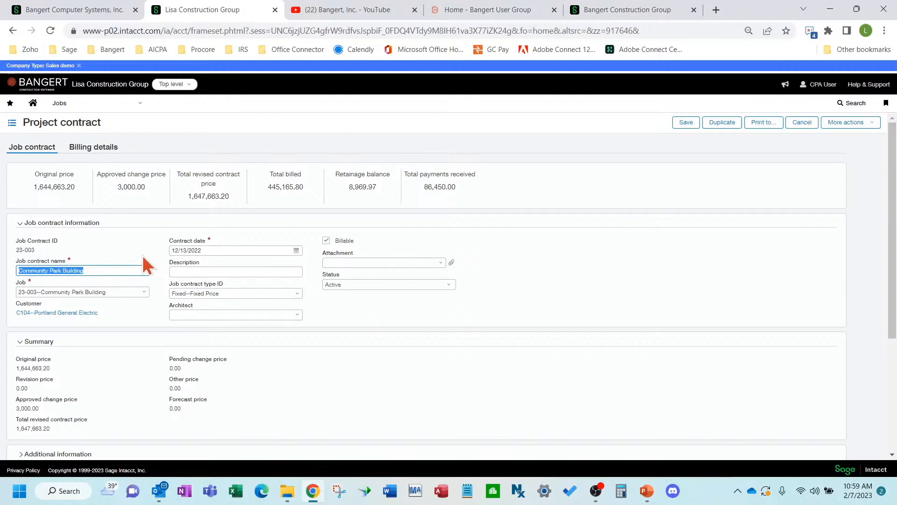
Open the Community Park Building job and show its resources and pricing
click(71, 107)
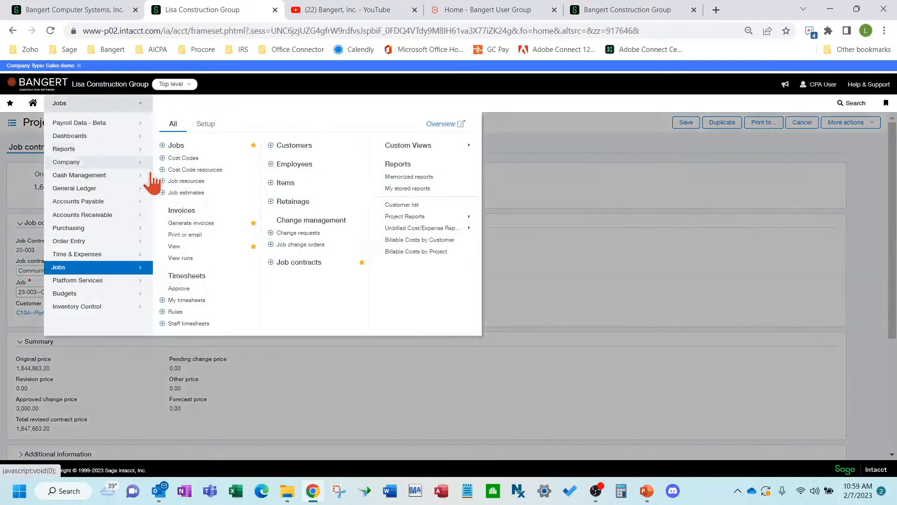
click(176, 145)
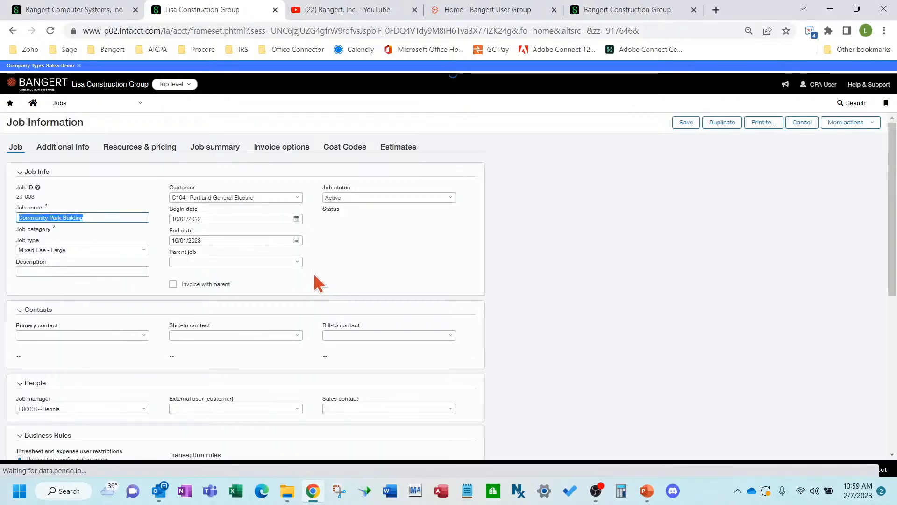
click(136, 148)
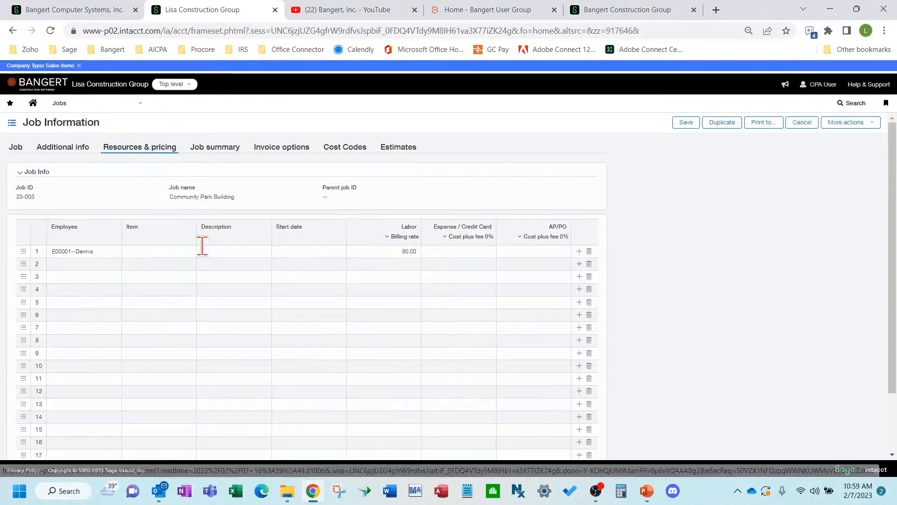
Check the employee pricing line on the Community Park Building job, and find job contract rate tables in the Bangert Construction Group session's Jobs setup
click(95, 256)
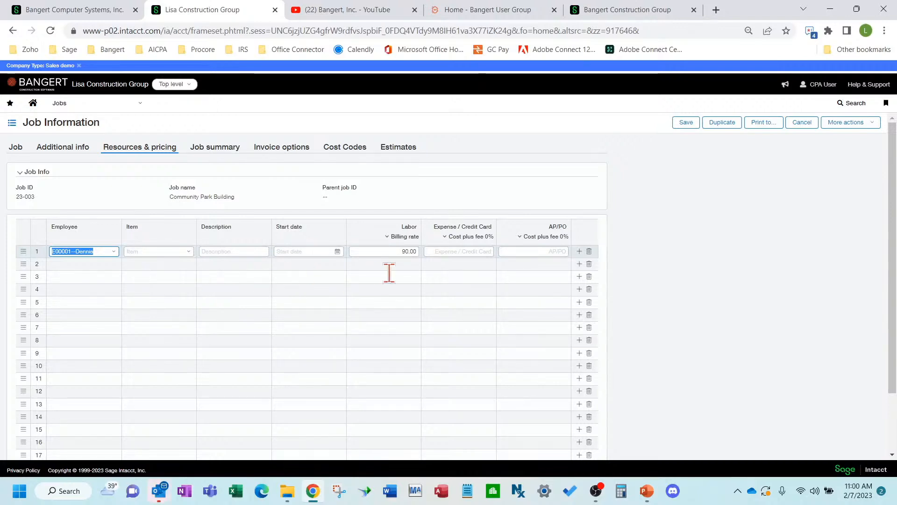
click(635, 9)
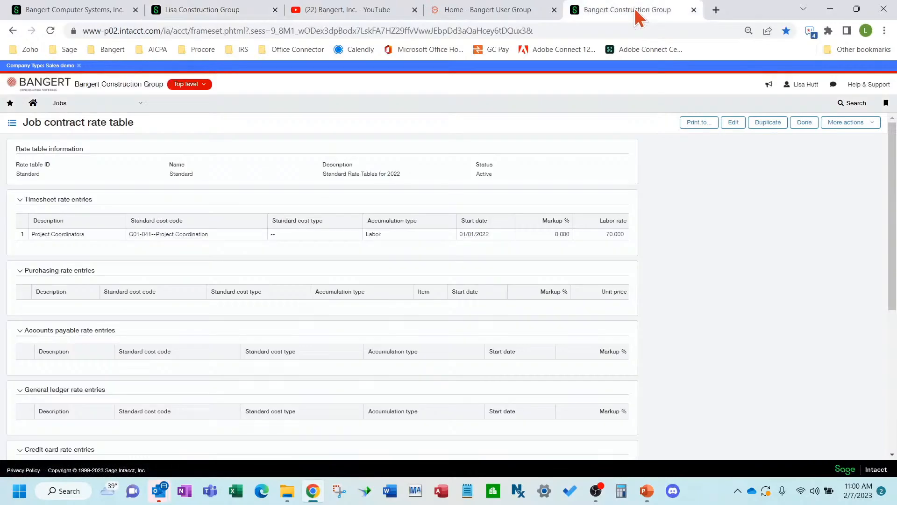
click(101, 104)
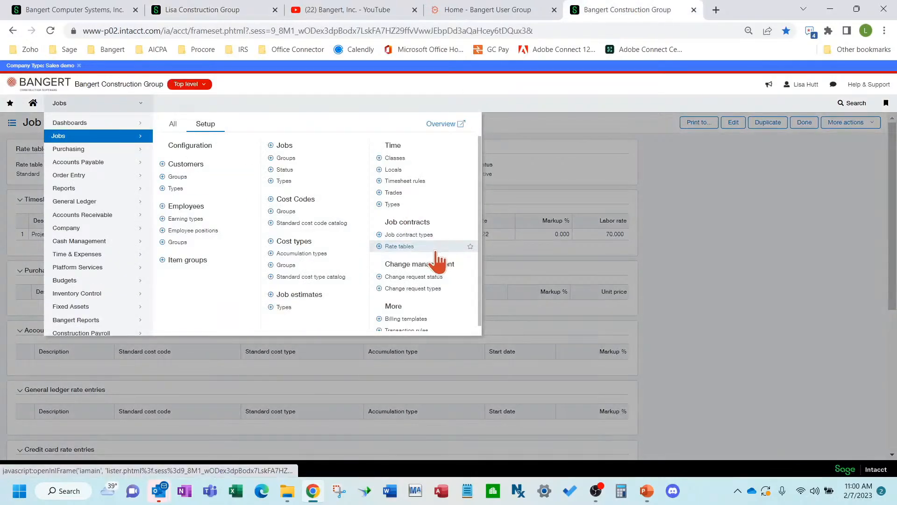
scroll(436, 267, down, 1)
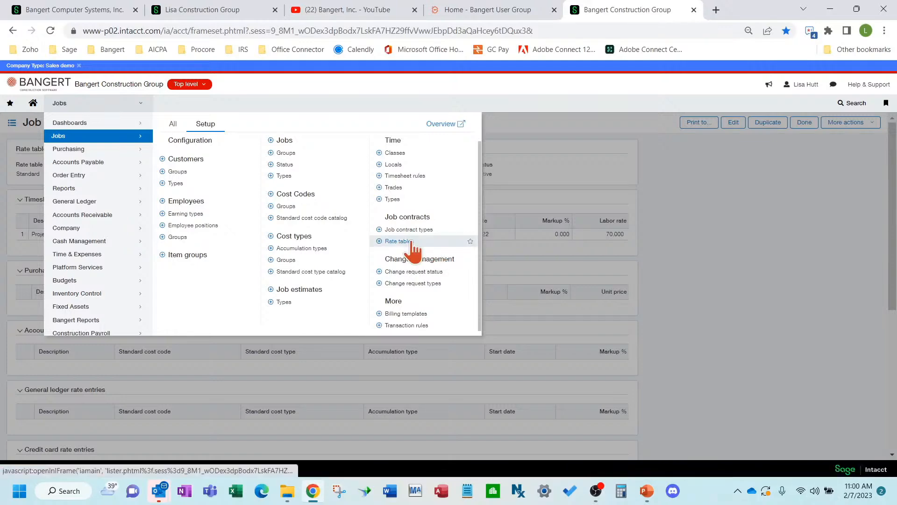
Switch back to the Lisa Construction Group session and open invoice generation for jobs
click(220, 13)
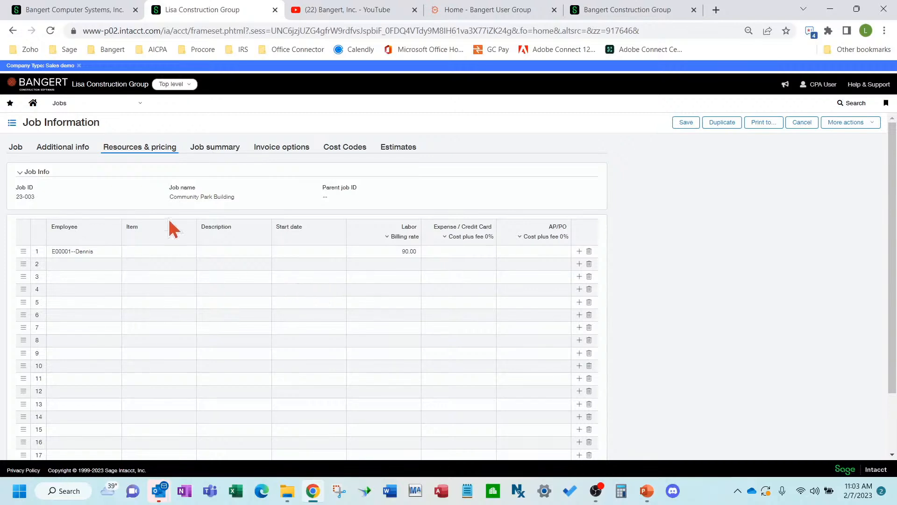
click(101, 107)
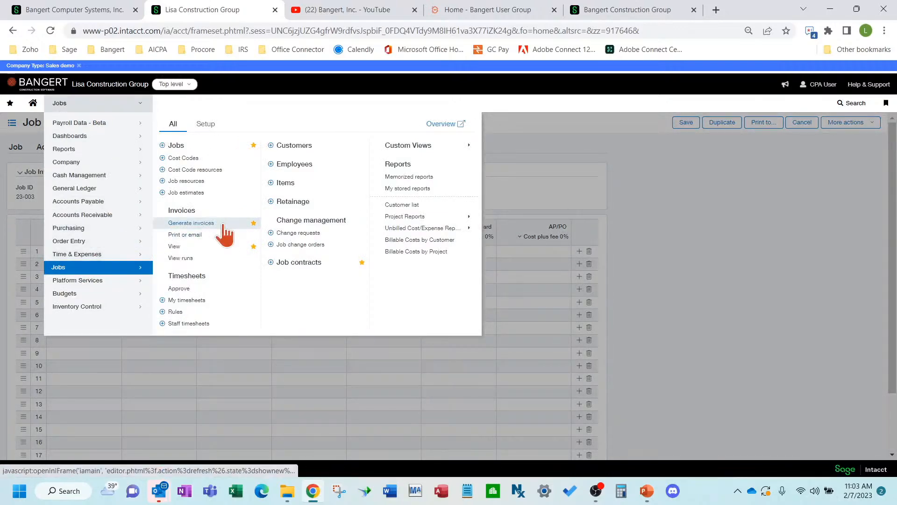
click(223, 224)
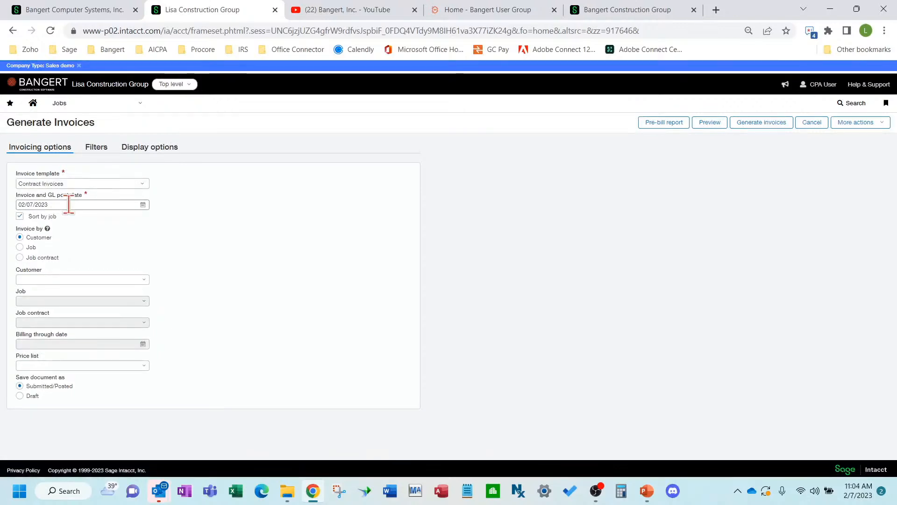
Set the invoice and GL post date to 06/30/2023
triple_click(69, 204)
text(06/30/)
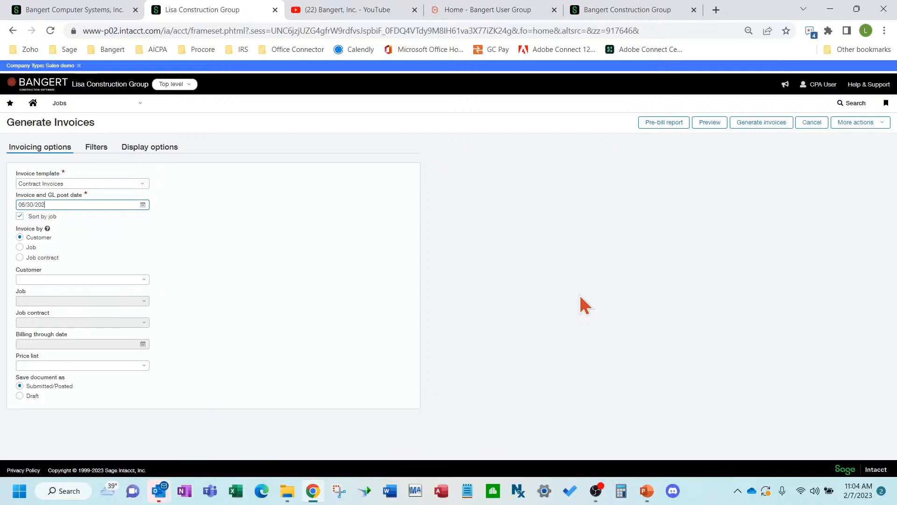
click(240, 272)
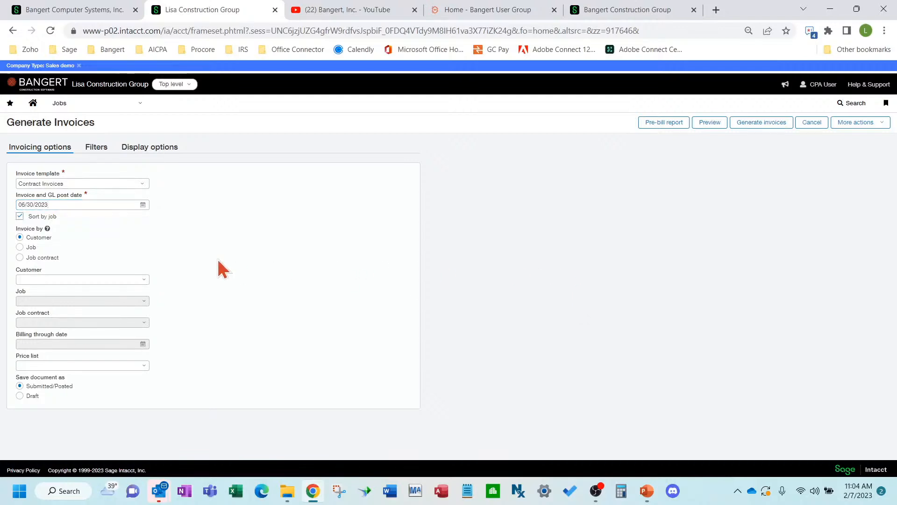
Using the Project Contract Invoice-REV template, invoice by job contract for 23-003--Community Park Building with billing through date 06/30/2023
click(20, 257)
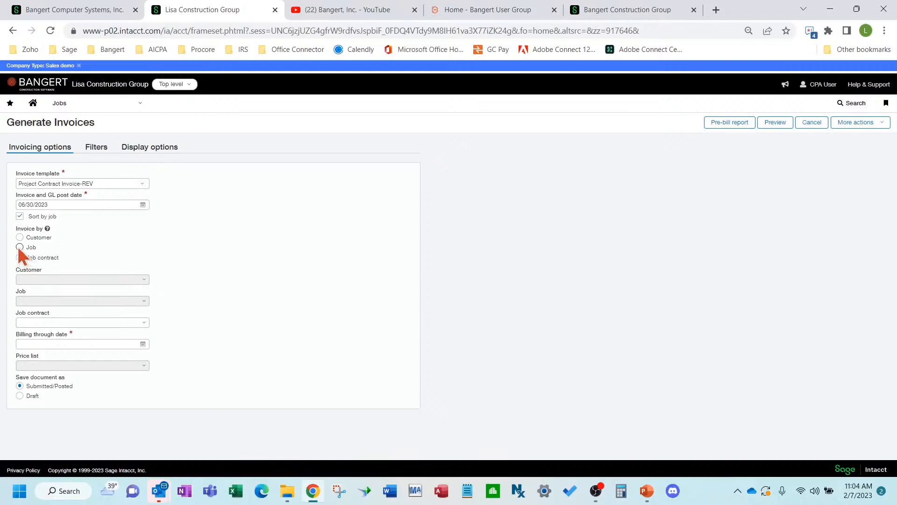
click(26, 258)
click(144, 322)
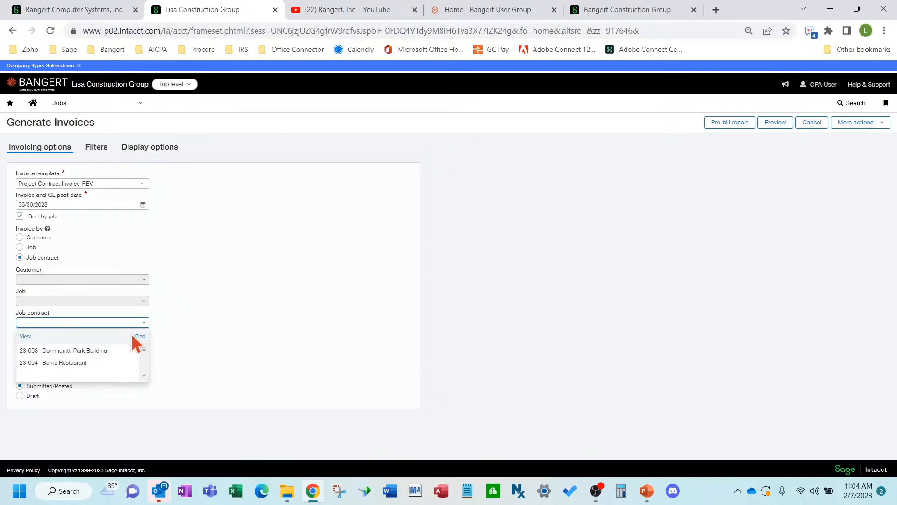
click(107, 350)
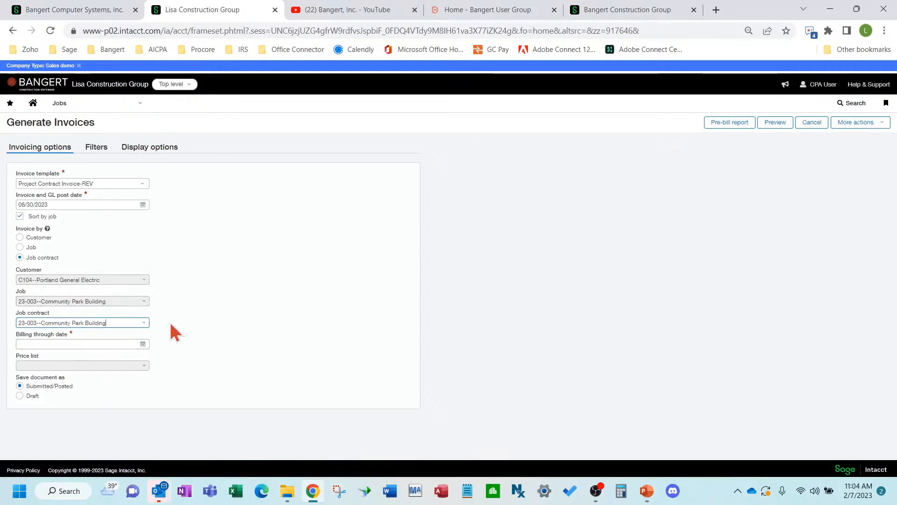
click(101, 344)
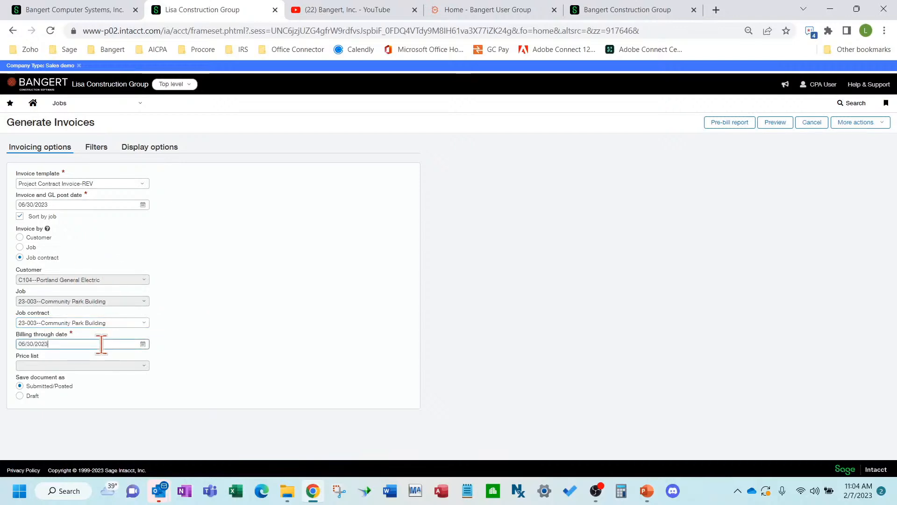
click(215, 330)
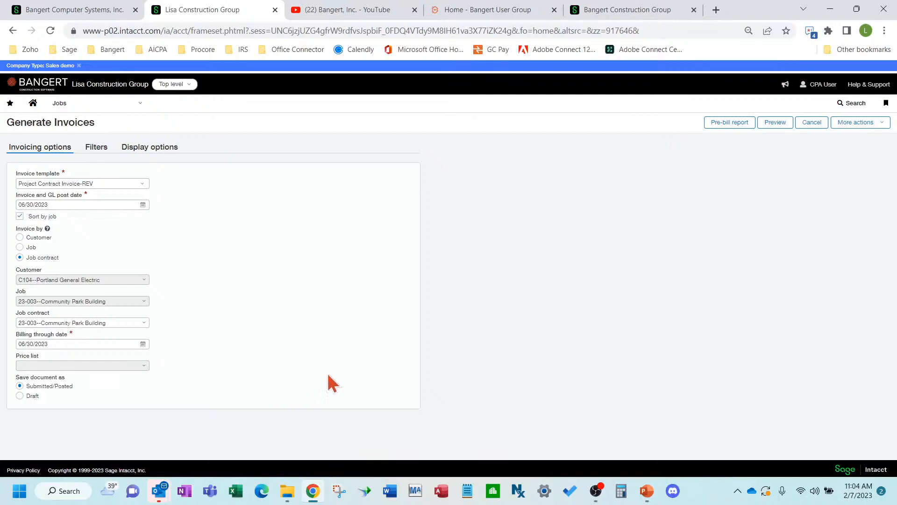
click(52, 204)
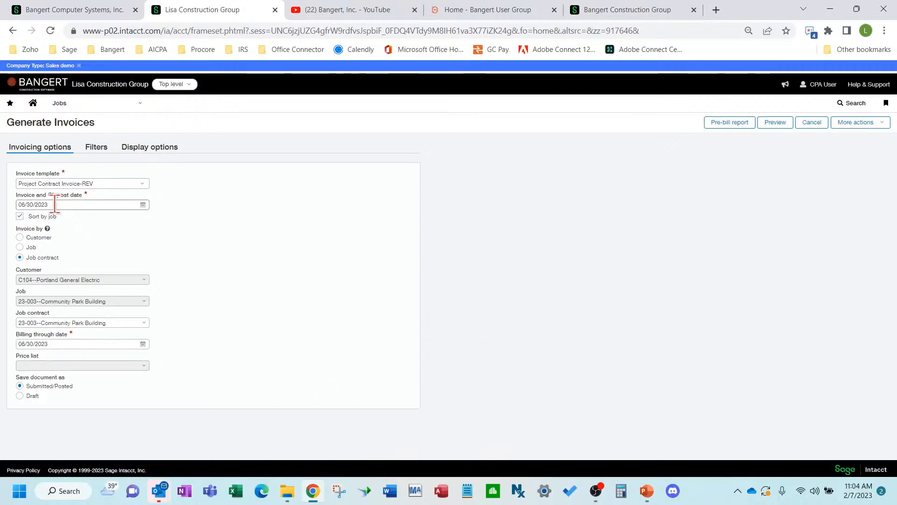
click(56, 343)
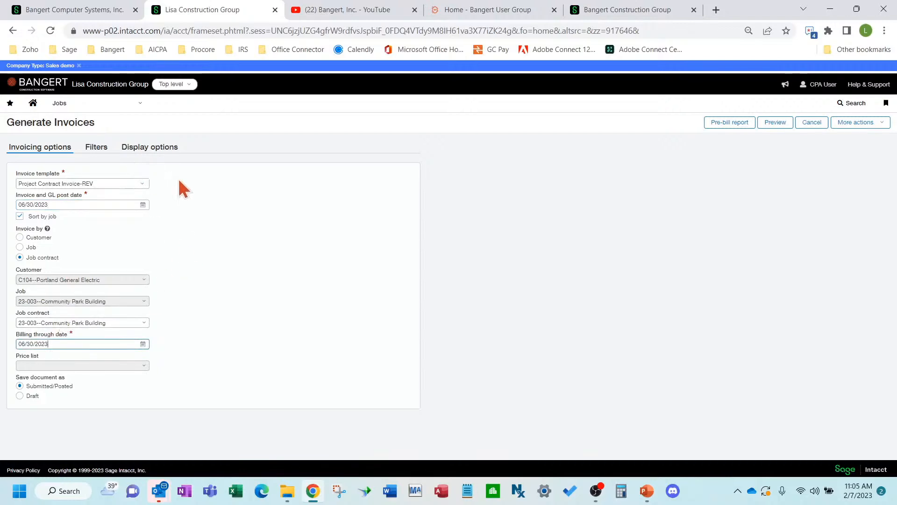
Review the invoice filters, including the customer types and pre-bill report approval options, and compare the date with the invoicing options
click(99, 148)
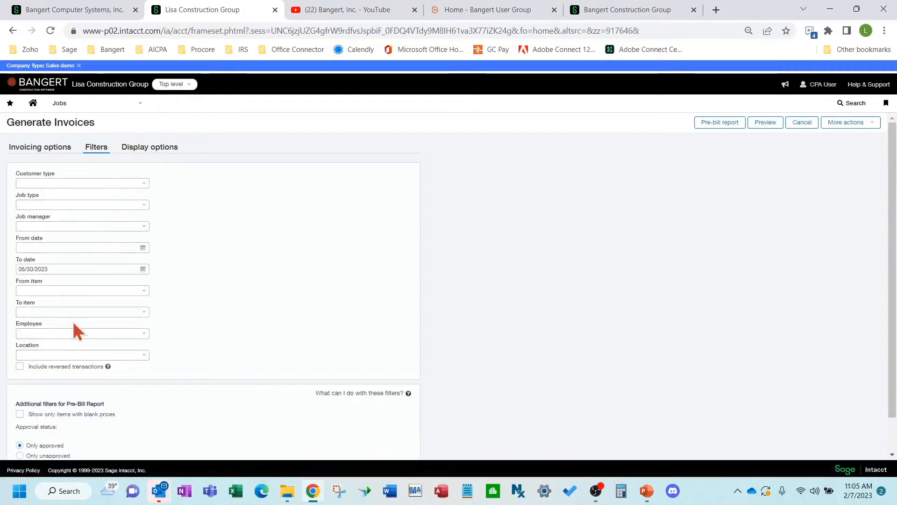
click(144, 184)
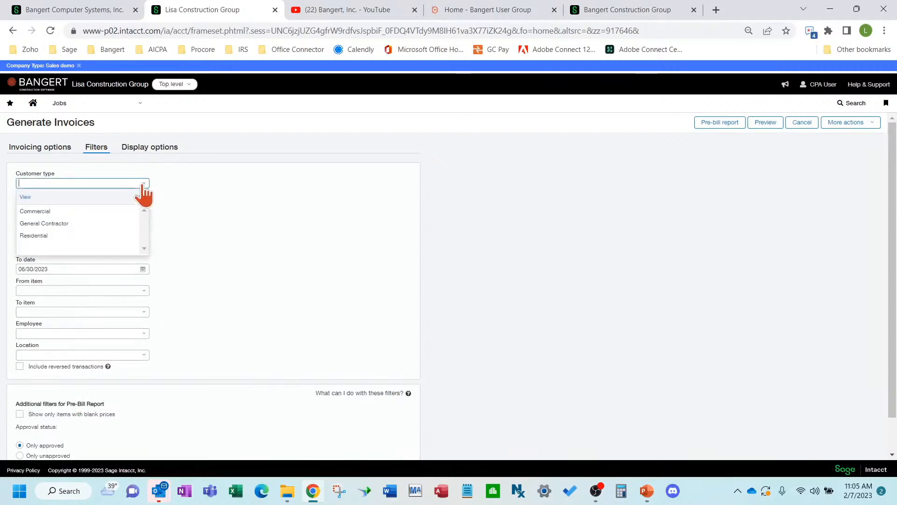
click(236, 227)
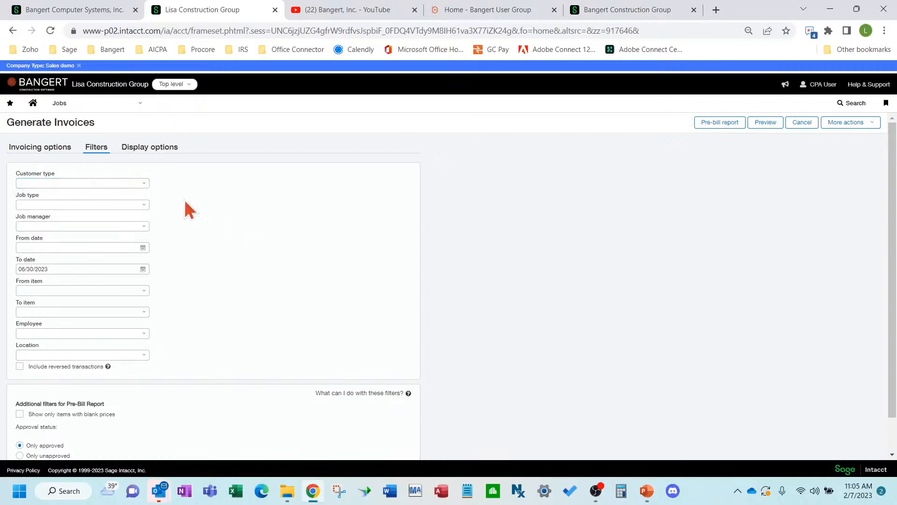
click(52, 149)
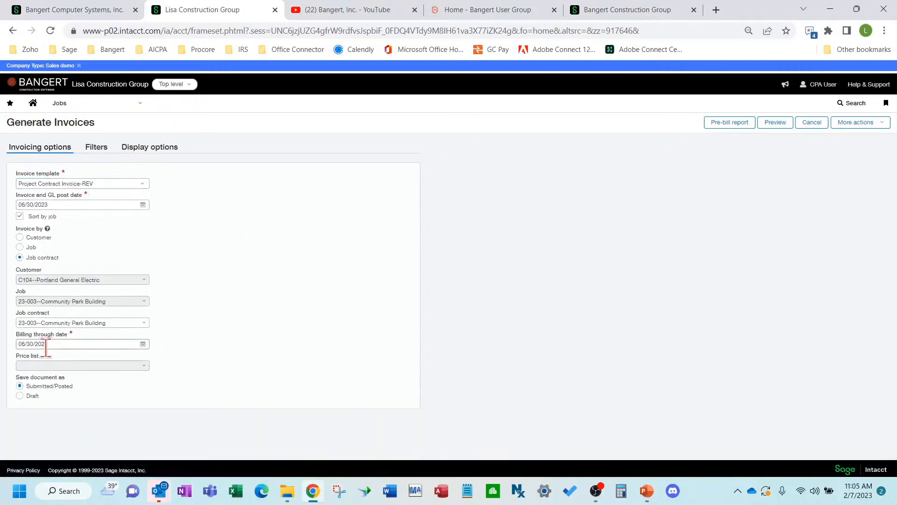
click(95, 148)
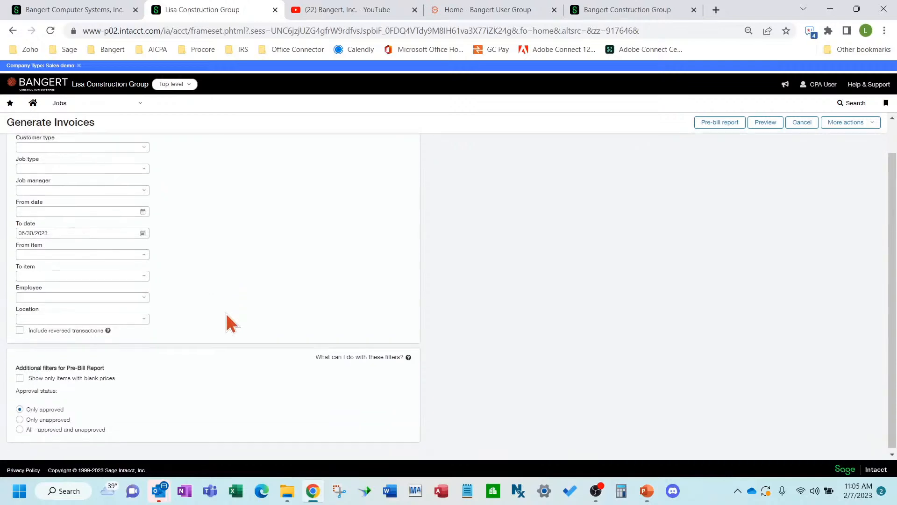
click(49, 149)
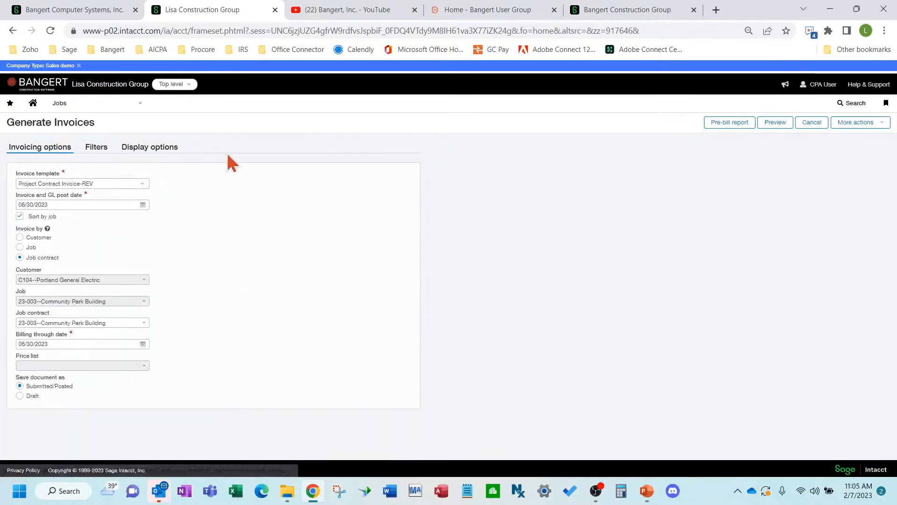
Review the display options for billable transactions and invoice fields, and return to the invoicing options
click(163, 150)
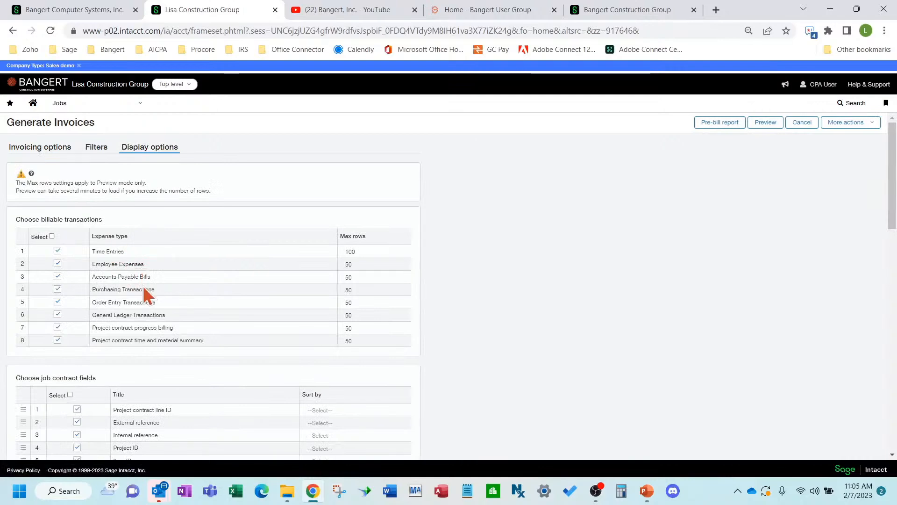
scroll(144, 290, down, 1)
scroll(143, 287, down, 10)
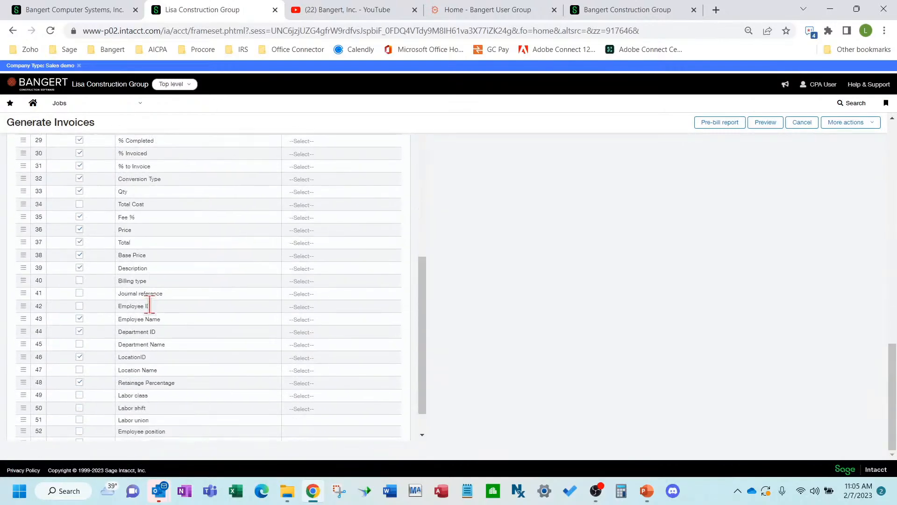
scroll(150, 306, up, 12)
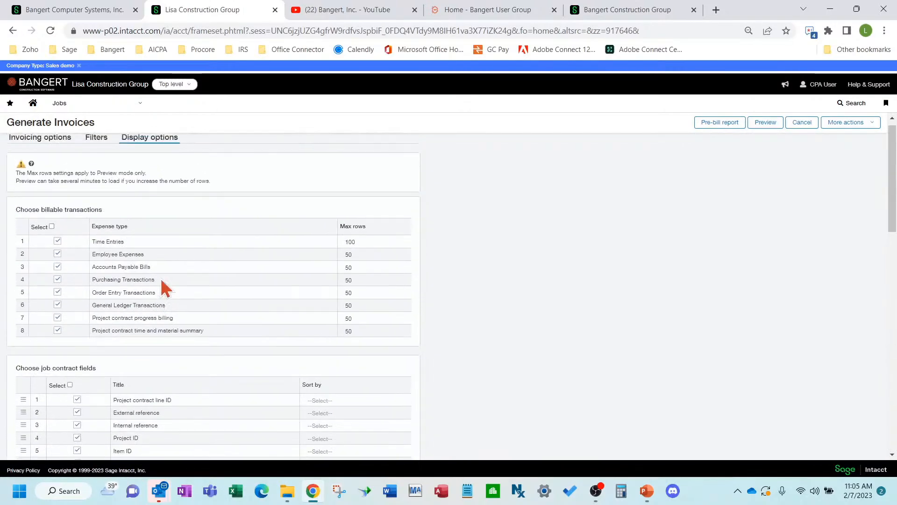
click(51, 149)
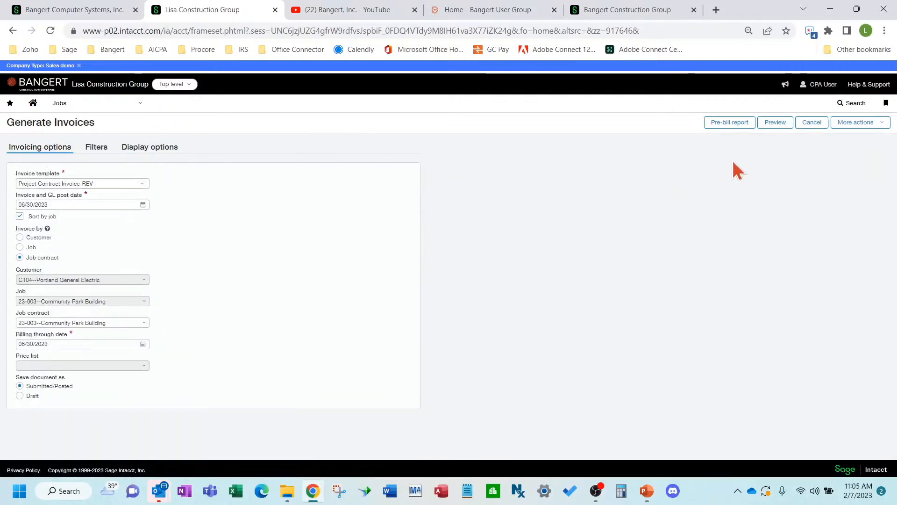
Preview the Community Park Building invoice and set its current billing application number to 09
click(776, 123)
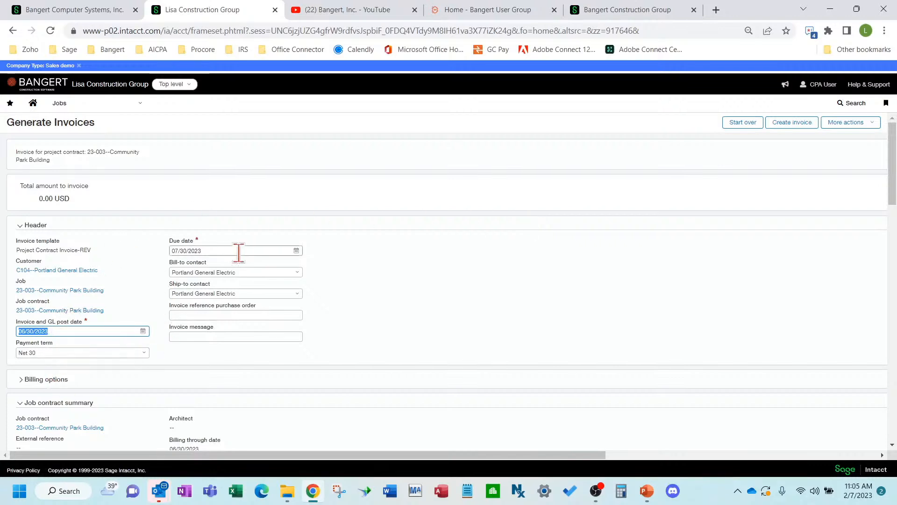
scroll(286, 310, down, 1)
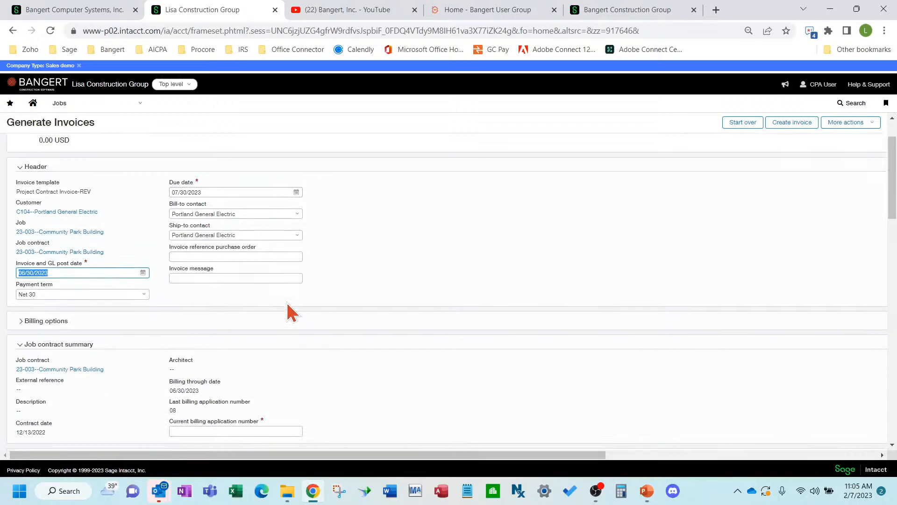
scroll(288, 311, down, 1)
click(210, 373)
text(09)
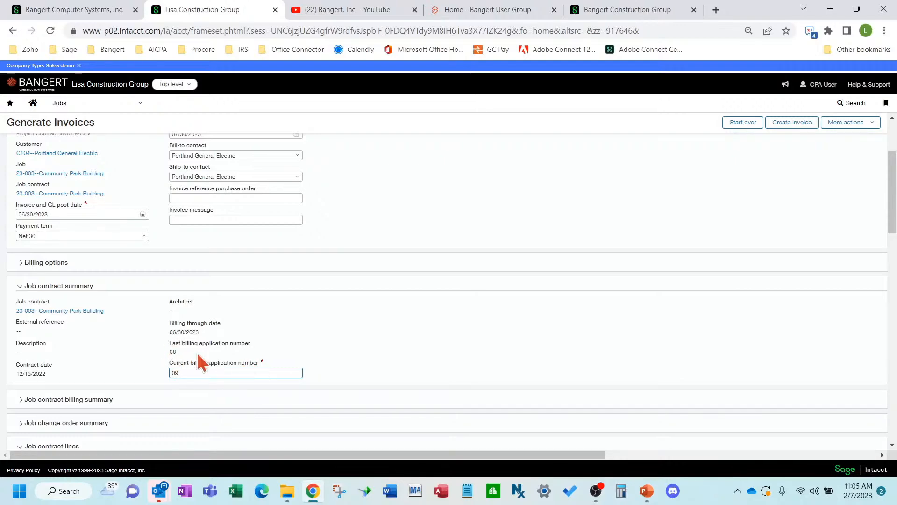
Enter 5,000.00 as completed this period on job contract line 01, General Requirements
scroll(336, 330, down, 3)
scroll(359, 347, down, 2)
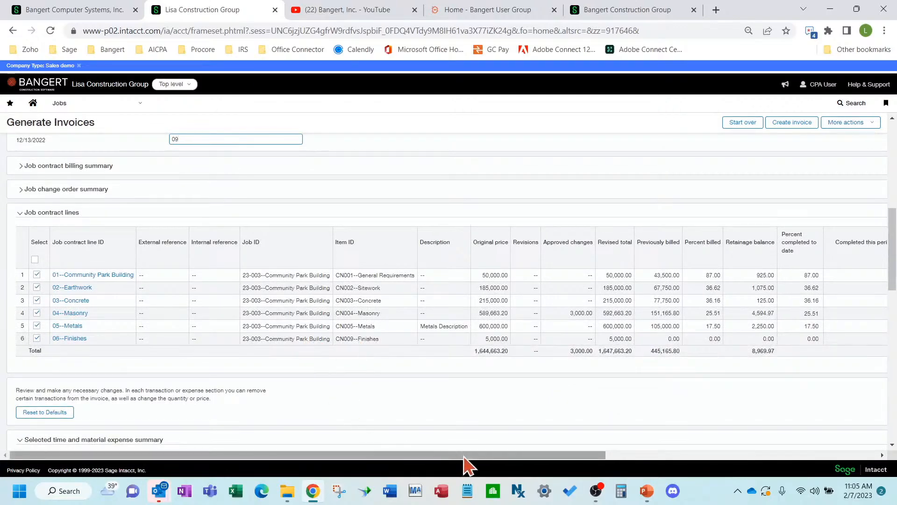
drag(533, 459, 479, 464)
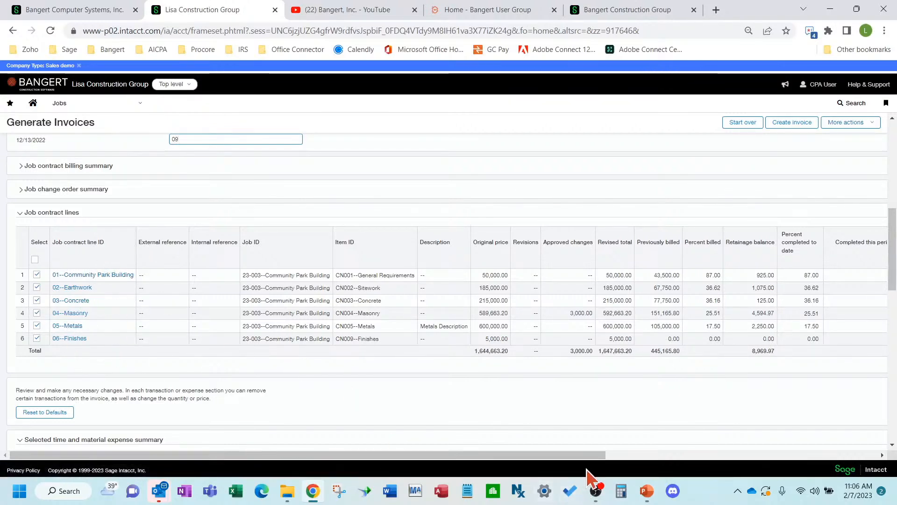
drag(604, 456, 830, 456)
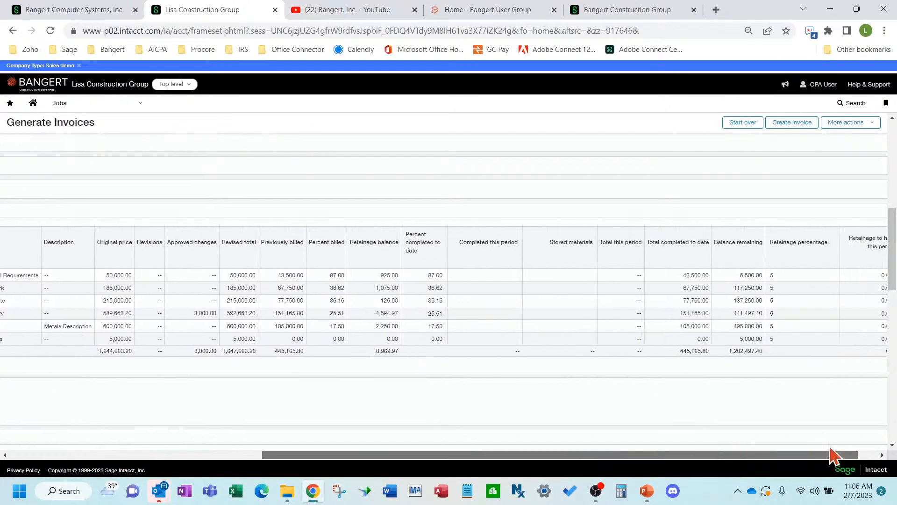
click(470, 279)
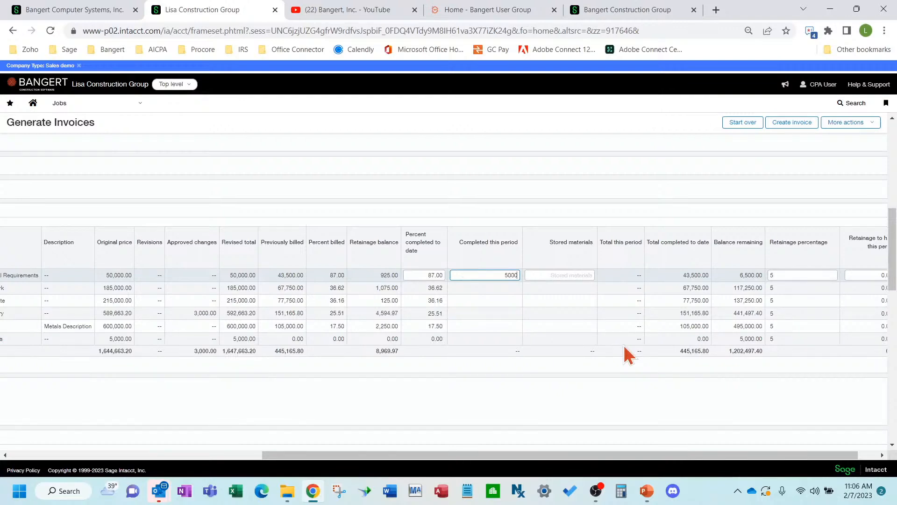
Enter 2,000.00 as completed this period on contract line 03, Concrete, and check its percent completed to date
click(479, 301)
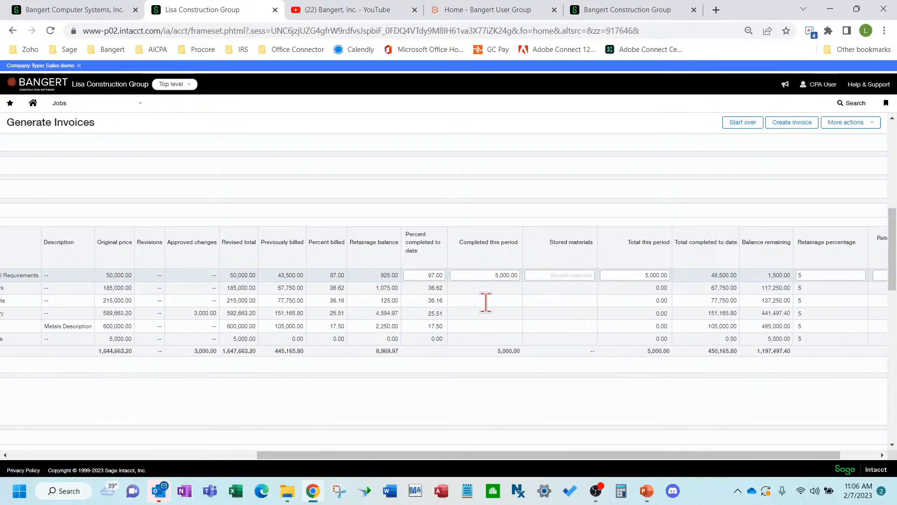
click(492, 302)
text(2,)
text(000)
click(421, 302)
click(420, 301)
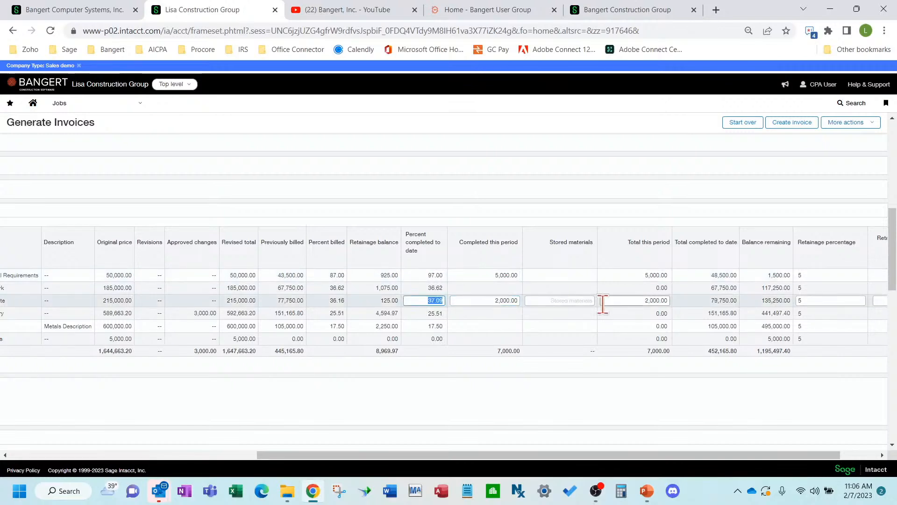
Set the percent completed to date on contract line 03, Concrete, to 50 and re-enter its retainage percentage as 5
click(432, 291)
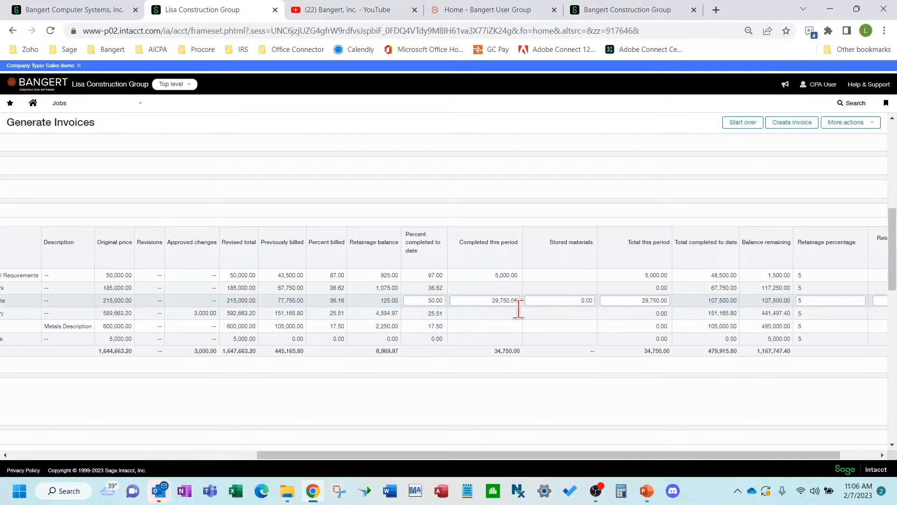
click(825, 302)
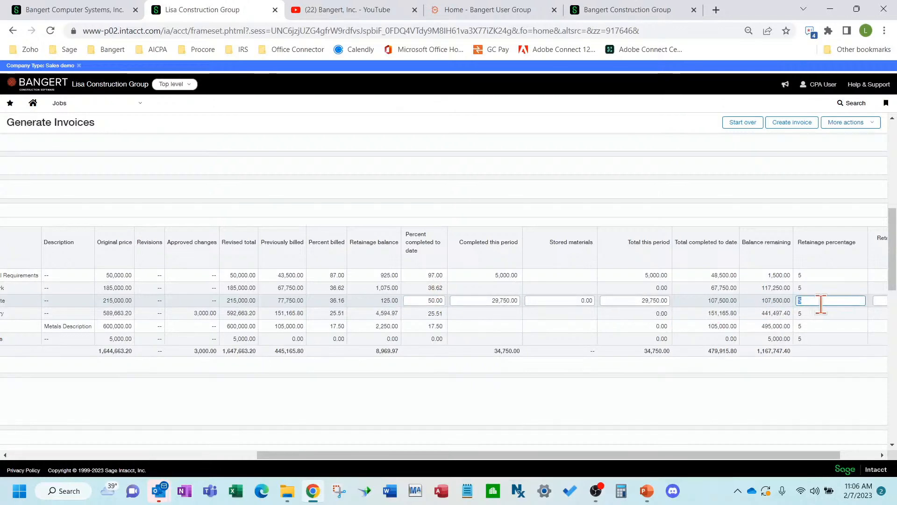
key(BackSpace)
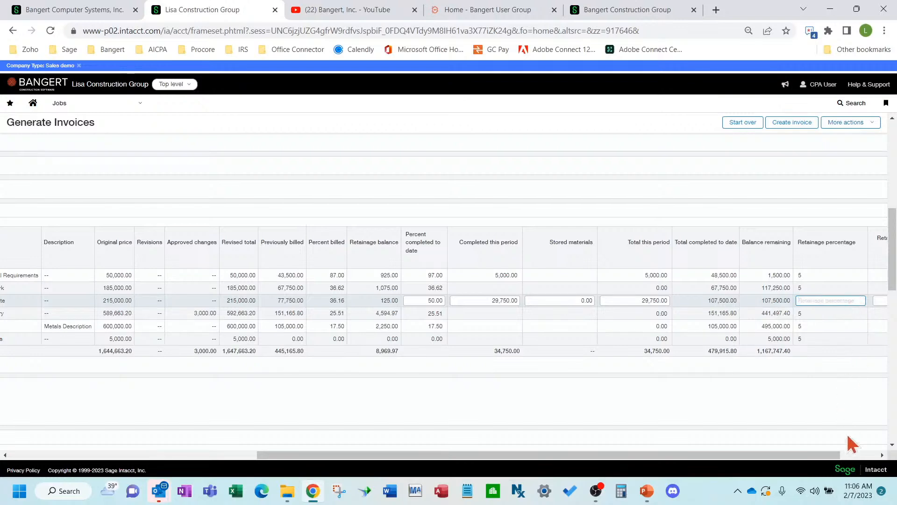
click(882, 455)
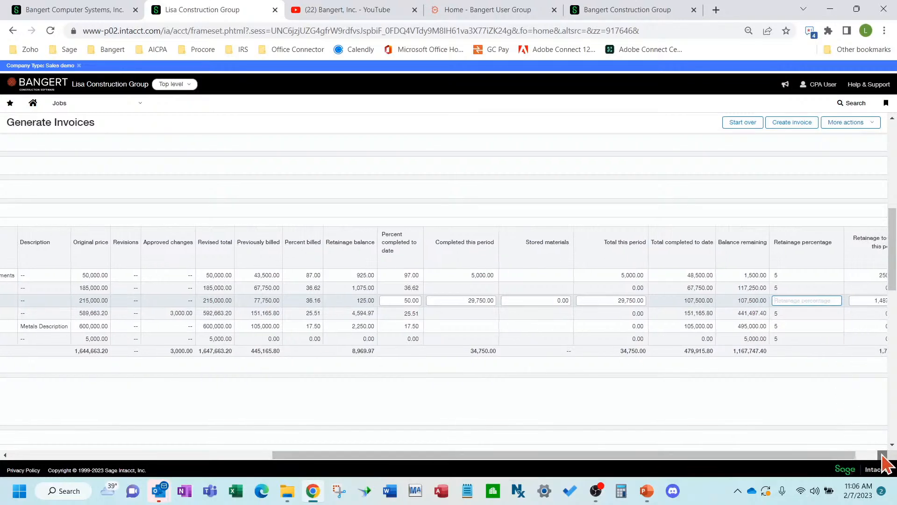
click(882, 455)
click(571, 305)
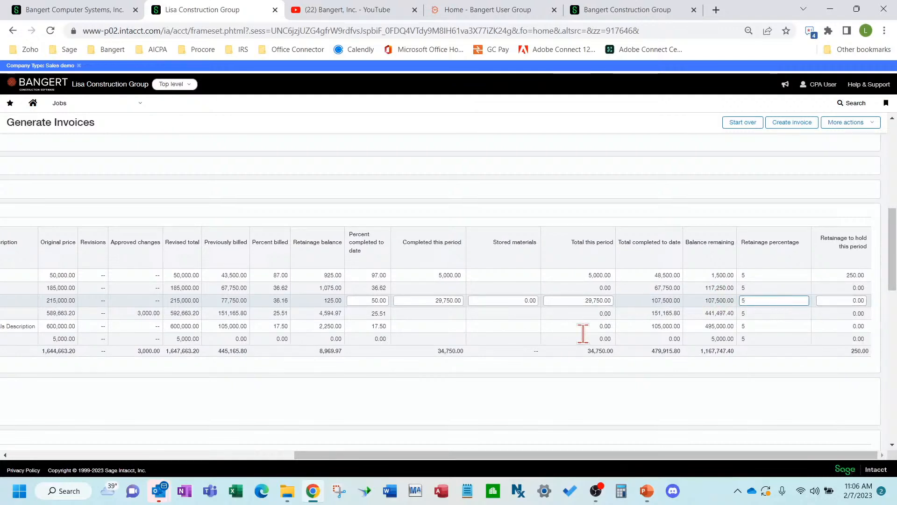
click(567, 301)
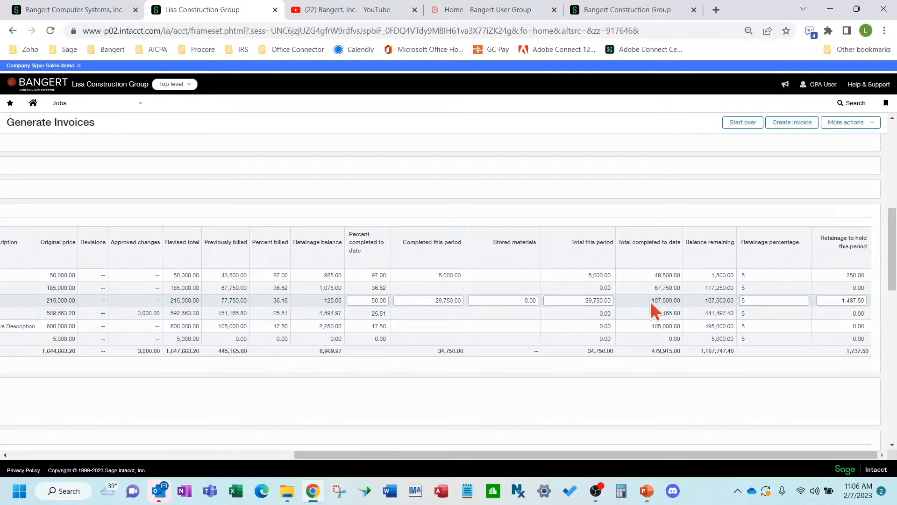
click(524, 300)
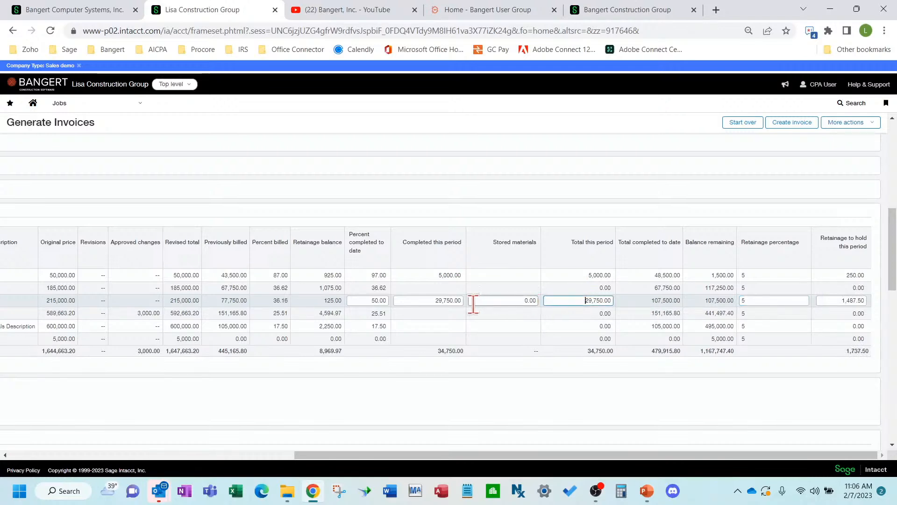
click(384, 300)
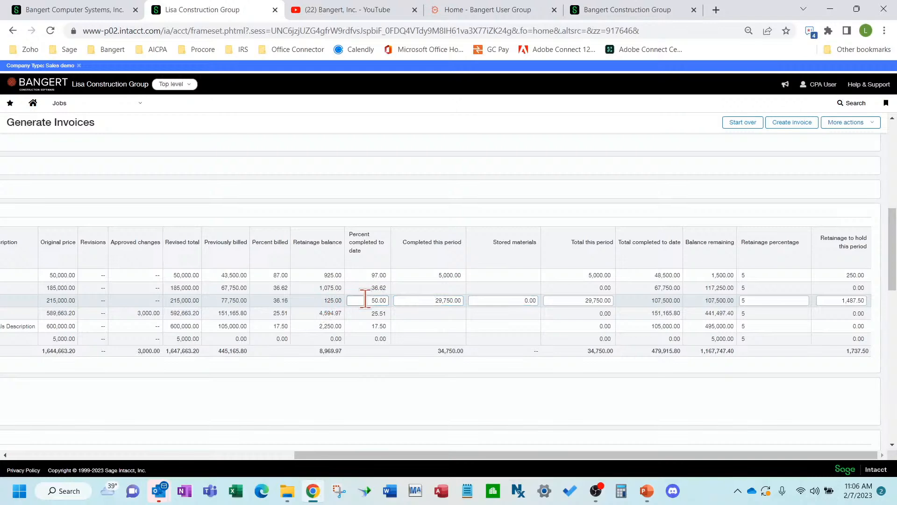
click(559, 301)
Set the percent completed to date to 35 on contract line 04, Masonry, and to 25 on line 05, Metals
click(445, 314)
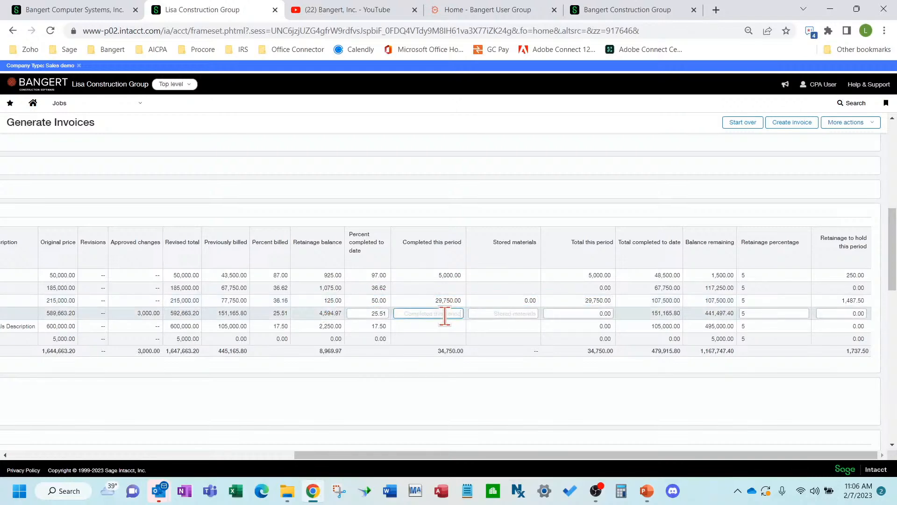
double_click(374, 313)
text(35)
key(Tab)
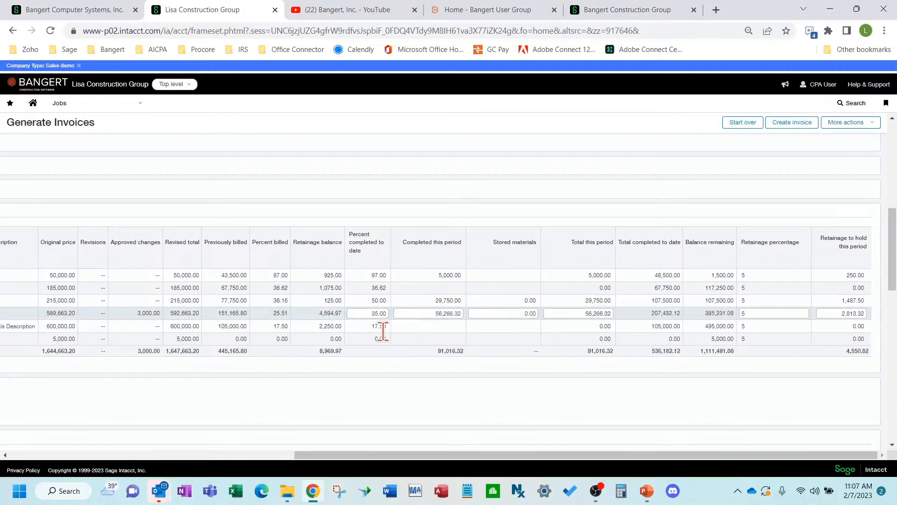
double_click(369, 327)
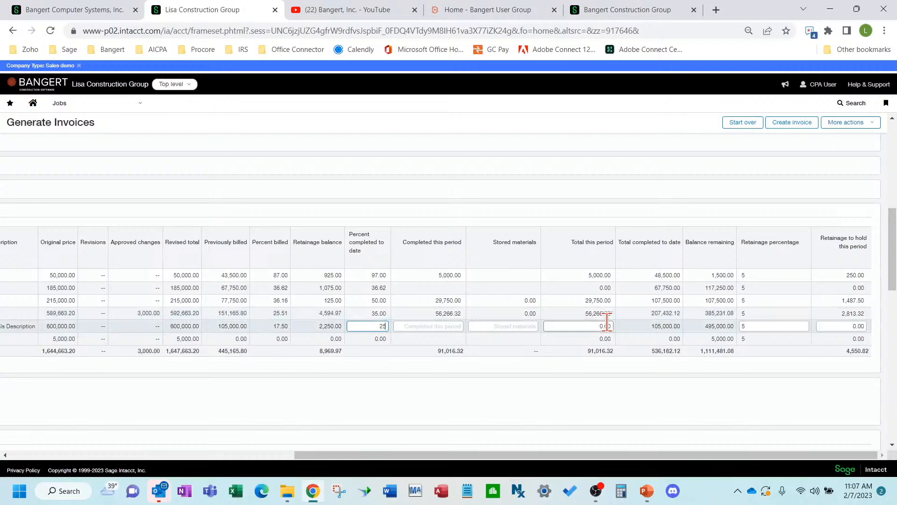
text(25)
key(Tab)
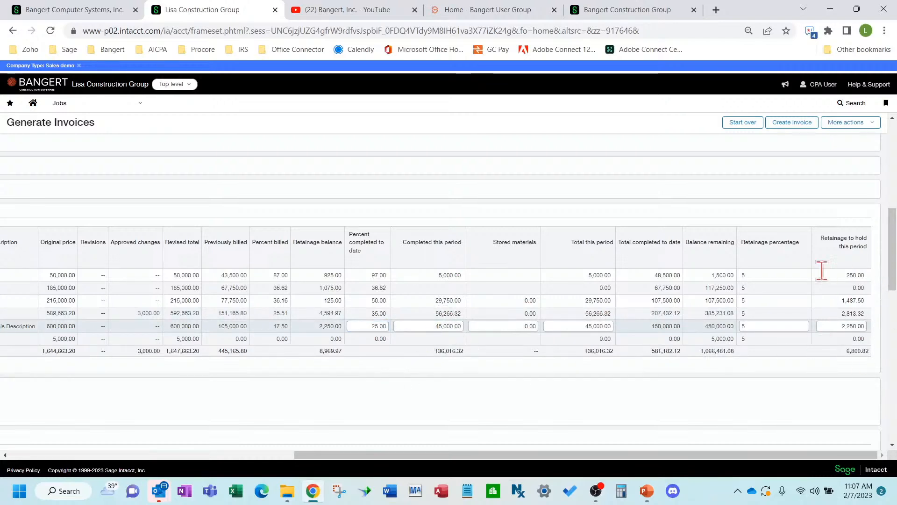
Create the Community Park Building invoice from the previewed job contract lines
click(104, 456)
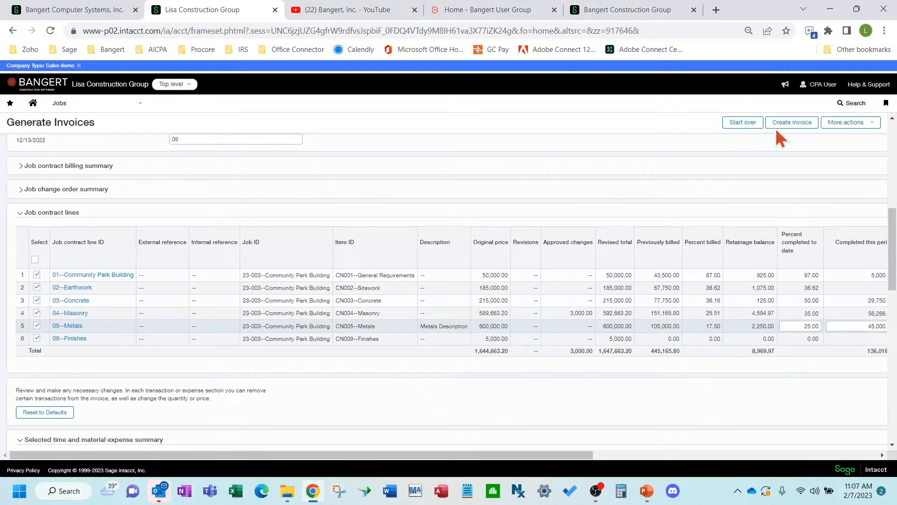
click(804, 124)
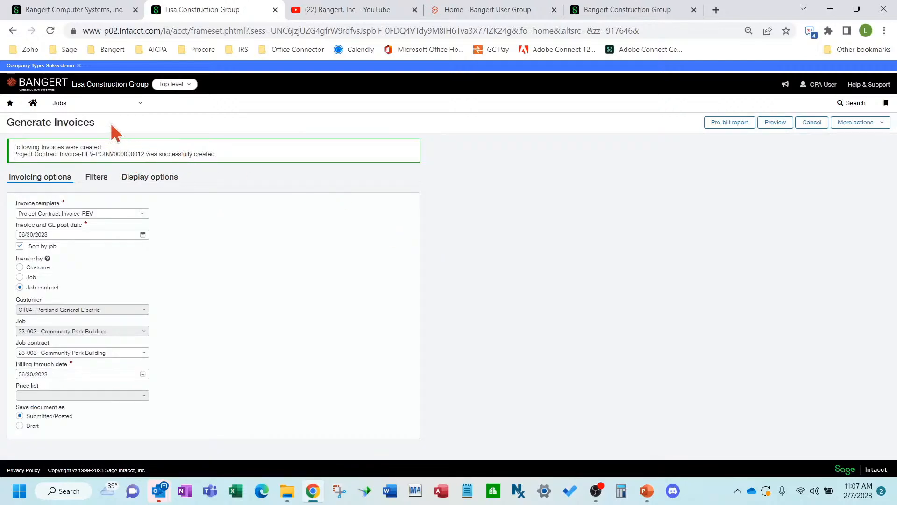
Open the newly created 06/30/2023 project contract invoice from the invoice list and review its billing summary and entries
click(100, 106)
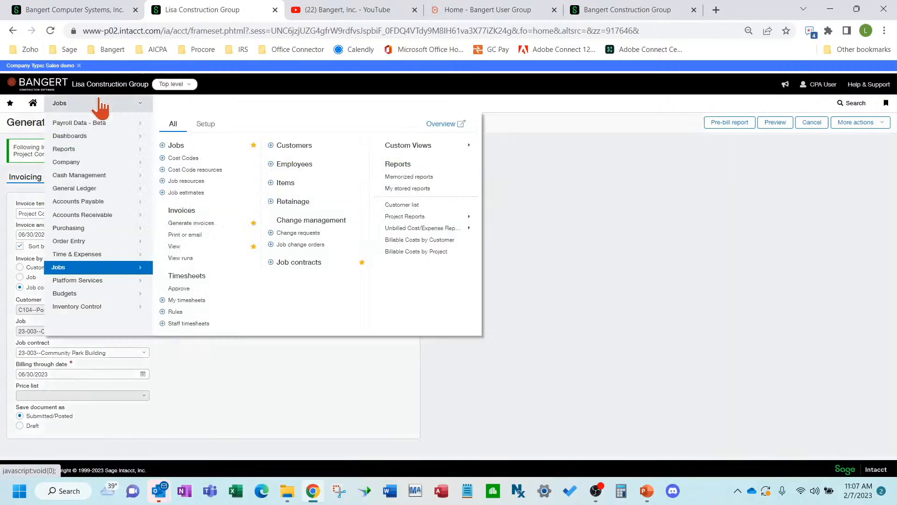
click(190, 249)
click(510, 98)
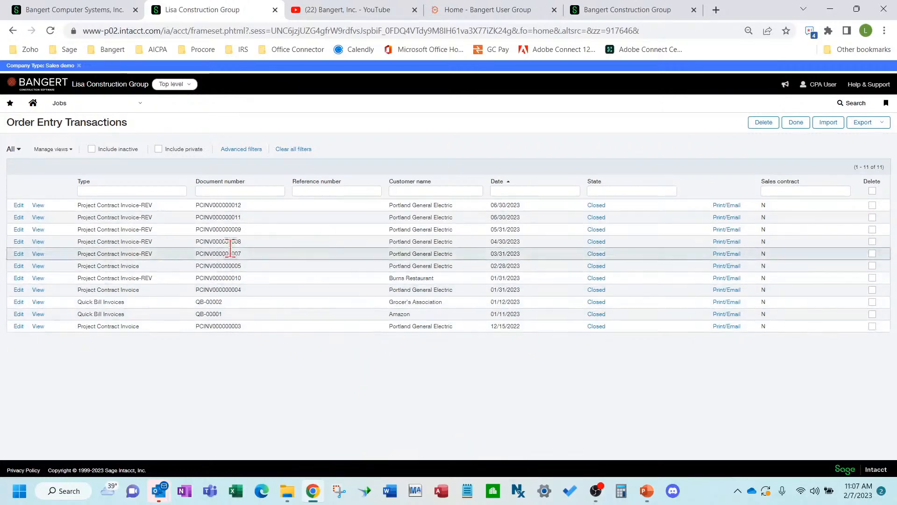
click(38, 206)
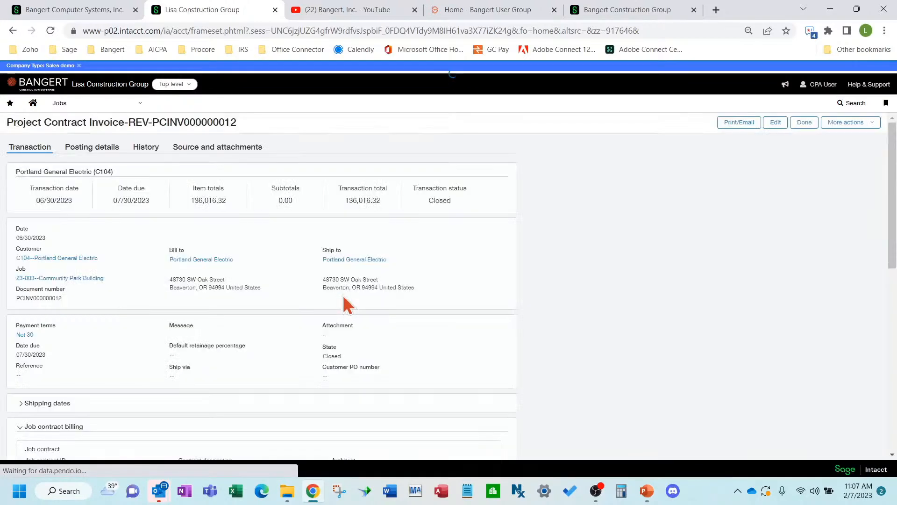
scroll(420, 294, down, 7)
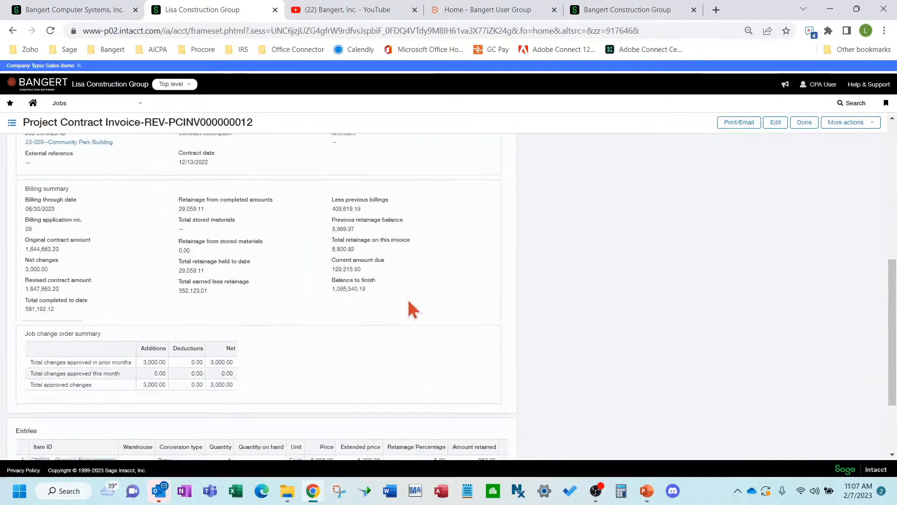
scroll(411, 307, down, 3)
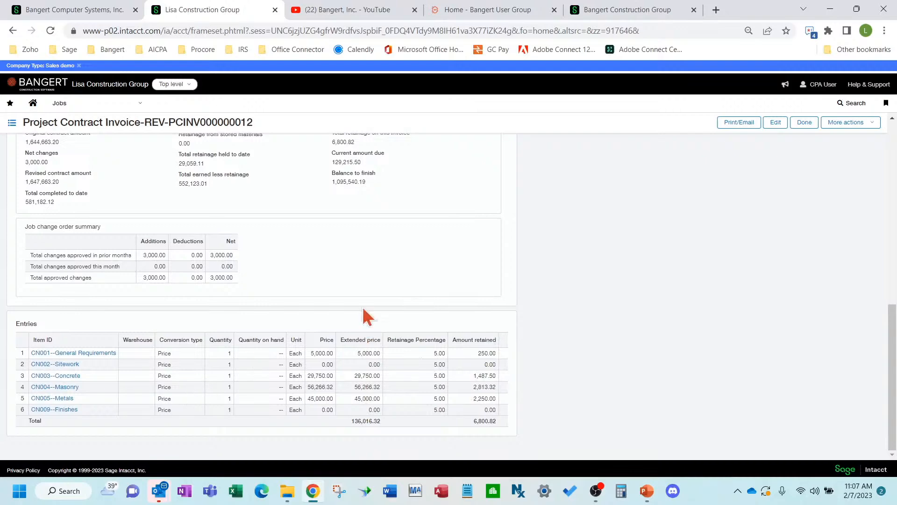
Generate the invoice's printable payment application, examine both pages in a separate window, and close it
click(744, 126)
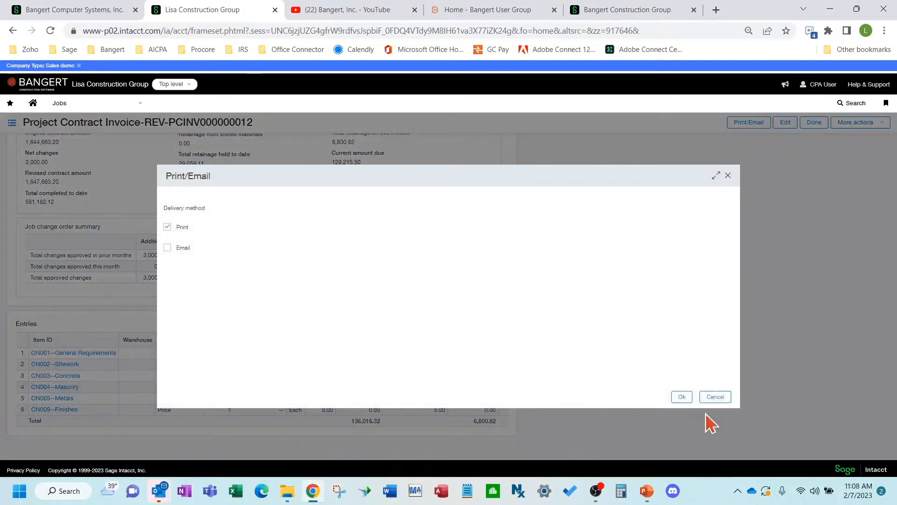
click(681, 397)
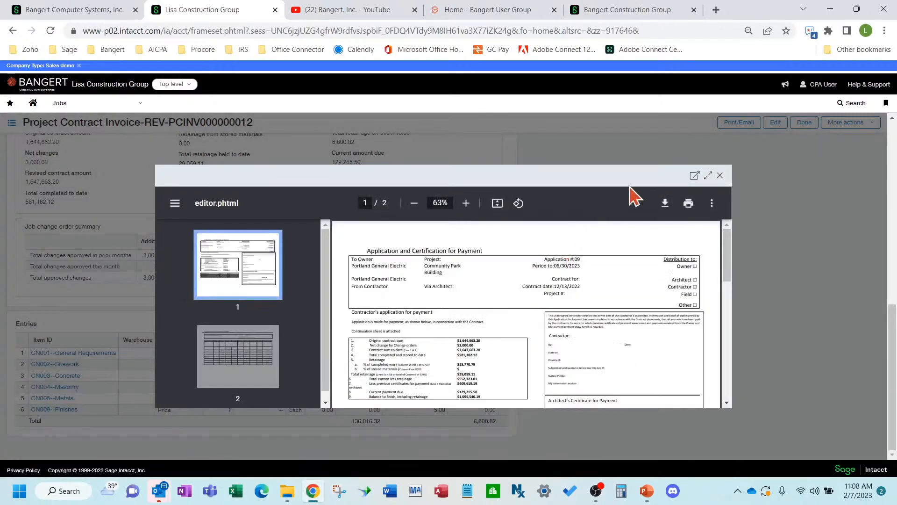
click(695, 176)
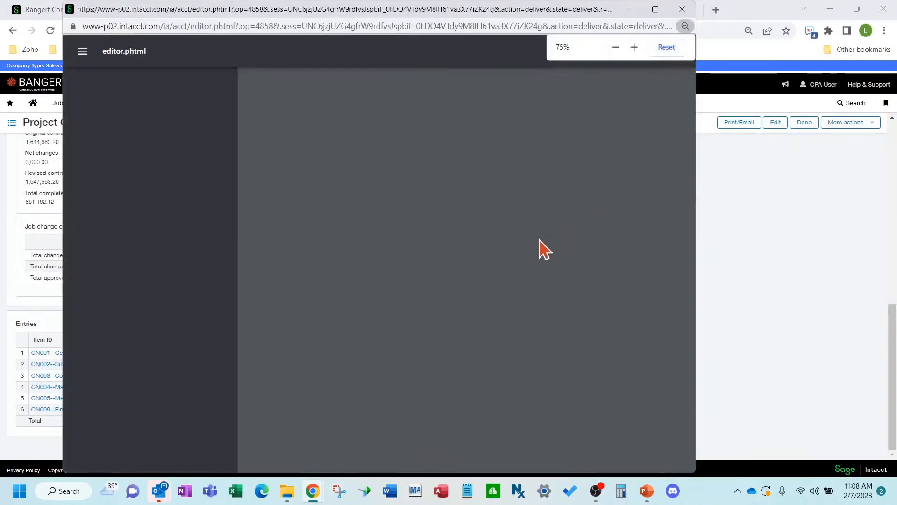
scroll(507, 233, down, 6)
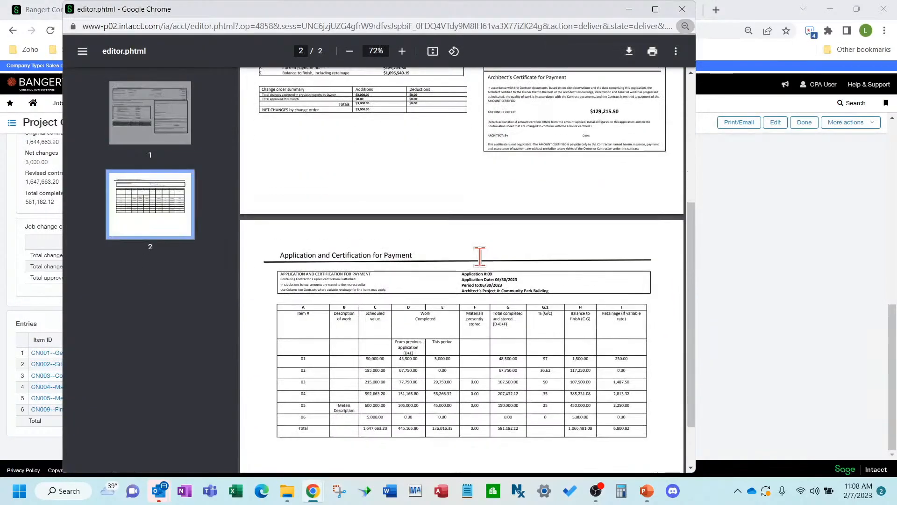
scroll(482, 286, up, 6)
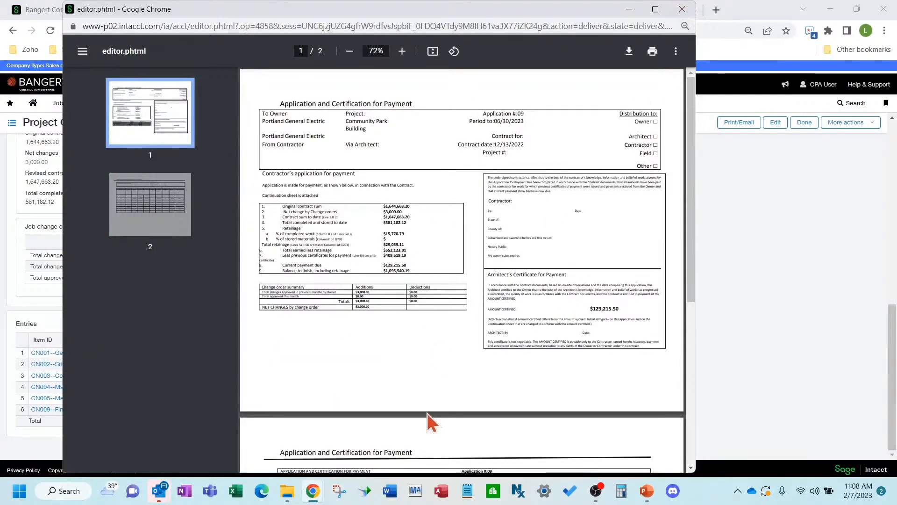
click(683, 10)
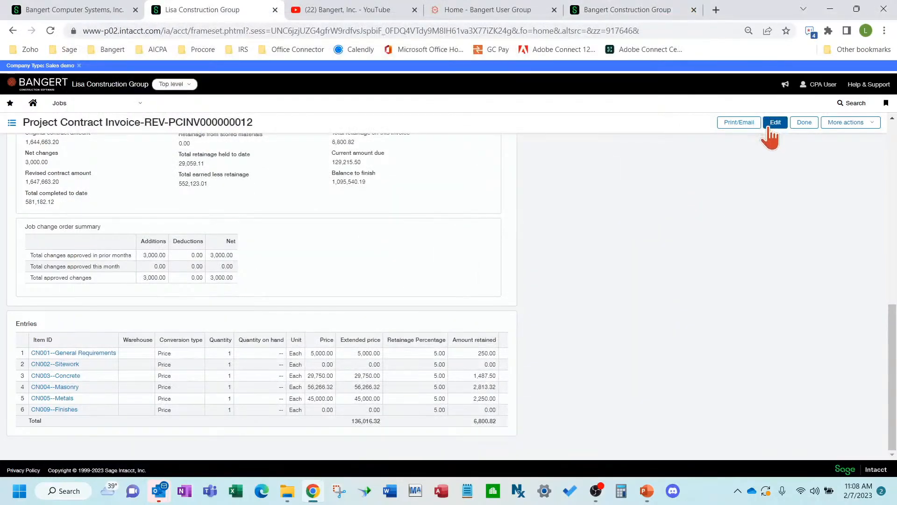
Review the invoice's posting details, history, and source and attachments, and return to the invoice list
scroll(693, 259, up, 10)
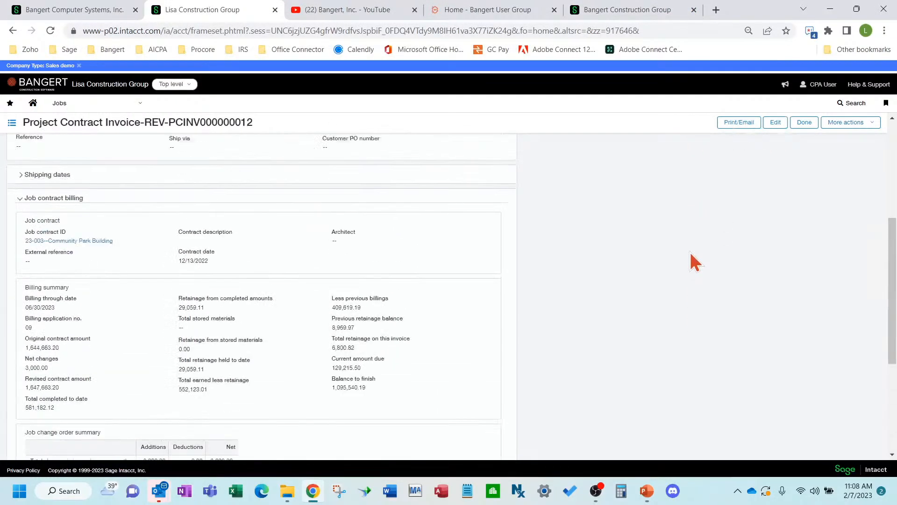
scroll(693, 262, up, 1)
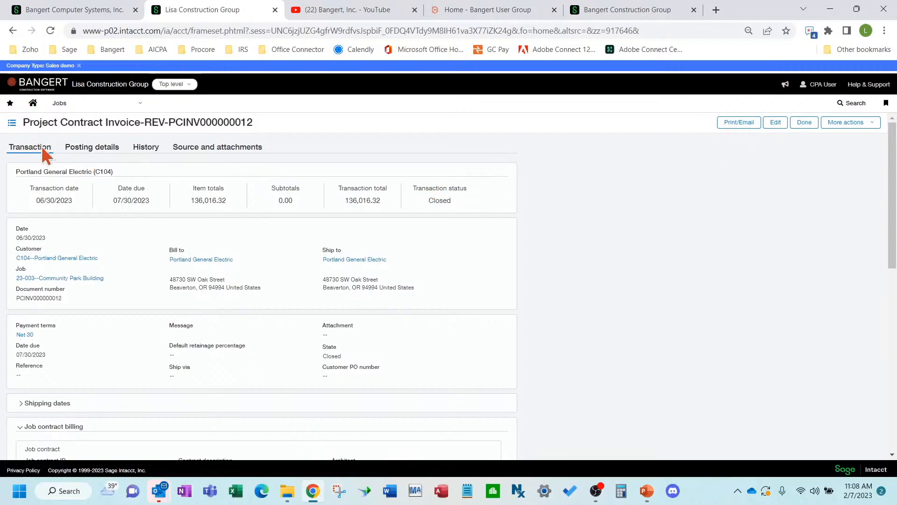
click(98, 147)
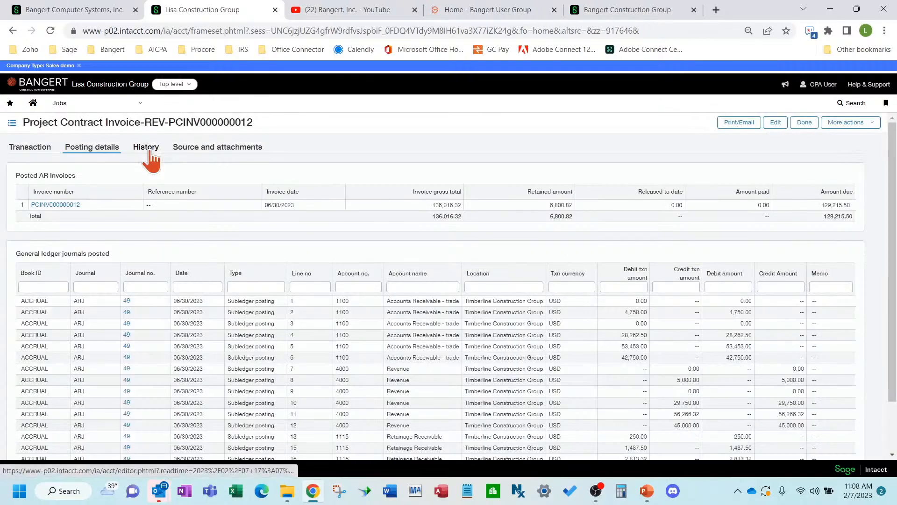
click(151, 153)
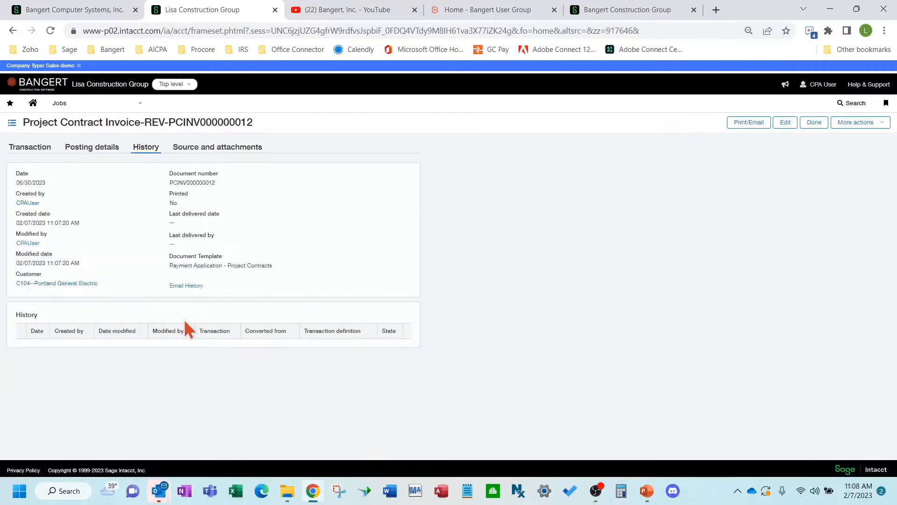
click(95, 149)
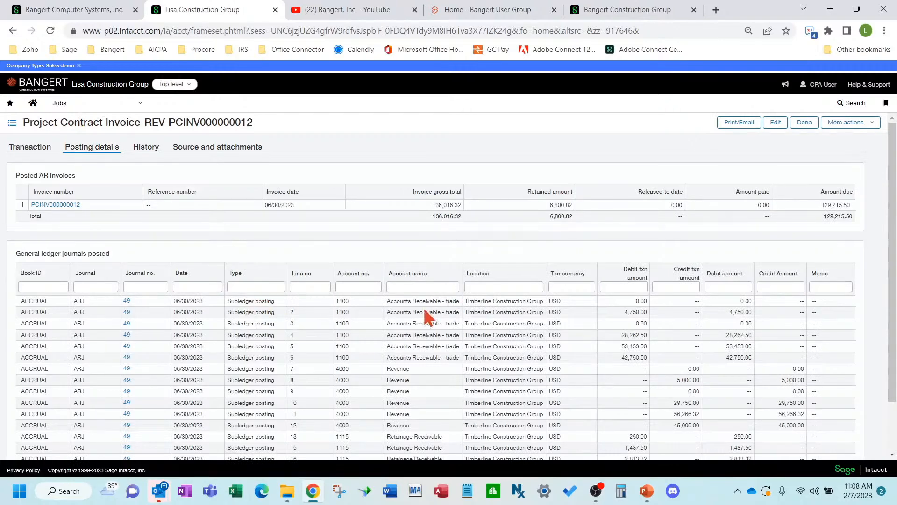
click(210, 148)
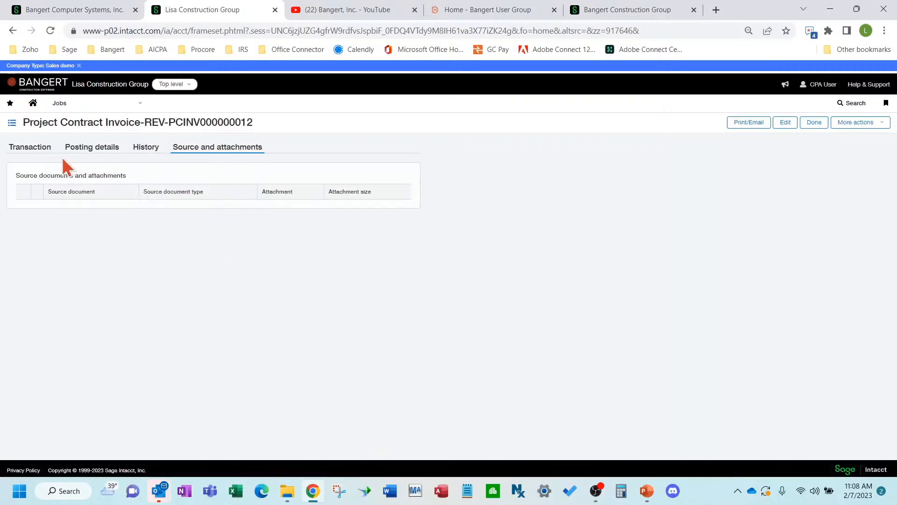
click(43, 148)
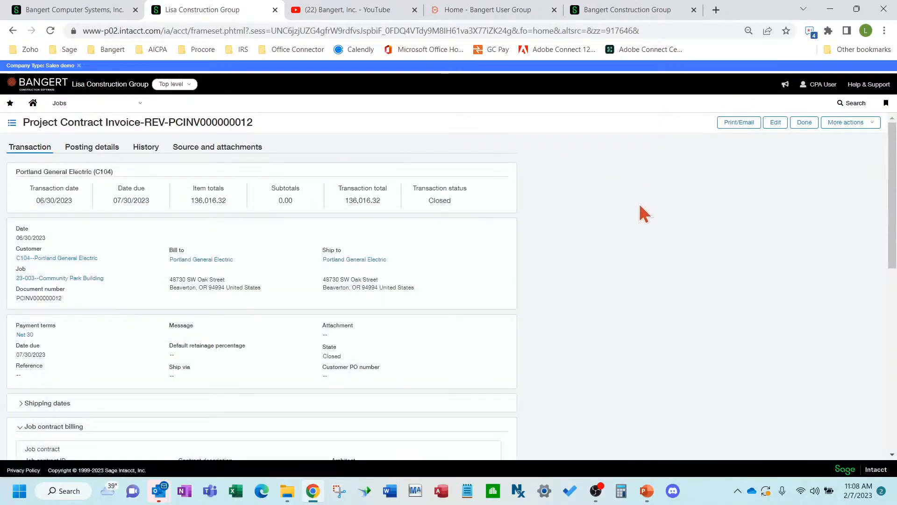
click(803, 122)
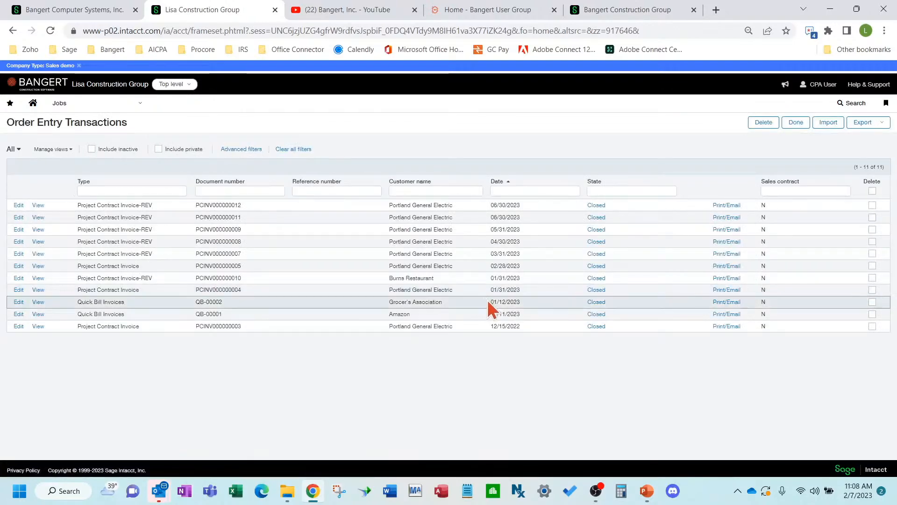
Start a new contract invoice run with an invoice and GL post date of 03/31/2023
click(92, 111)
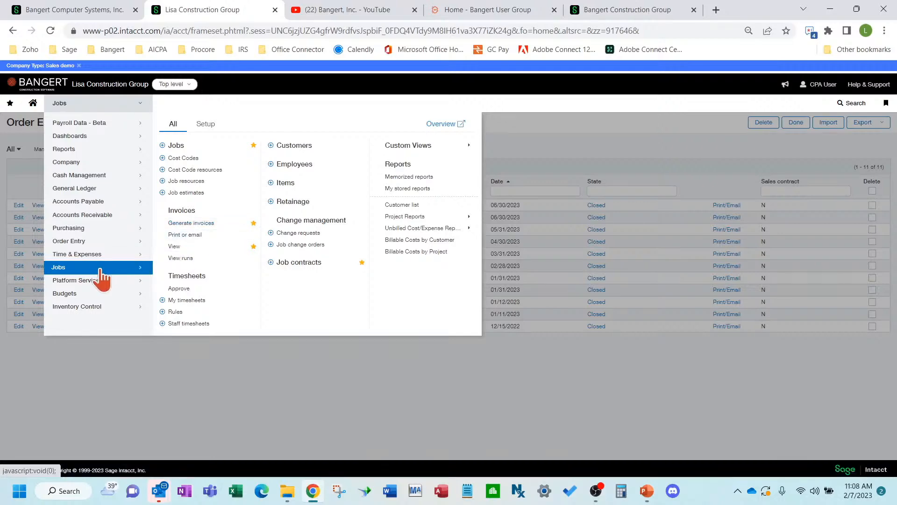
click(207, 224)
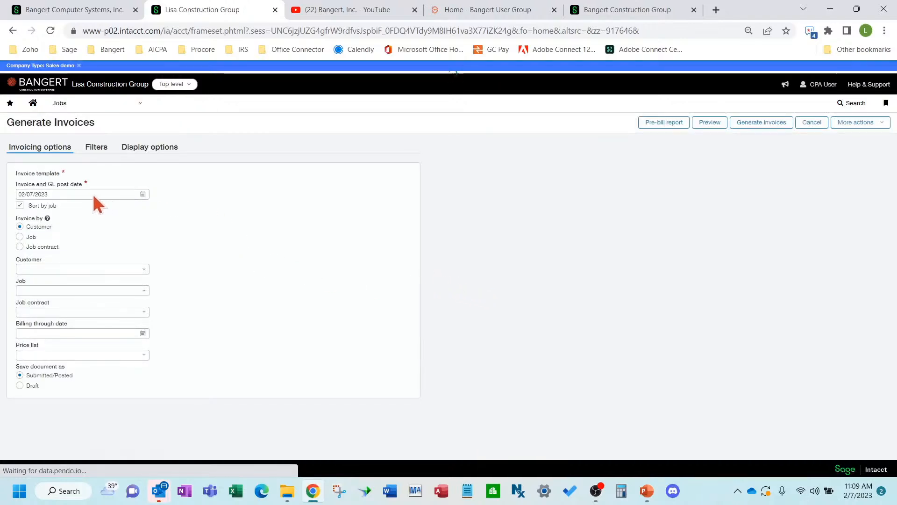
click(71, 204)
text(03/31/20)
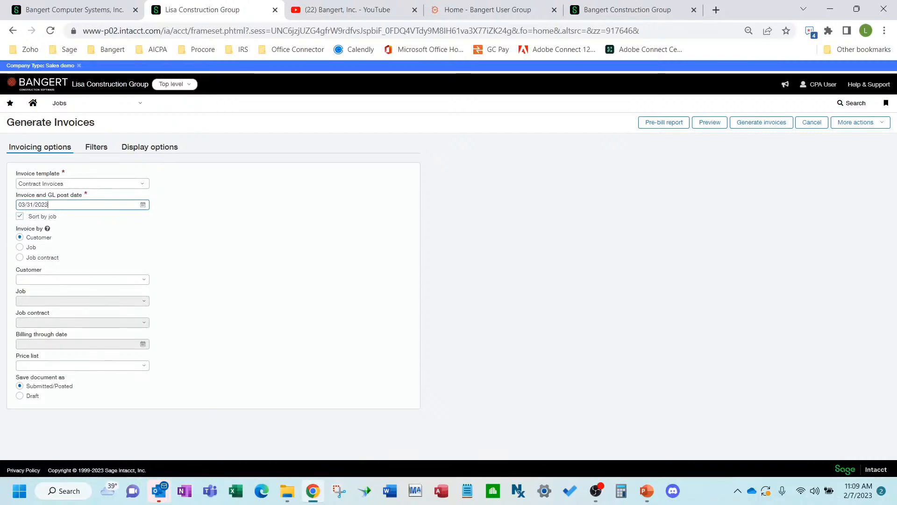
key(Tab)
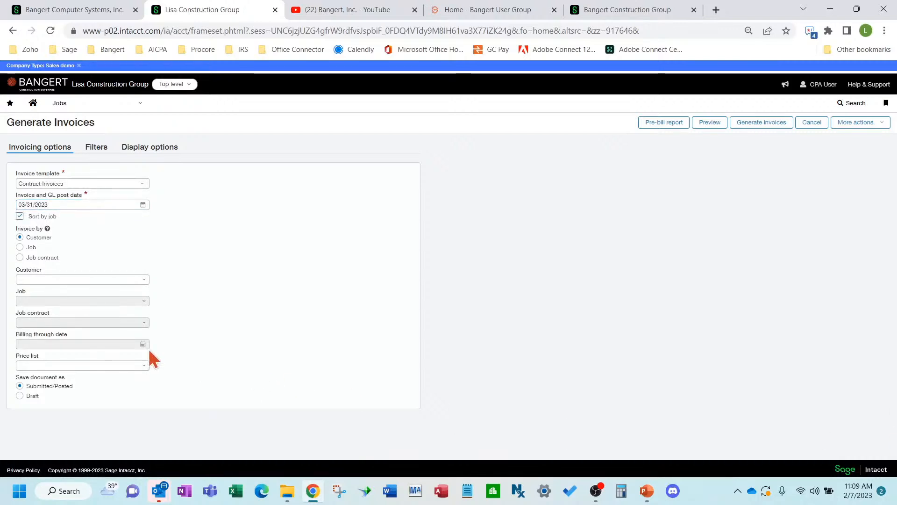
Invoice by job contract for Burns Restaurant with a billing through date of 03/31/2023, and preview the invoice
click(19, 257)
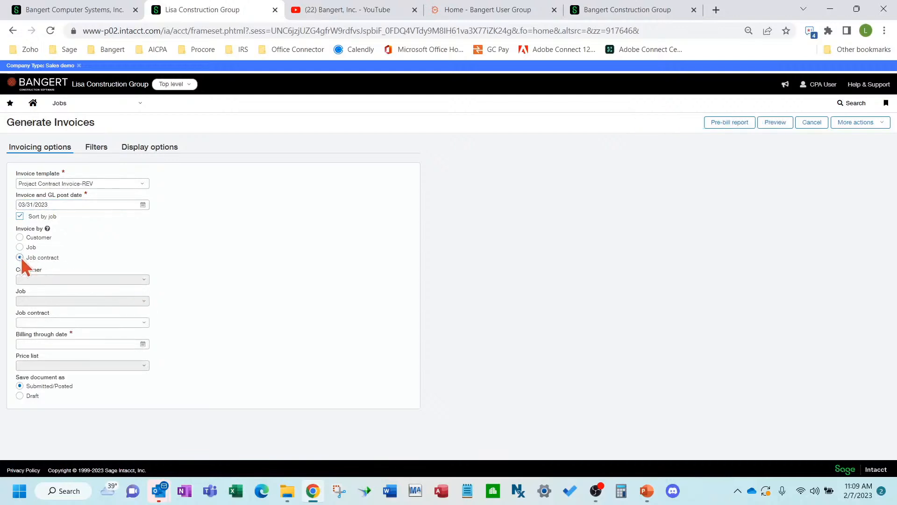
click(144, 323)
click(77, 367)
click(86, 343)
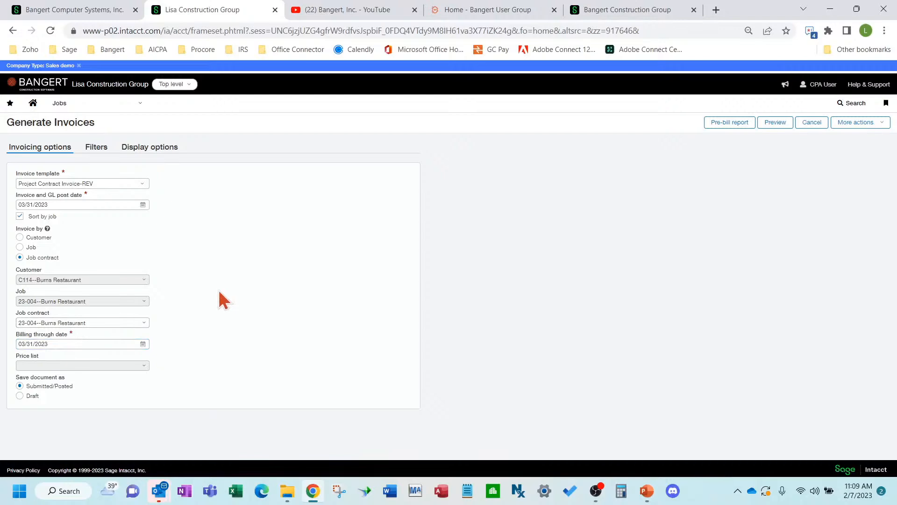
click(774, 124)
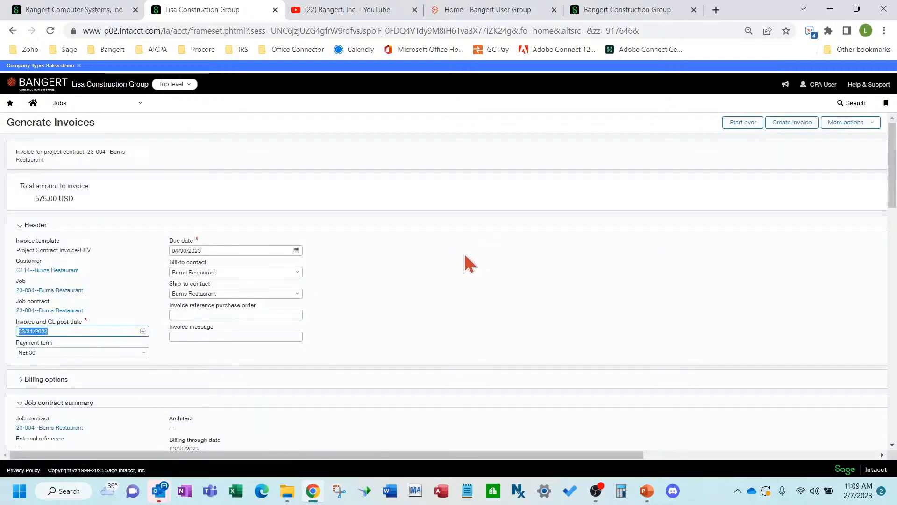
Set the current billing application number to 02 in the job contract summary
scroll(399, 291, down, 2)
scroll(397, 294, down, 3)
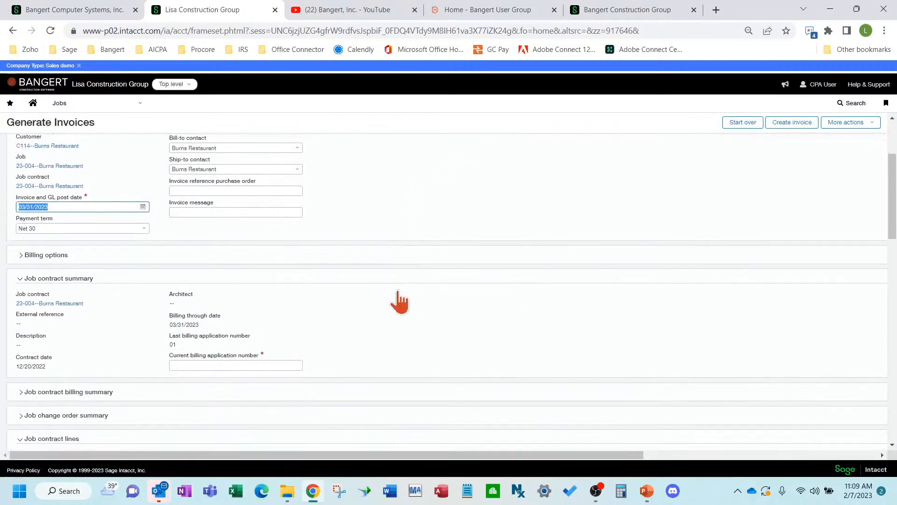
click(190, 314)
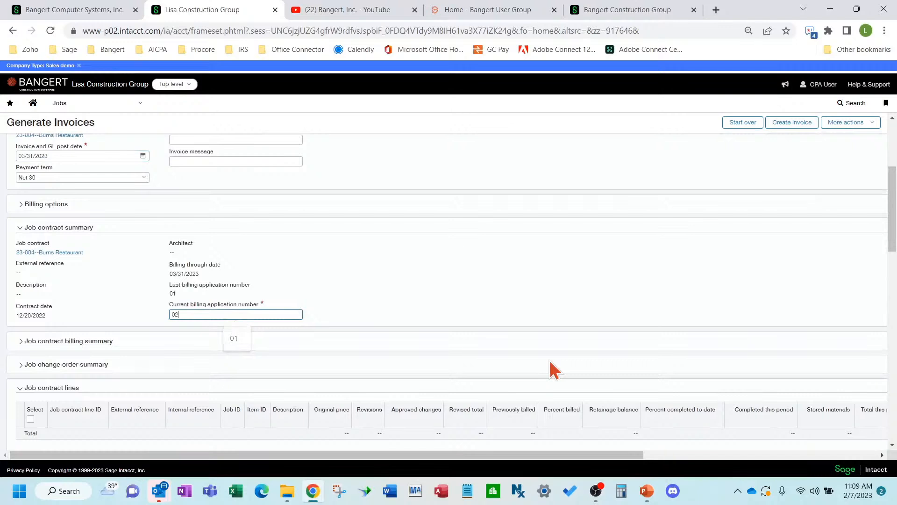
click(478, 241)
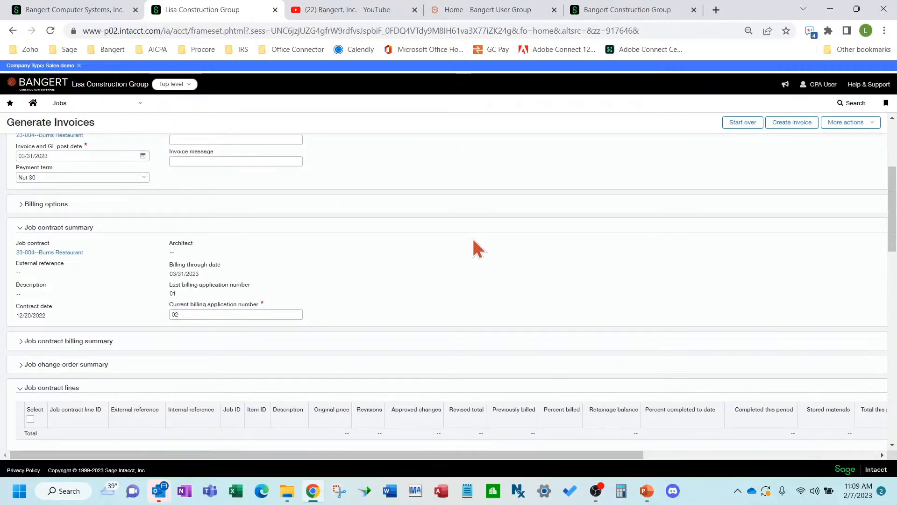
Examine the previewed invoice's contract lines, time and material expense summary, and timesheet, employee and Accounts Payable expense sections
scroll(473, 241, down, 1)
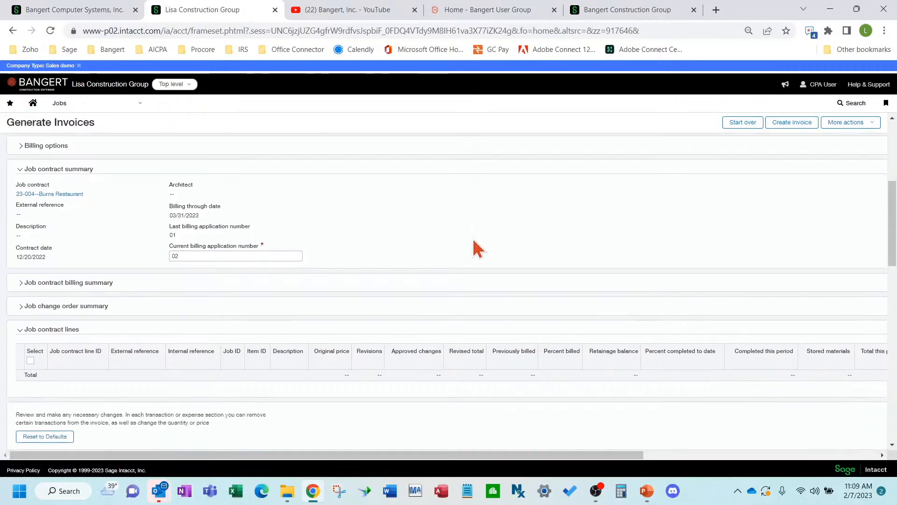
scroll(473, 242, down, 3)
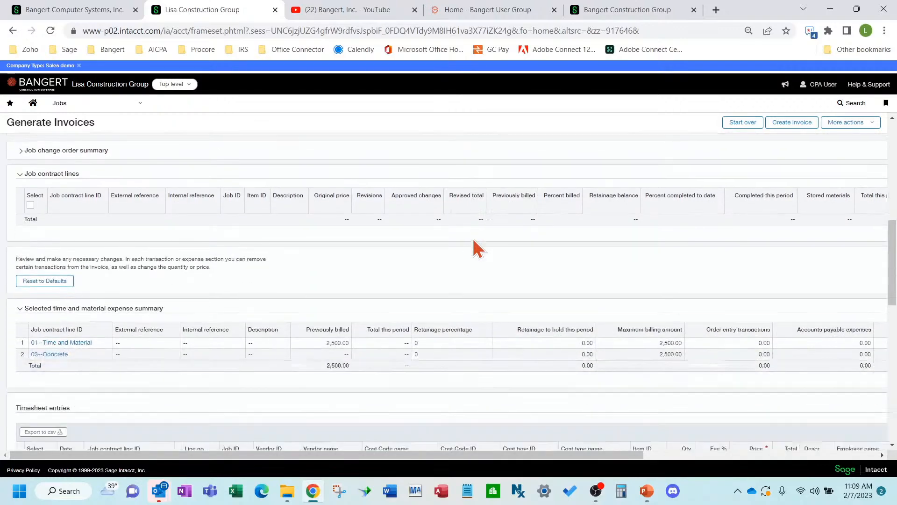
scroll(477, 247, down, 1)
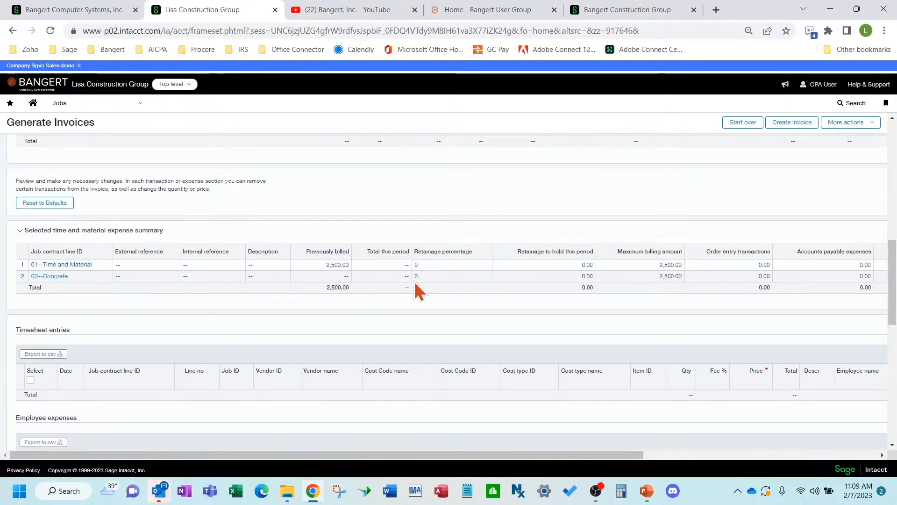
scroll(417, 290, down, 1)
scroll(417, 289, down, 2)
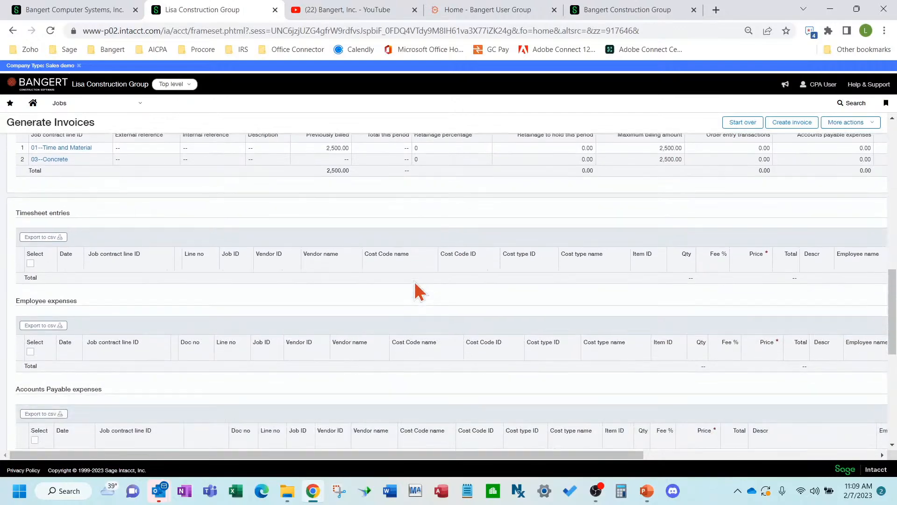
scroll(416, 289, up, 2)
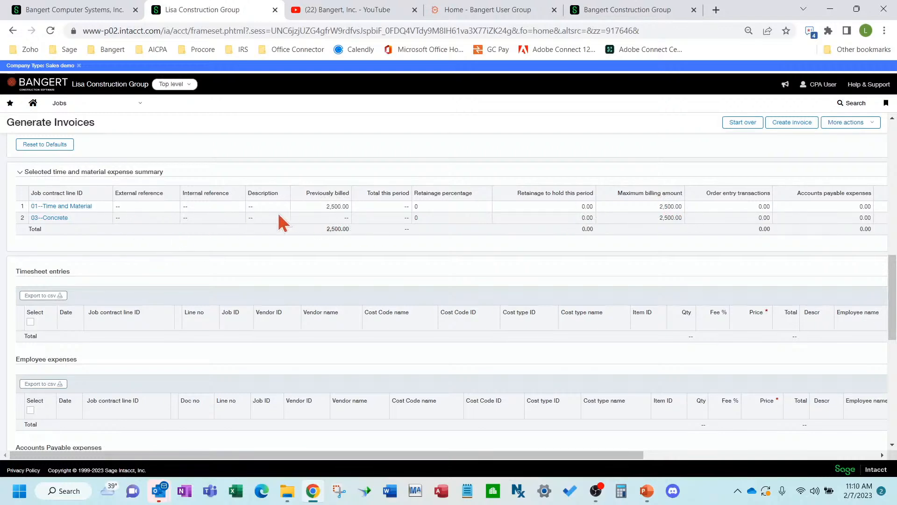
scroll(318, 224, up, 1)
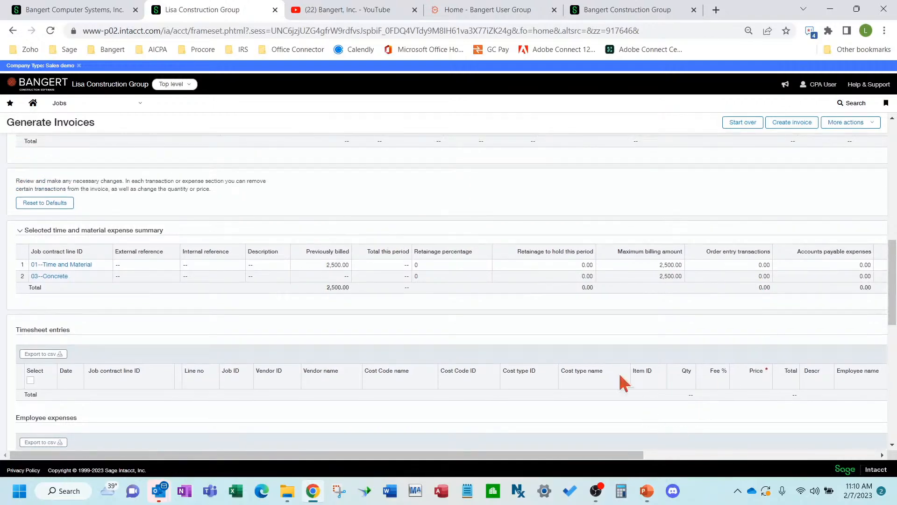
scroll(370, 281, down, 5)
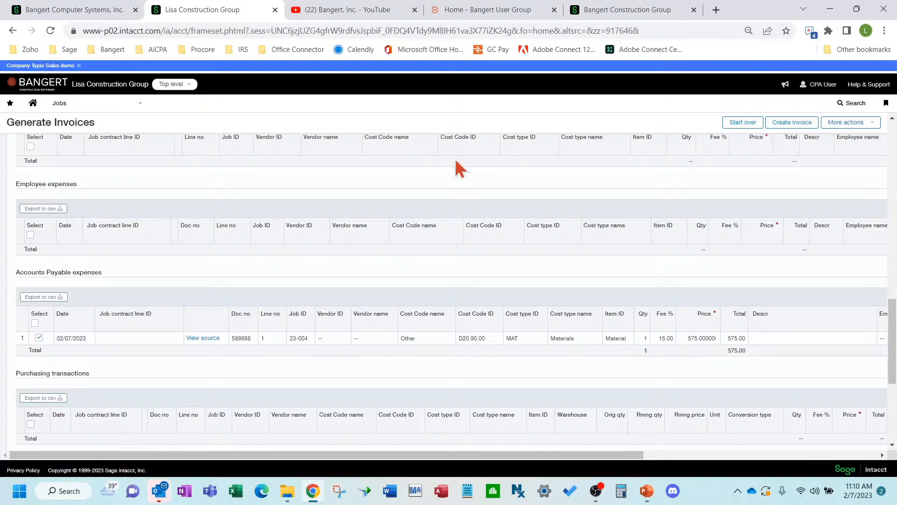
Check the Burns Restaurant job's resources and pricing in a duplicate browser tab, and return to the invoice preview
right_click(215, 15)
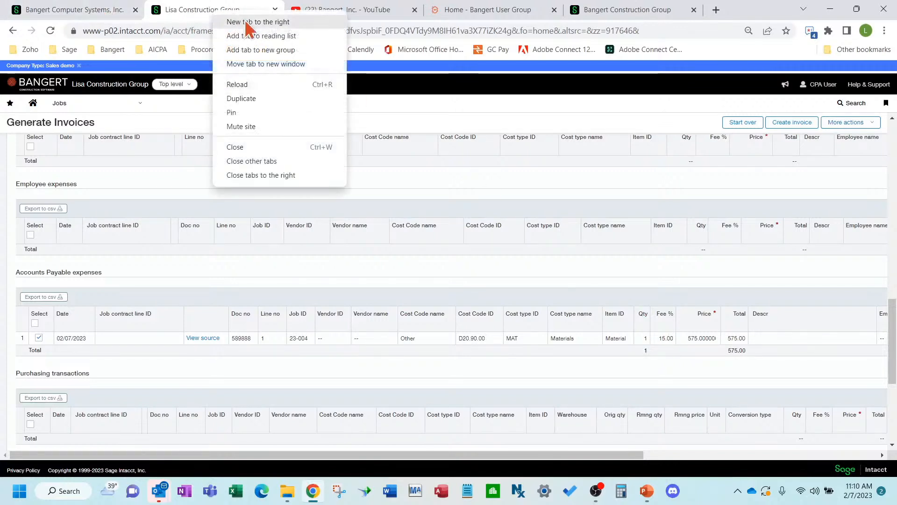
click(273, 99)
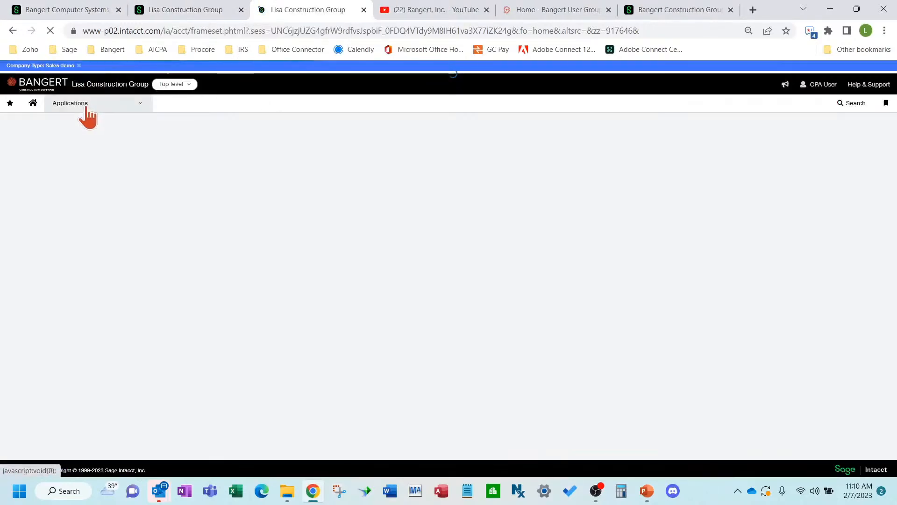
click(87, 115)
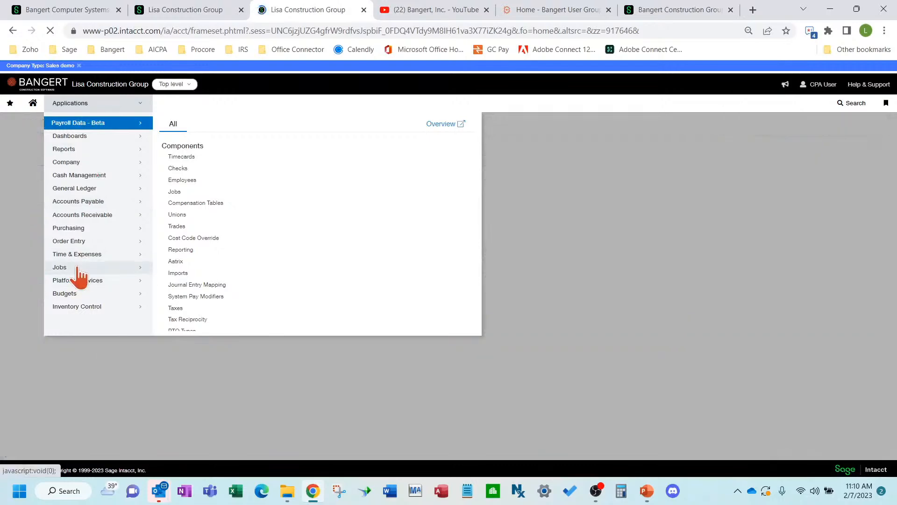
mouse_move(78, 270)
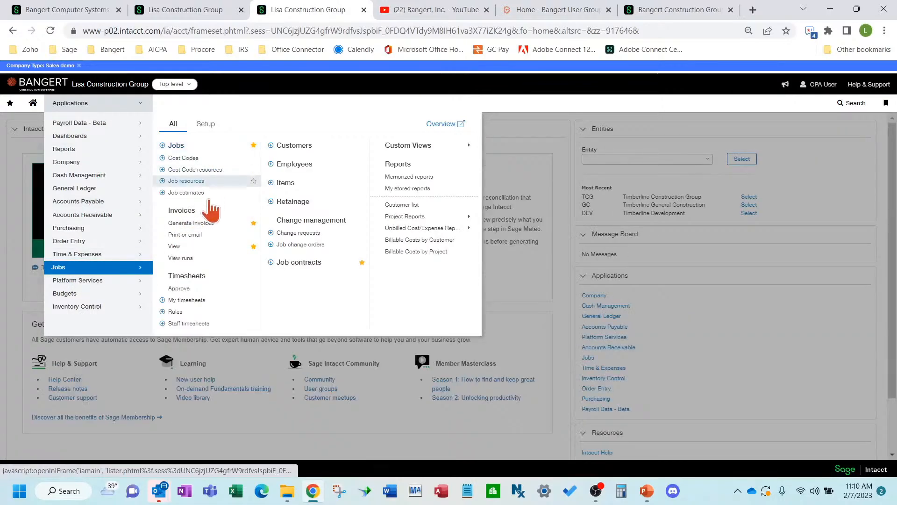
click(194, 146)
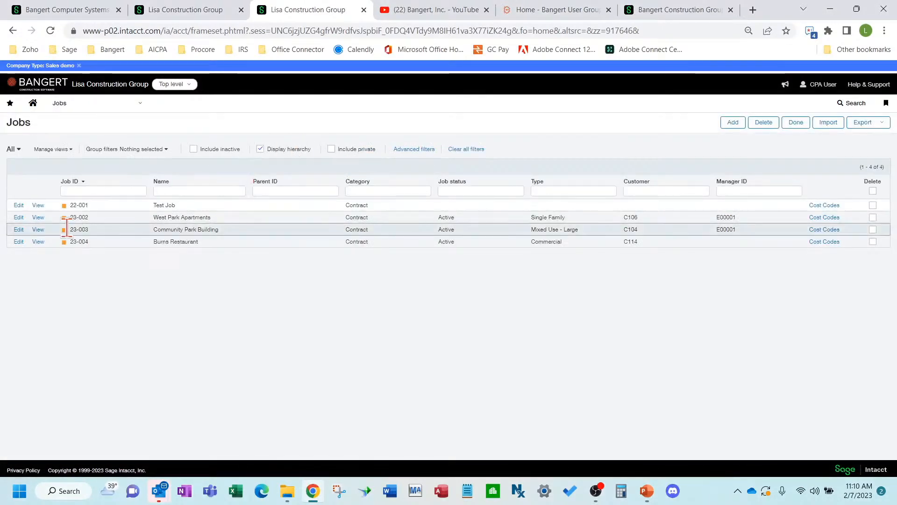
click(19, 242)
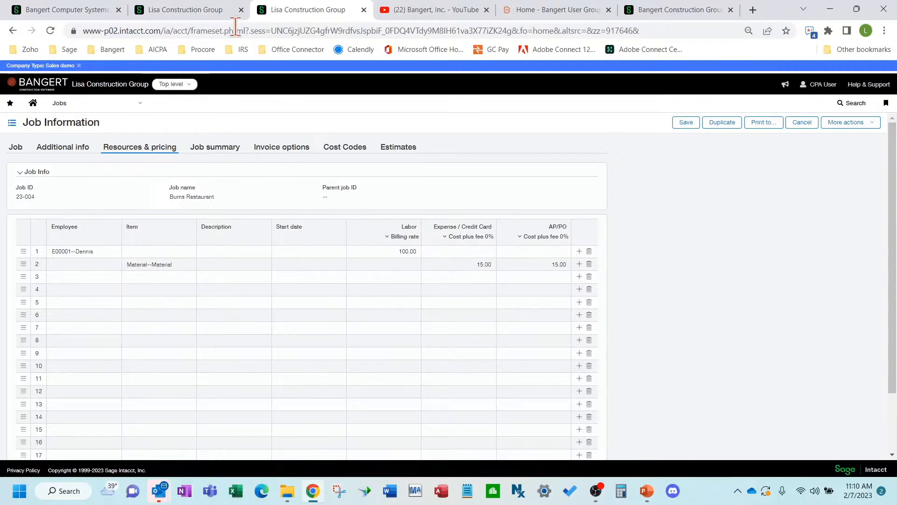
click(199, 14)
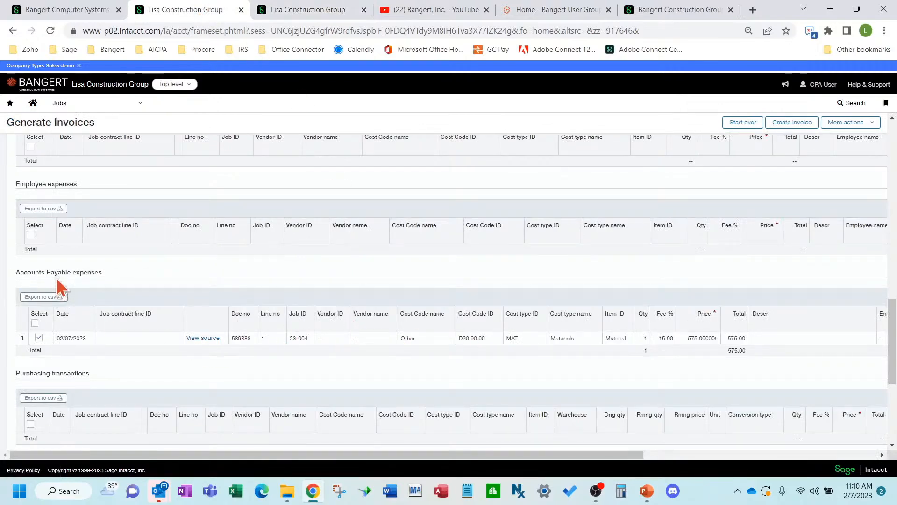
View the source bill behind the Accounts Payable expense, close it, and look over the remaining transaction sections
click(203, 338)
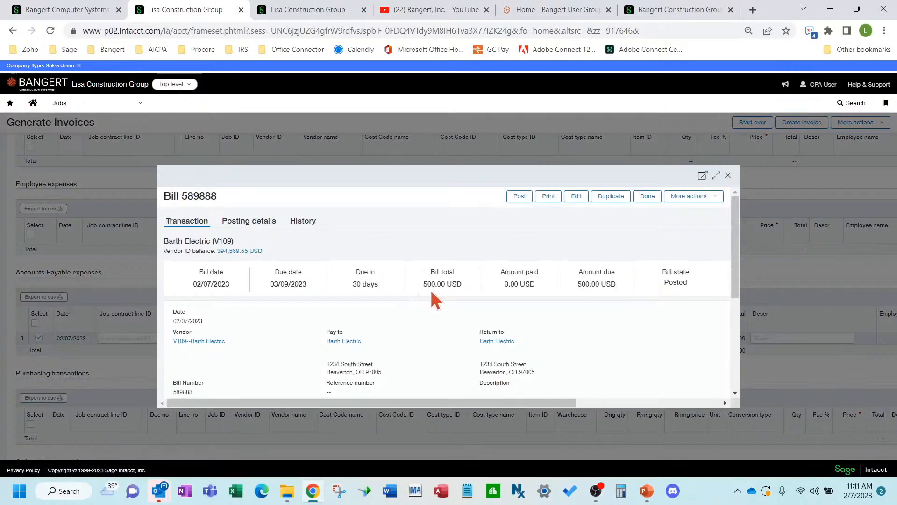
click(728, 175)
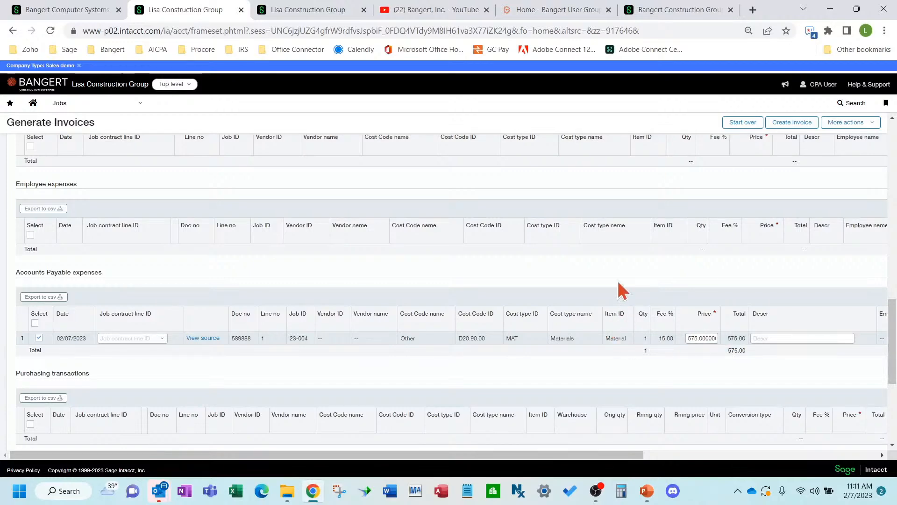
scroll(616, 282, down, 3)
scroll(621, 290, up, 3)
Set the Accounts Payable material expense's price to 650.00 and check it against the time and material summary
click(689, 338)
text(650.)
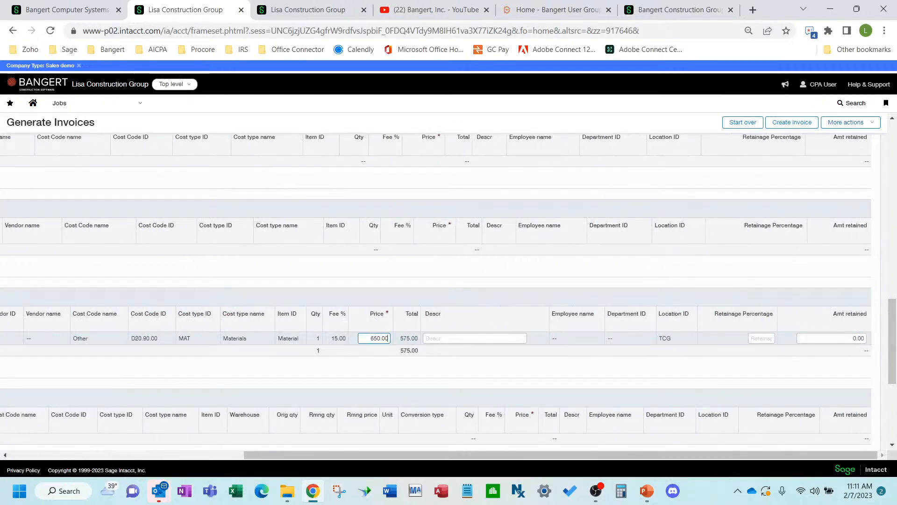
click(445, 339)
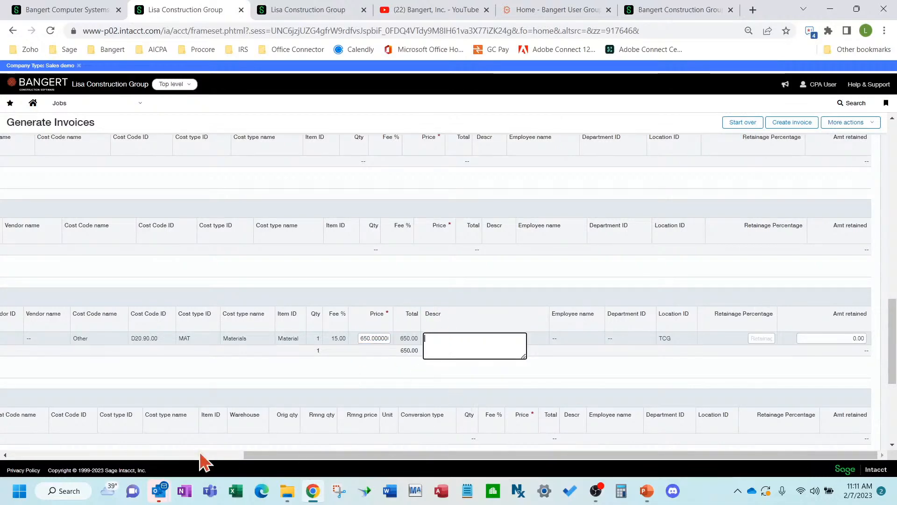
click(152, 454)
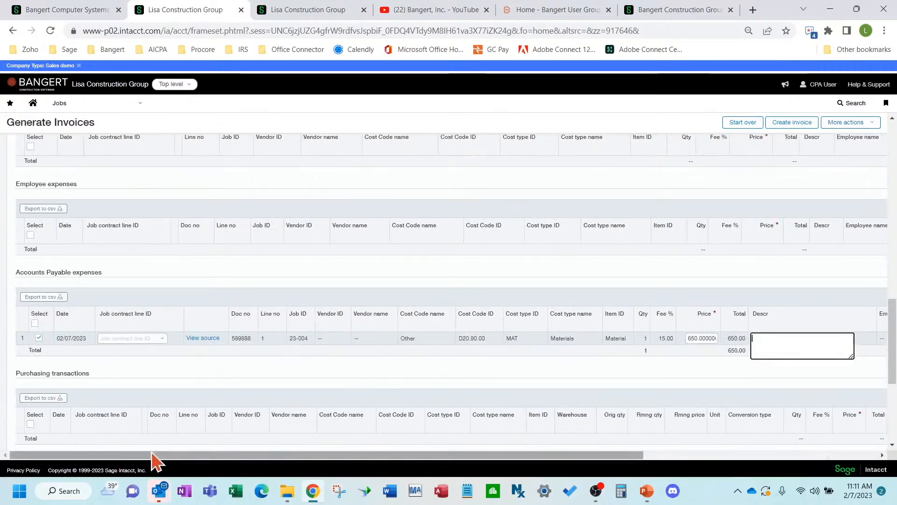
click(703, 339)
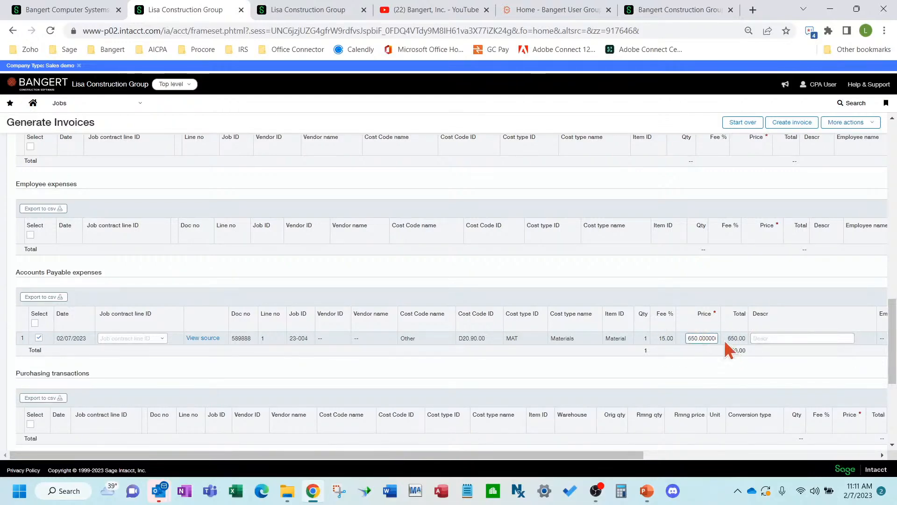
scroll(721, 348, up, 4)
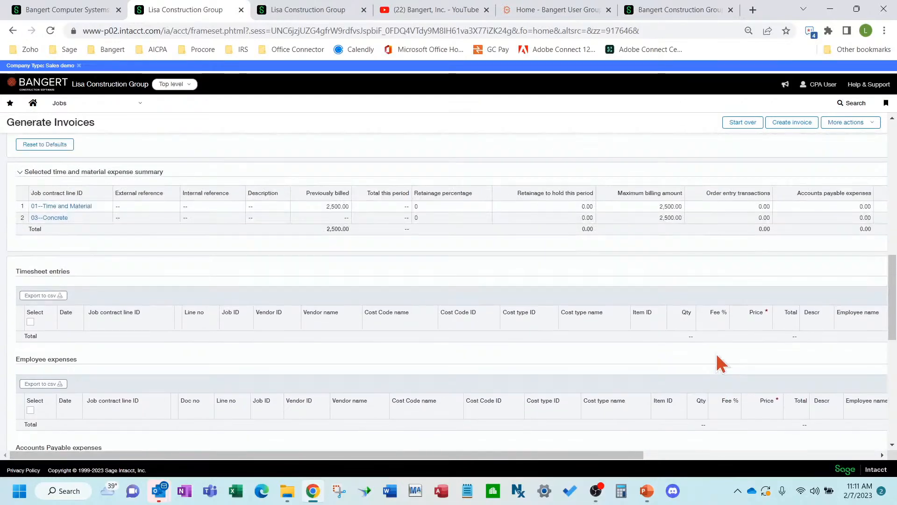
scroll(716, 356, down, 4)
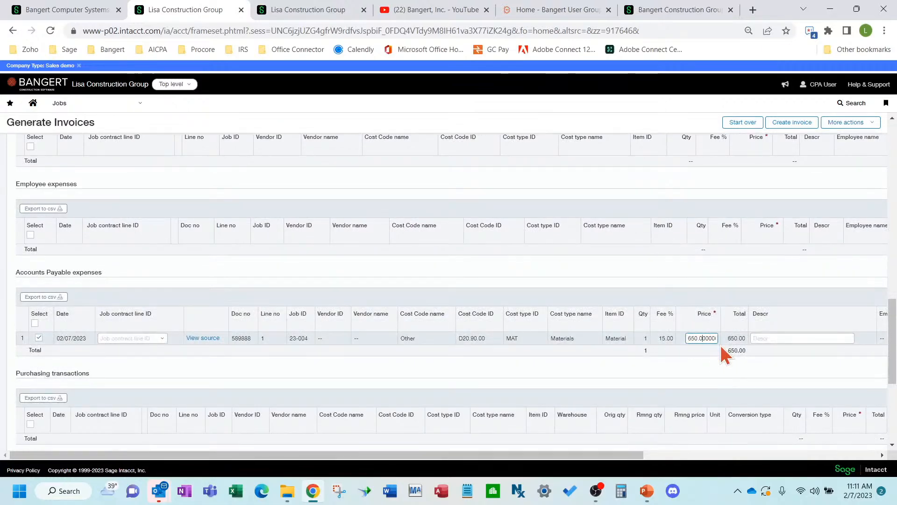
Try to create the Burns Restaurant invoice, and go back to its Accounts Payable expense row
click(787, 124)
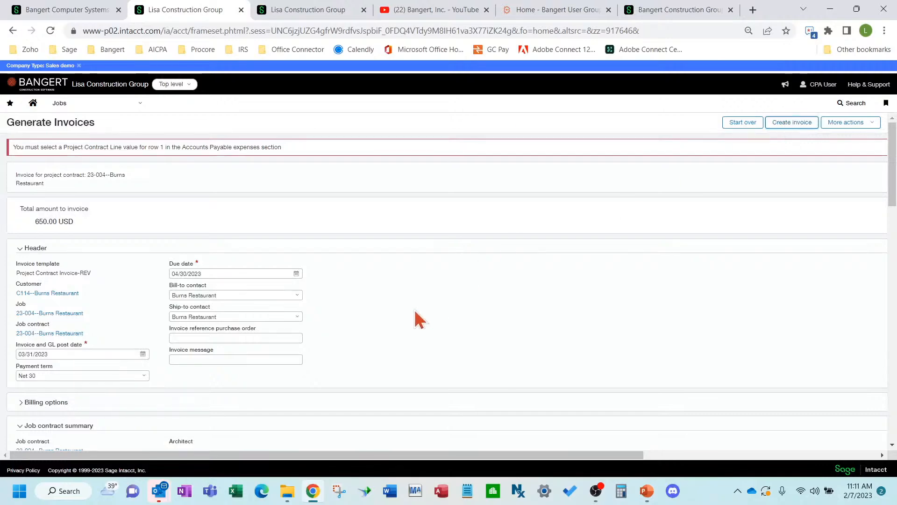
scroll(373, 319, down, 12)
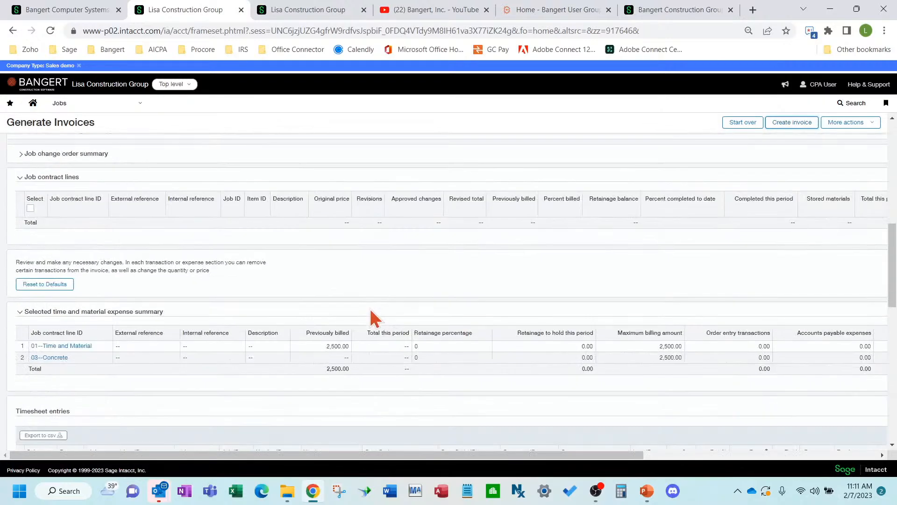
scroll(399, 319, down, 6)
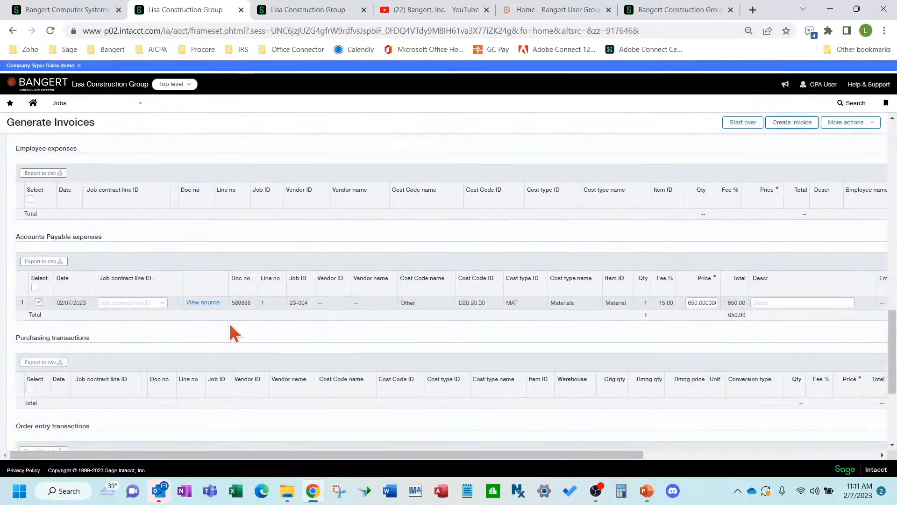
Assign the Accounts Payable expense to contract line 01--Time and Material and create the Burns Restaurant invoice
click(161, 303)
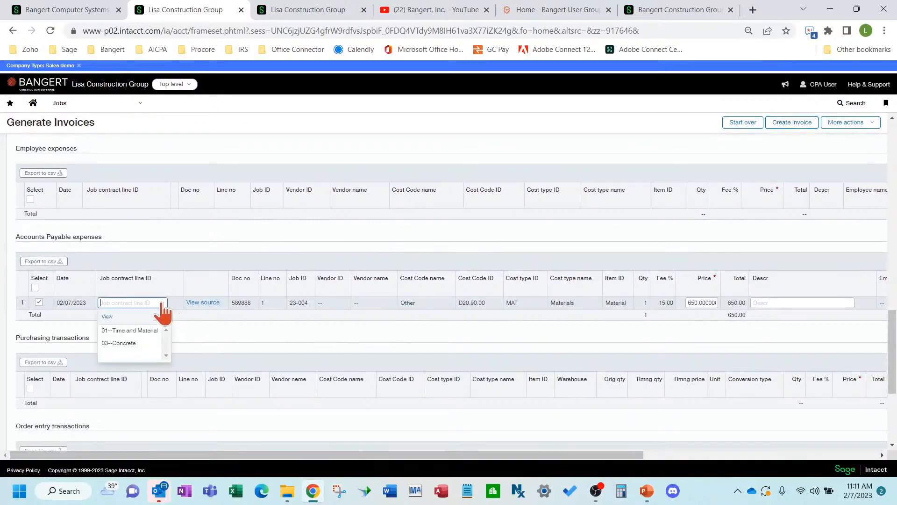
click(140, 331)
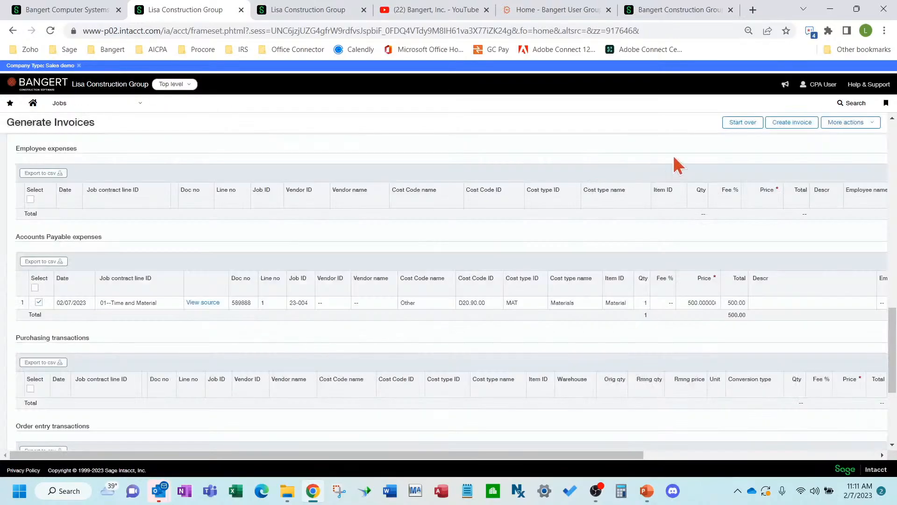
click(801, 125)
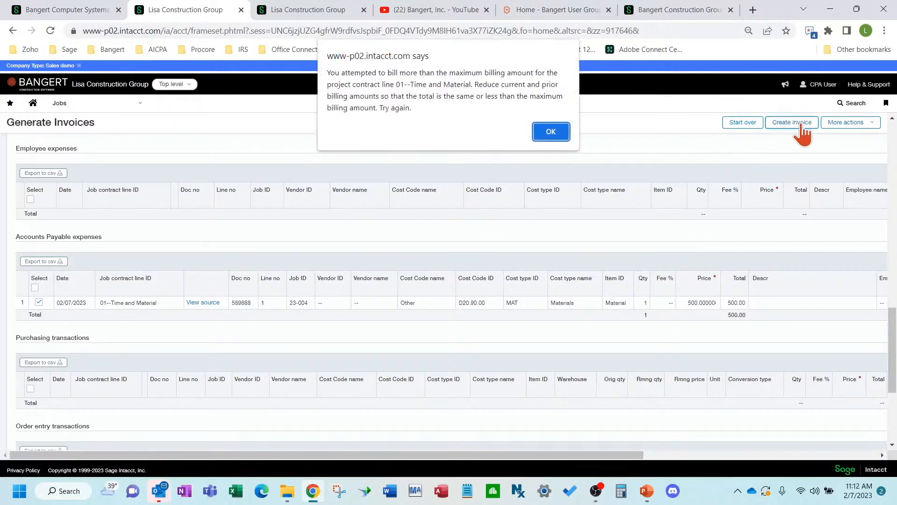
click(551, 133)
click(784, 123)
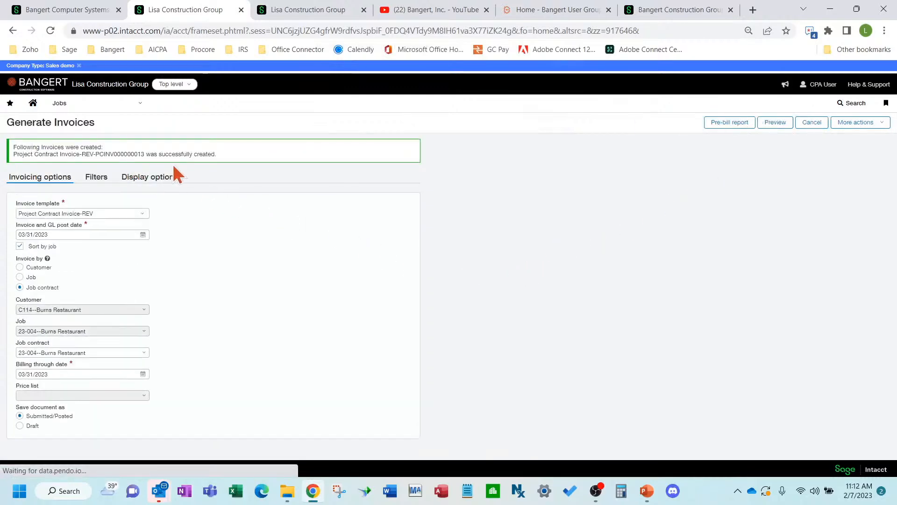
Leave invoice generation and view the list of job invoices, including the Burns Restaurant entry
click(70, 106)
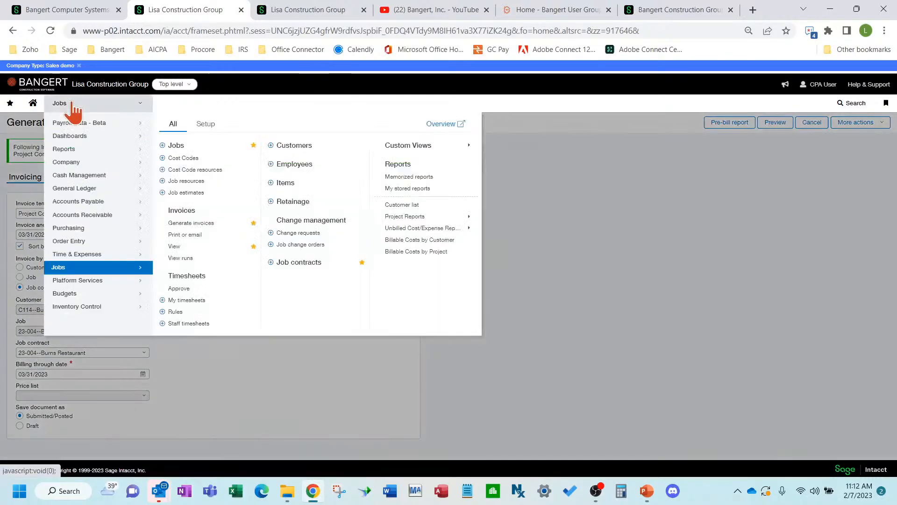
click(195, 246)
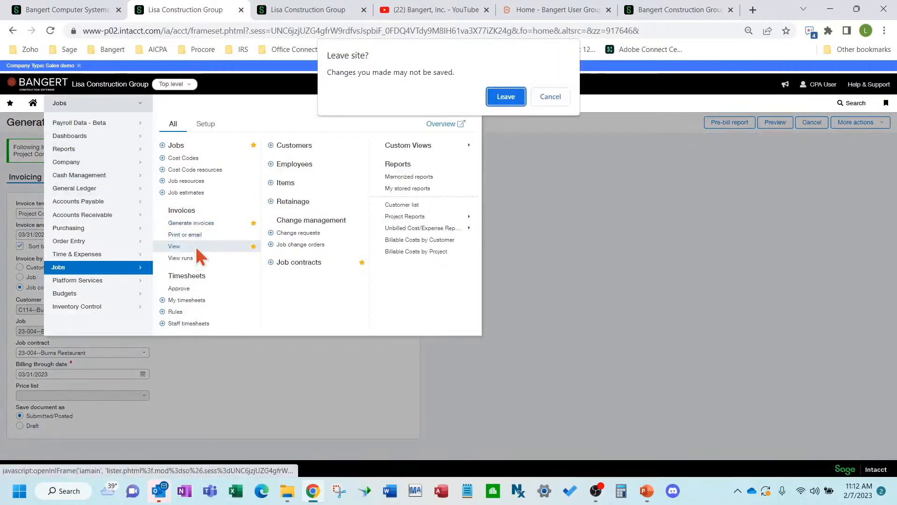
click(499, 99)
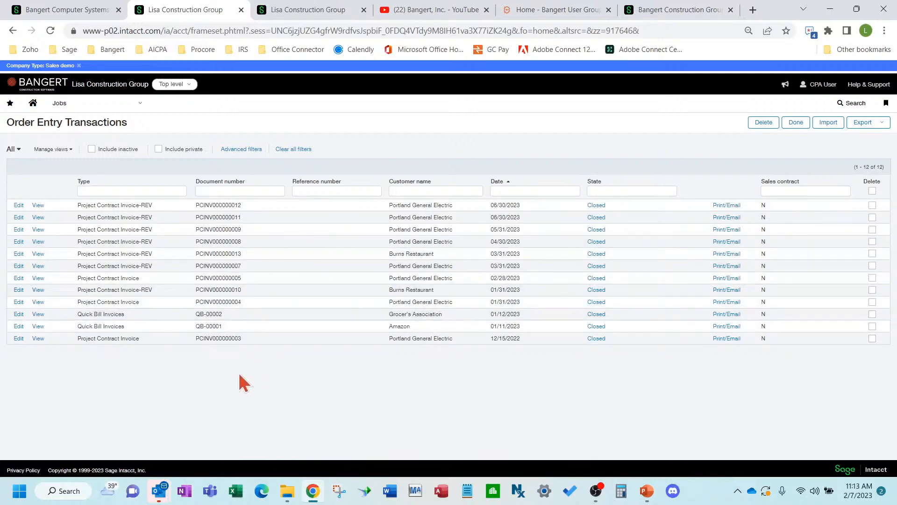
click(89, 104)
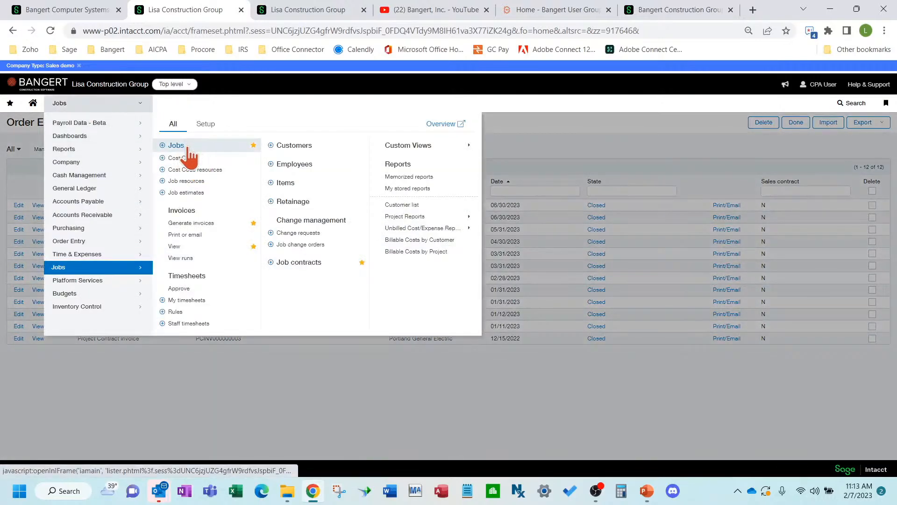
click(338, 393)
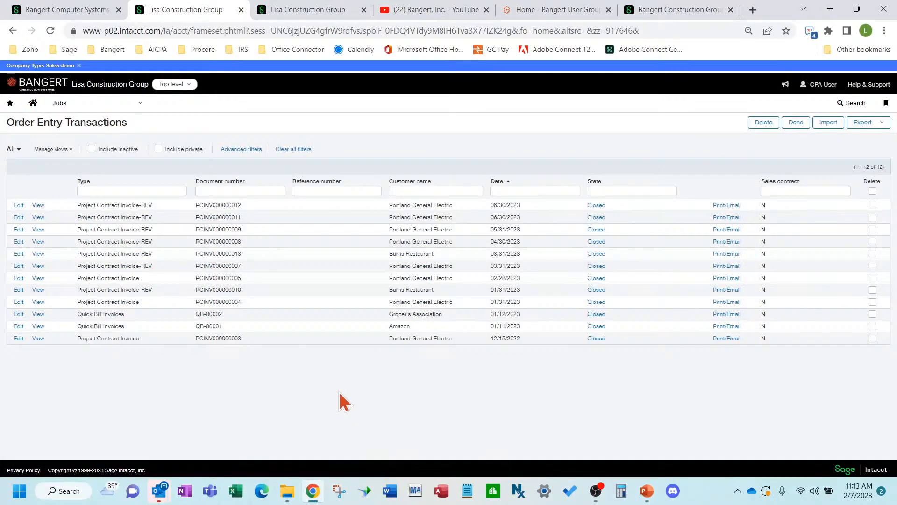
Start a new Accounts Receivable payment and choose C104--Portland General Electric as the customer
click(84, 106)
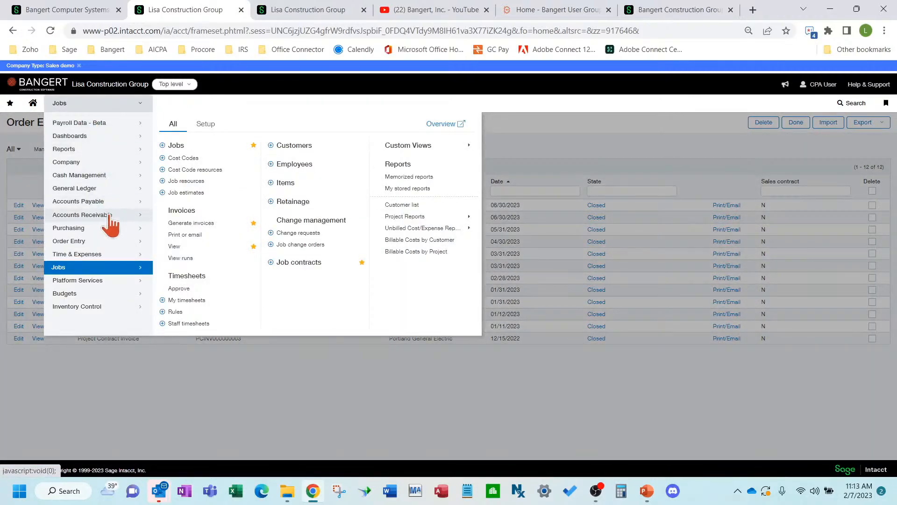
mouse_move(110, 223)
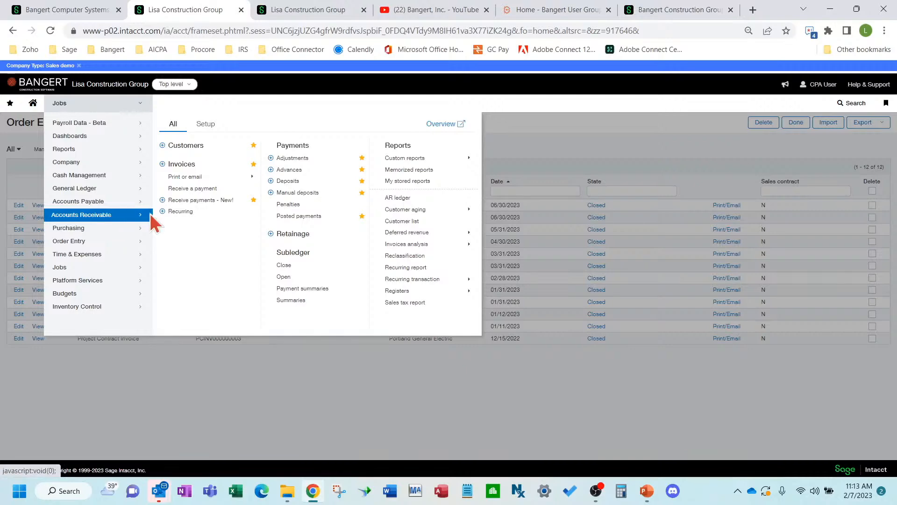
click(215, 199)
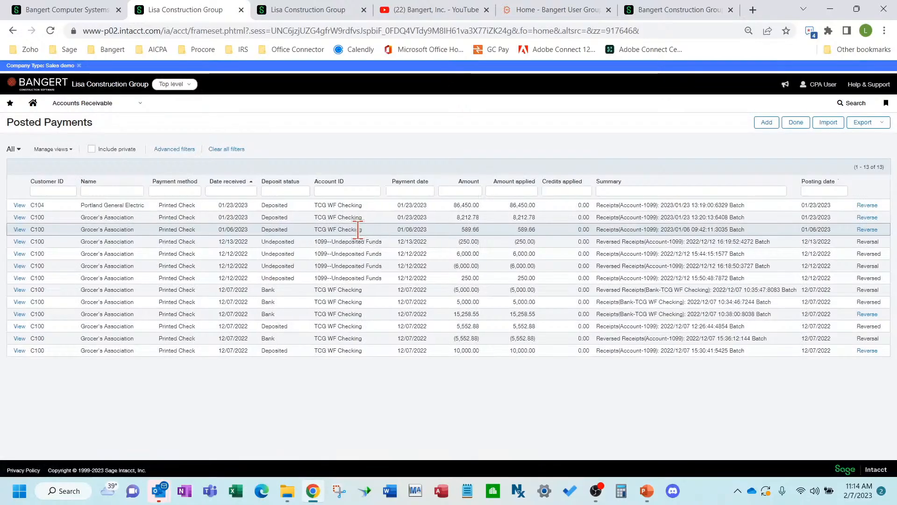
click(765, 123)
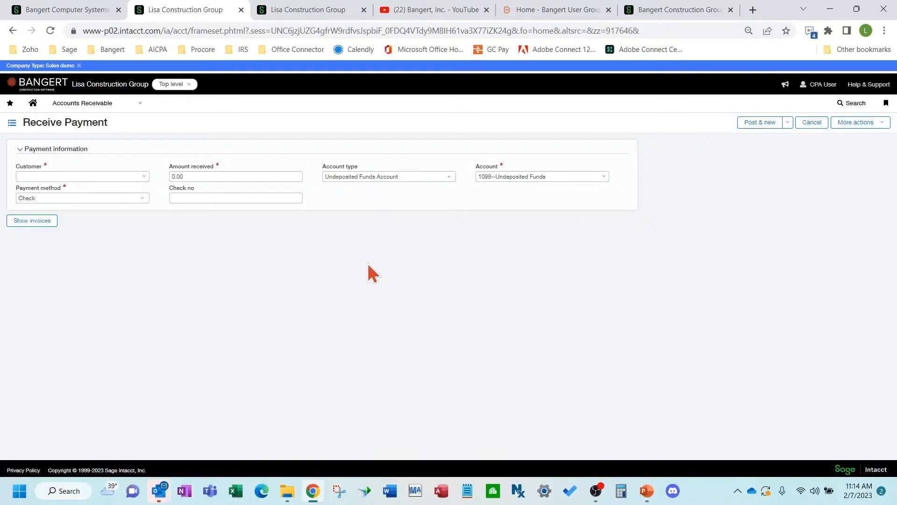
click(146, 177)
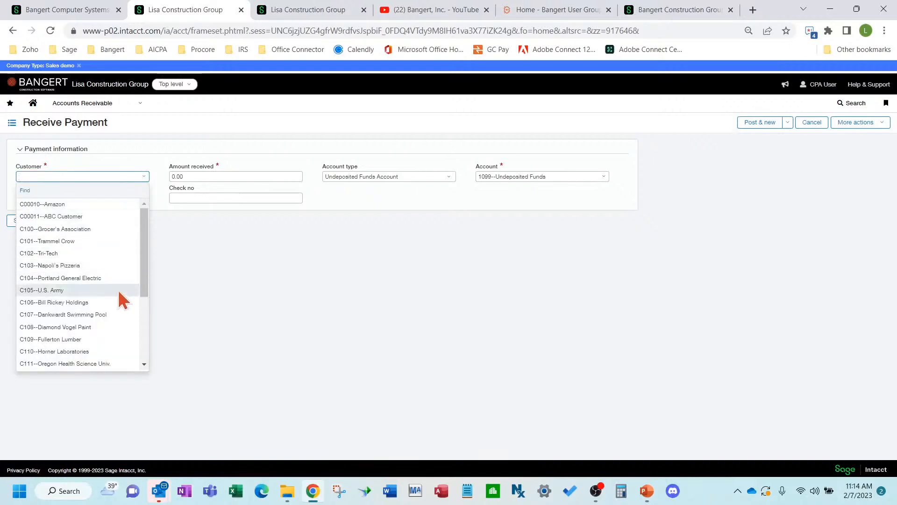
scroll(117, 288, down, 2)
scroll(118, 296, down, 2)
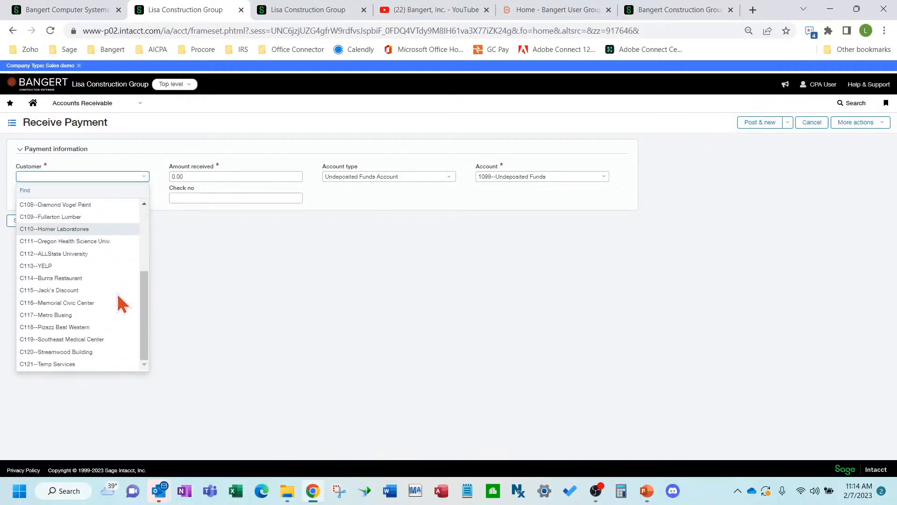
scroll(118, 294, up, 4)
click(114, 277)
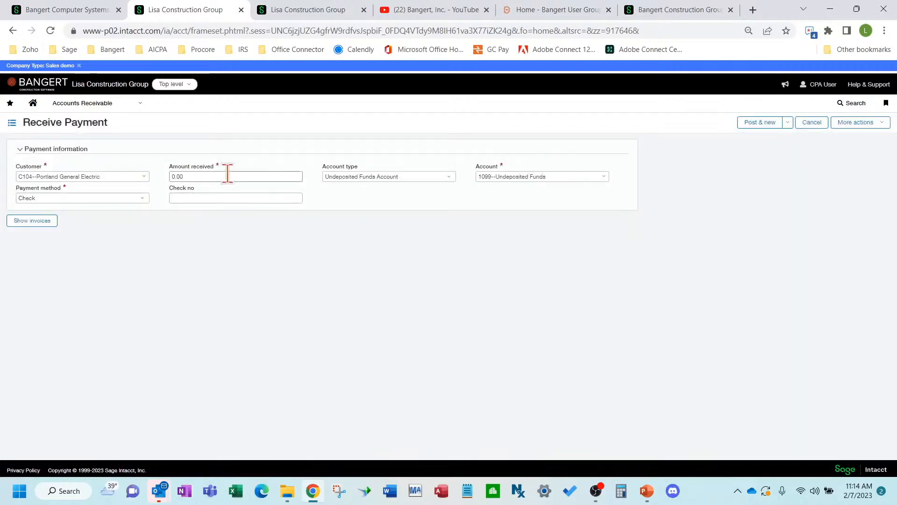
Set the amount received to 1,000.00 and the check number to 9896
click(232, 177)
drag(232, 177, 140, 174)
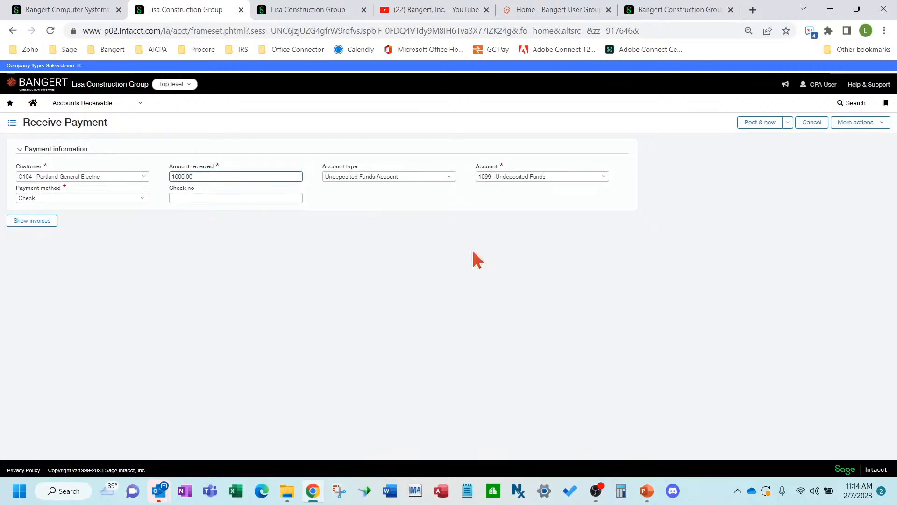
click(246, 196)
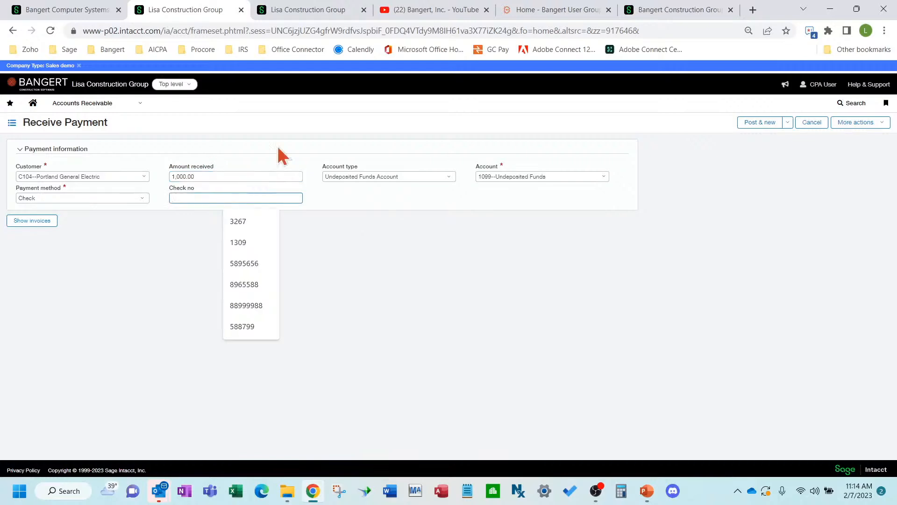
click(414, 209)
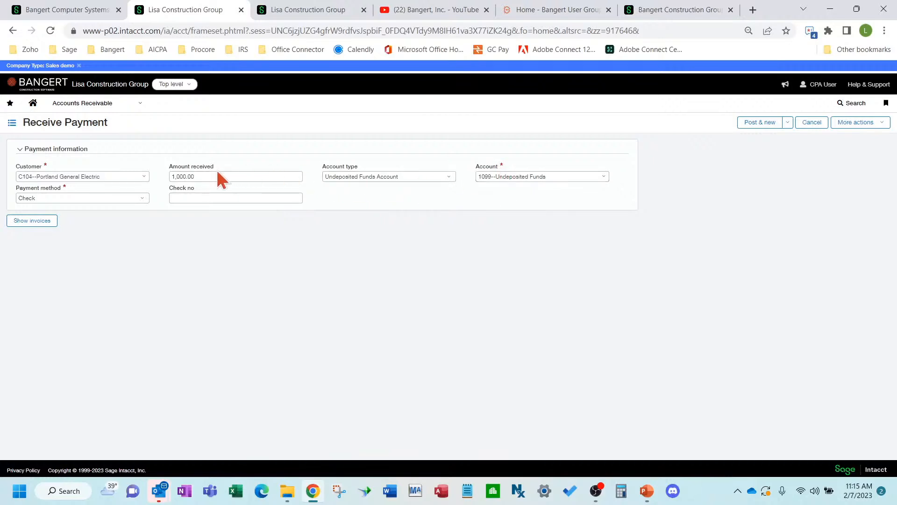
click(205, 179)
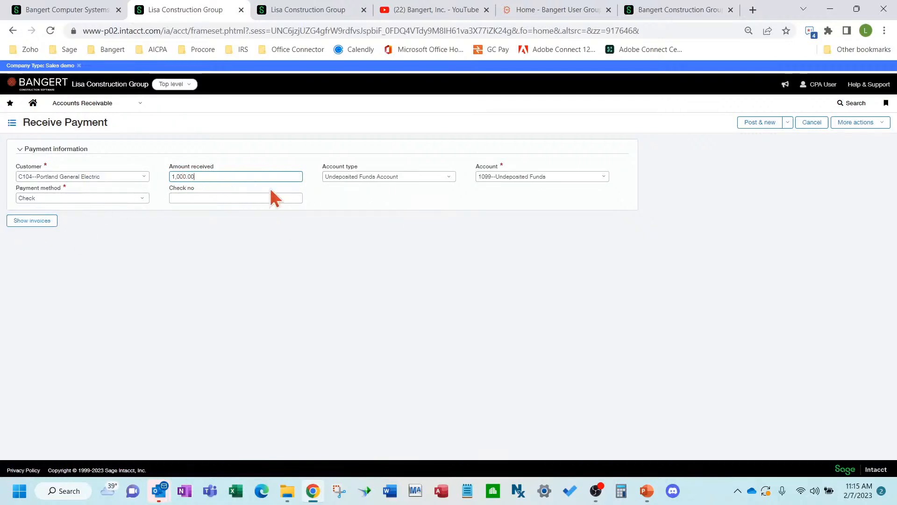
click(212, 198)
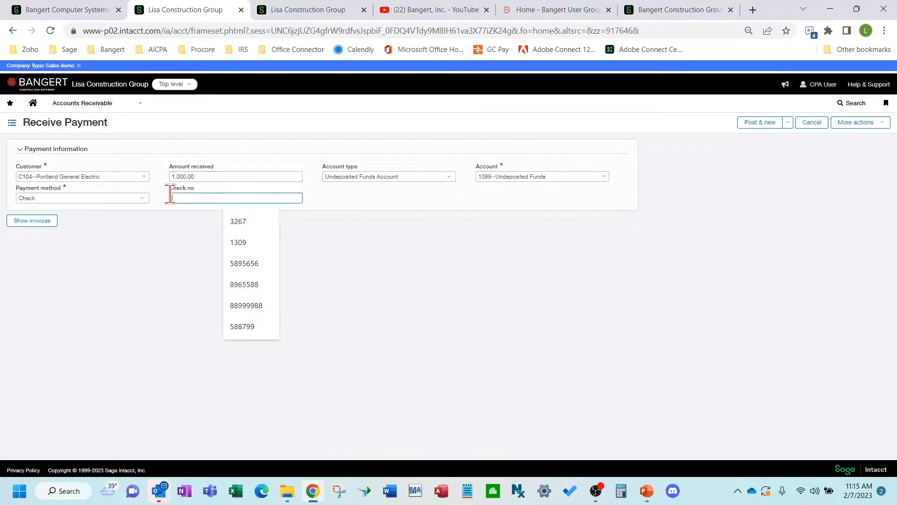
text(9896)
click(169, 287)
Apply the payment to open invoice PCINV000000004 and post it without starting another payment
click(36, 224)
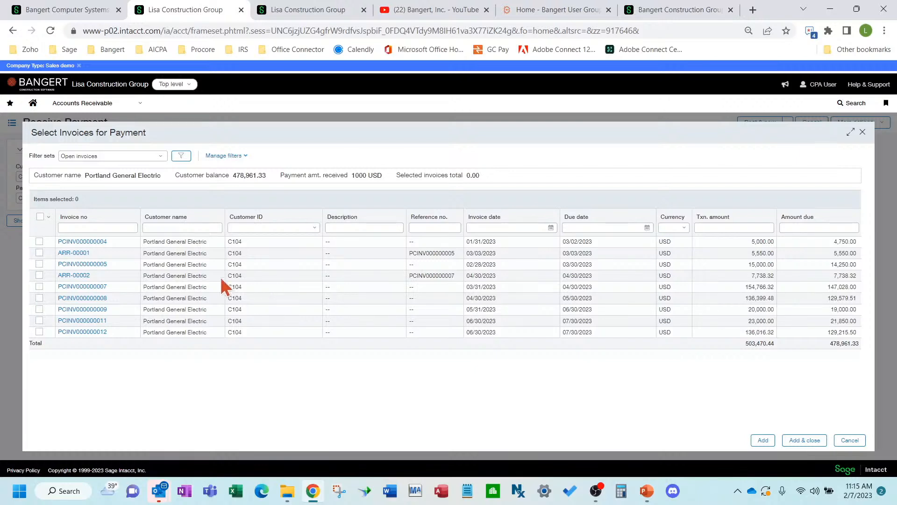
click(39, 242)
click(796, 441)
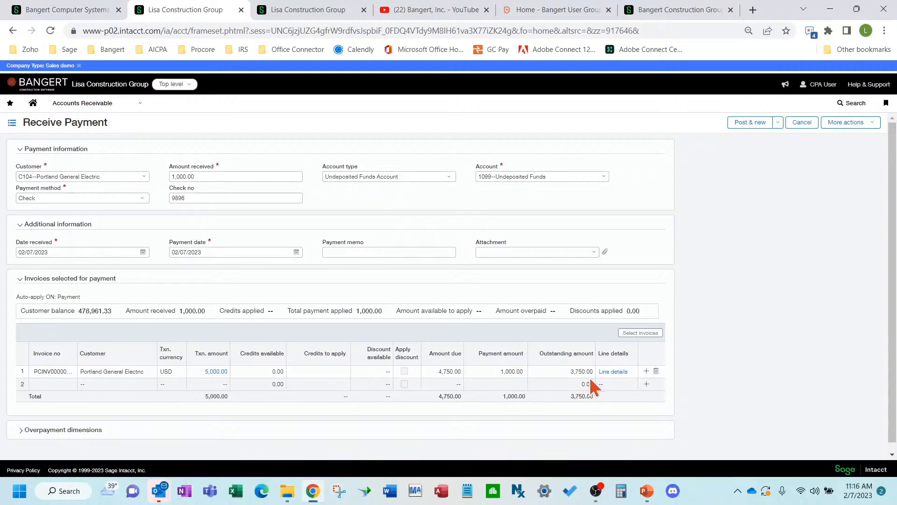
click(777, 122)
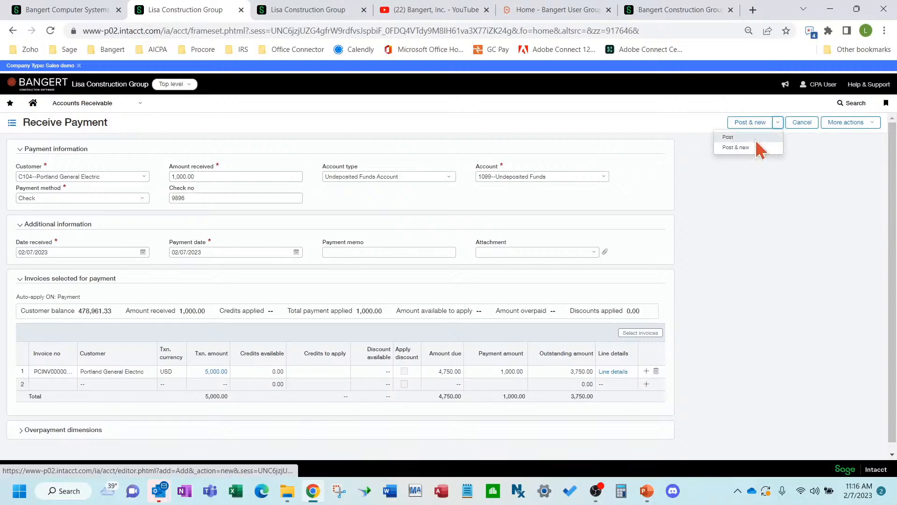
click(755, 139)
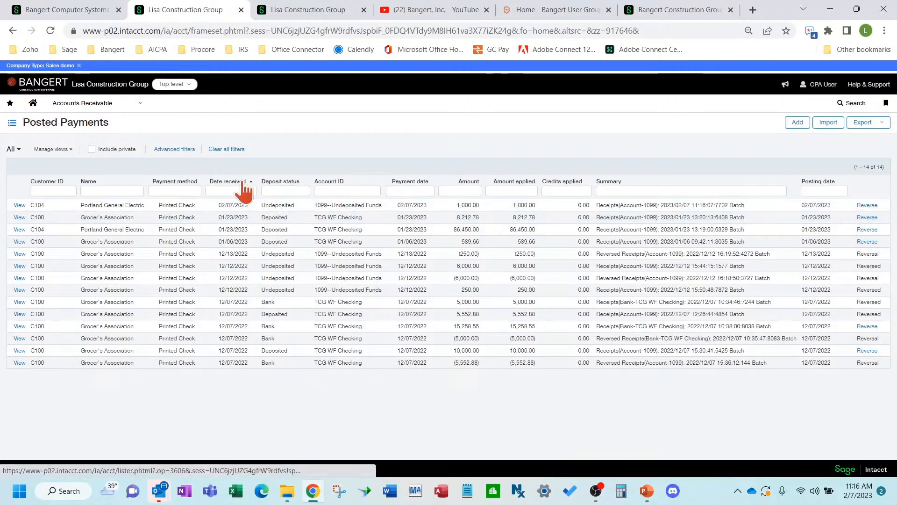
Start a new deposit to the TCG WF Checking--Wells Fargo account and load its undeposited payments
click(105, 112)
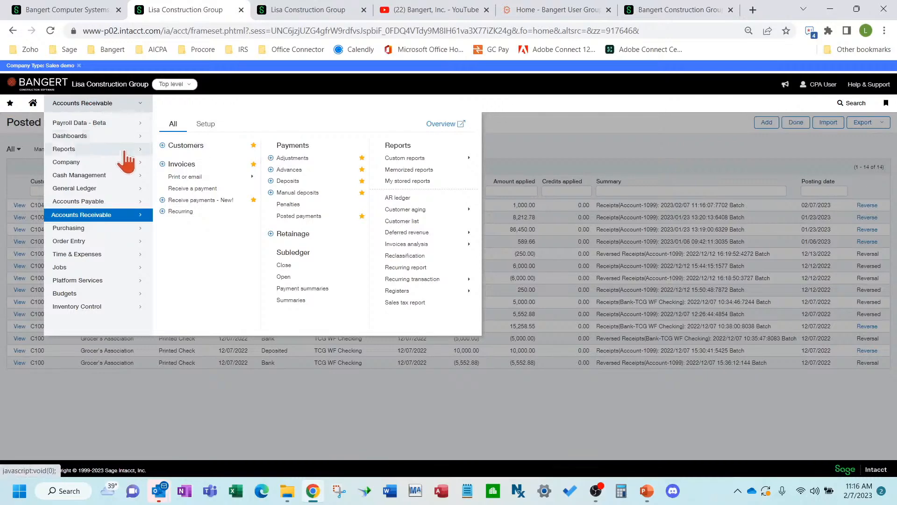
click(314, 182)
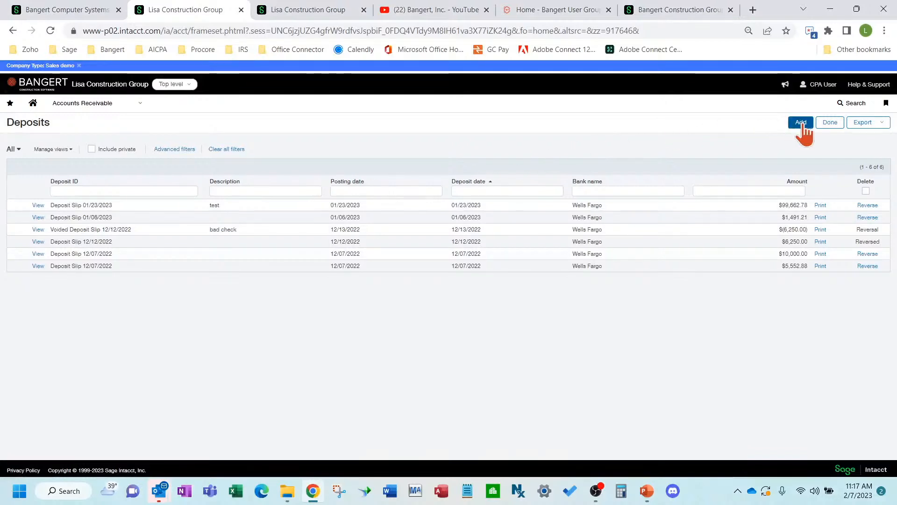
click(801, 123)
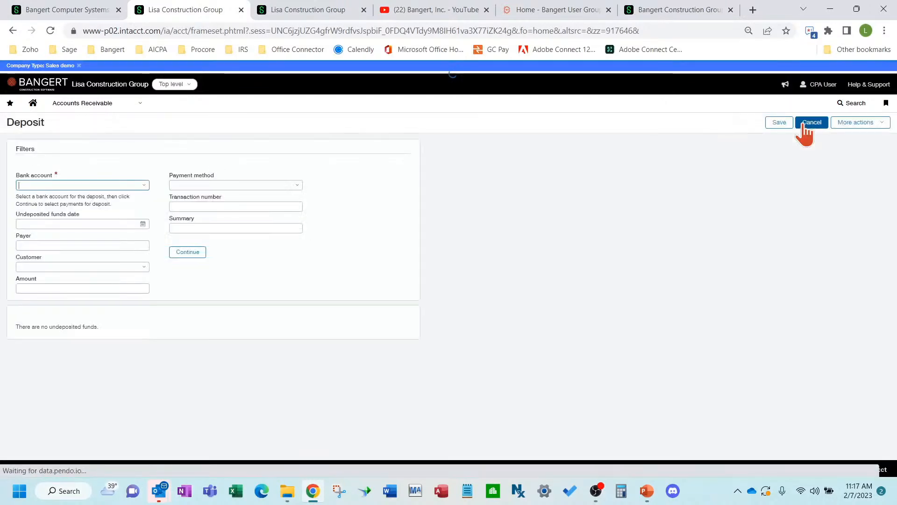
click(142, 185)
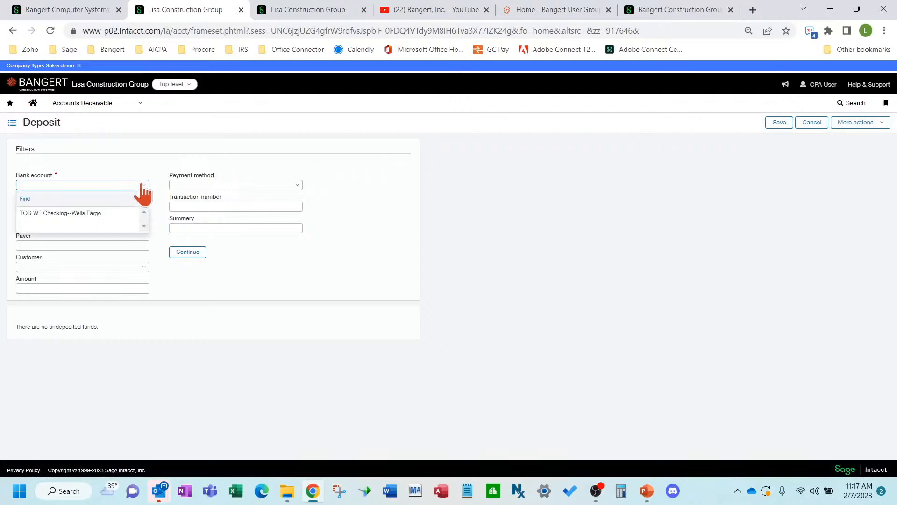
click(98, 214)
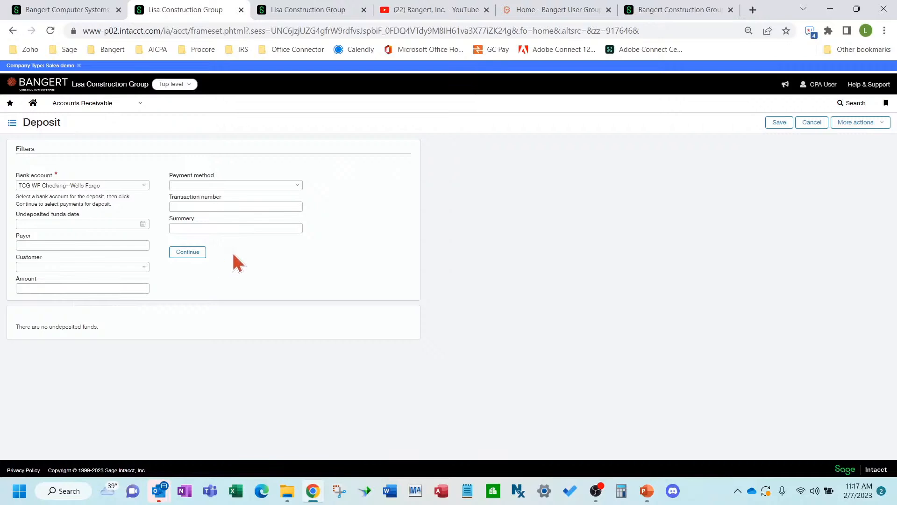
click(192, 254)
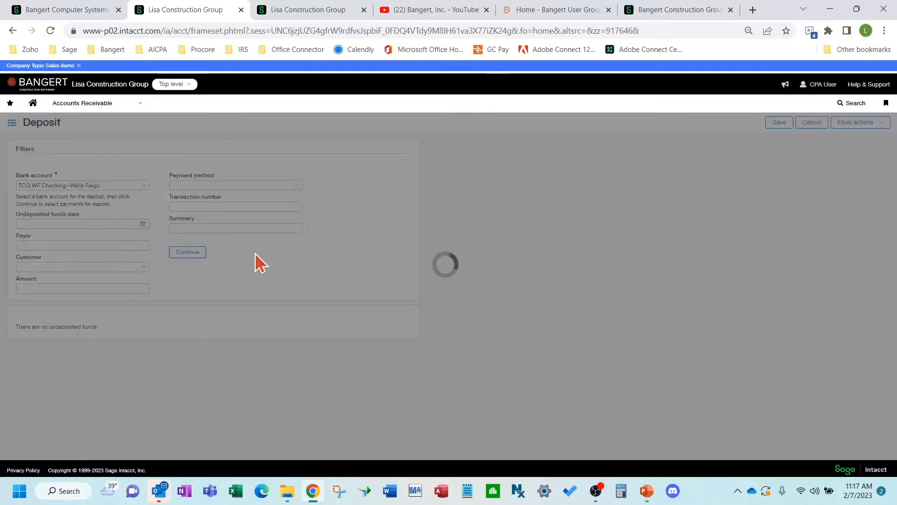
Include the 1,000.00 Portland General Electric check in the deposit and save it
scroll(192, 341, down, 2)
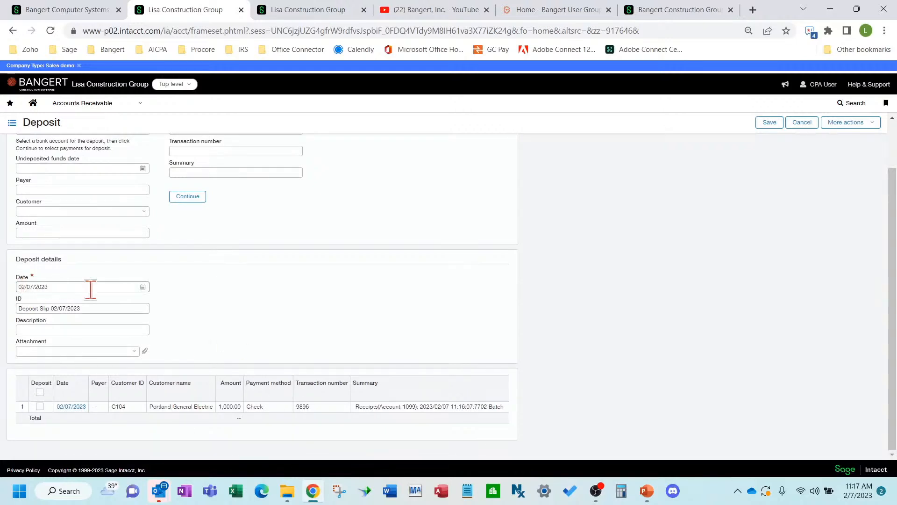
click(40, 407)
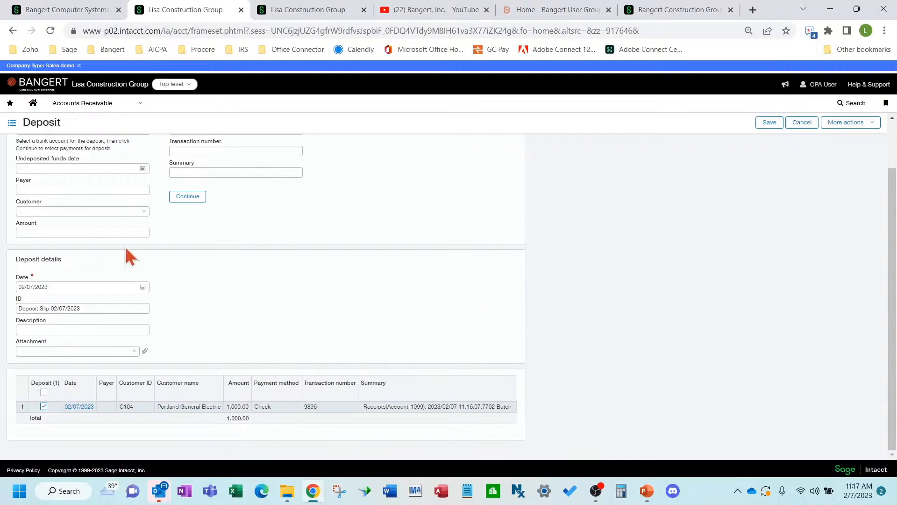
click(769, 123)
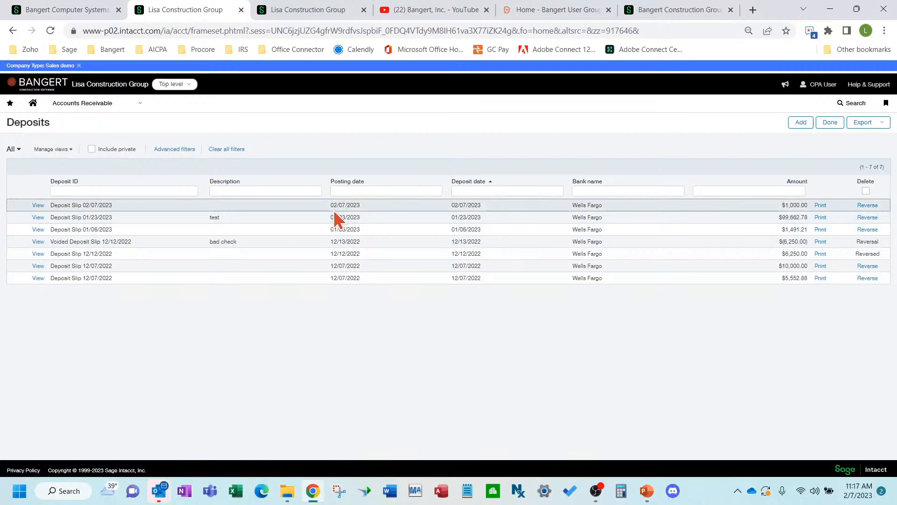
Run the Bank Register report in Cash Management to view the checking account's deposit activity
click(82, 110)
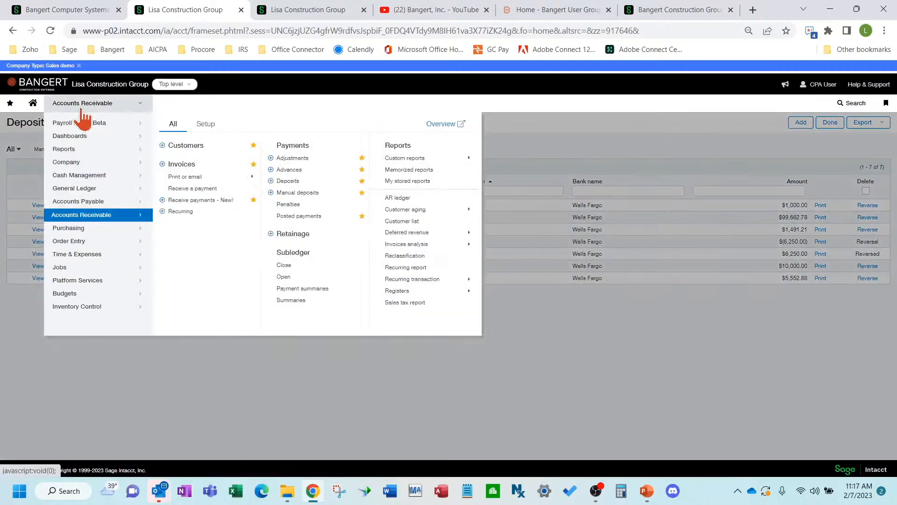
mouse_move(94, 178)
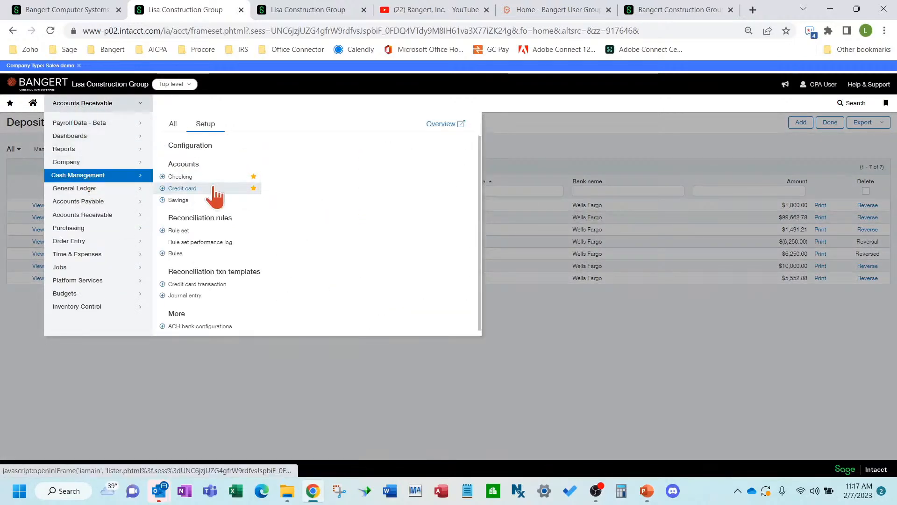
click(172, 125)
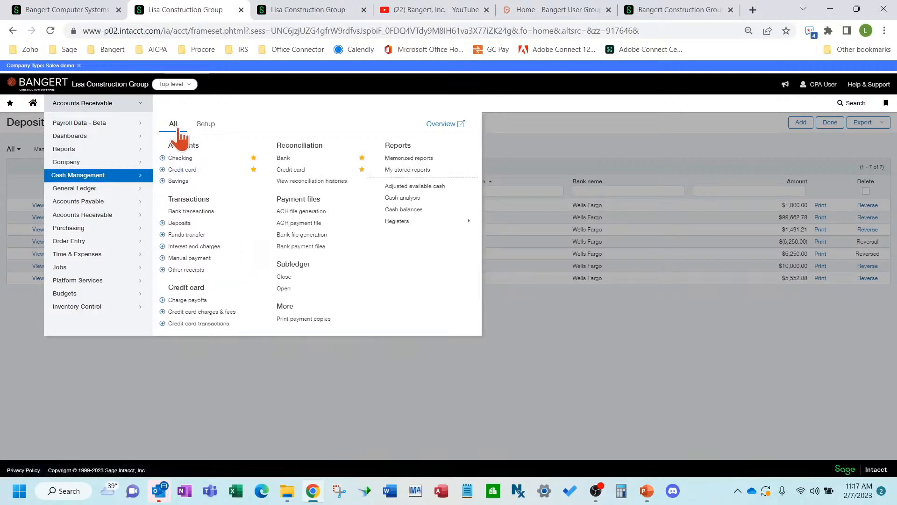
mouse_move(428, 224)
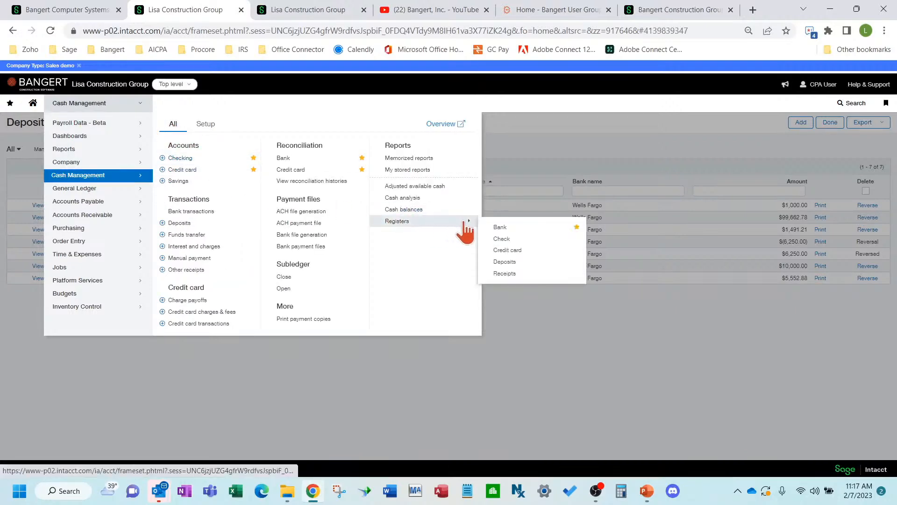
click(513, 228)
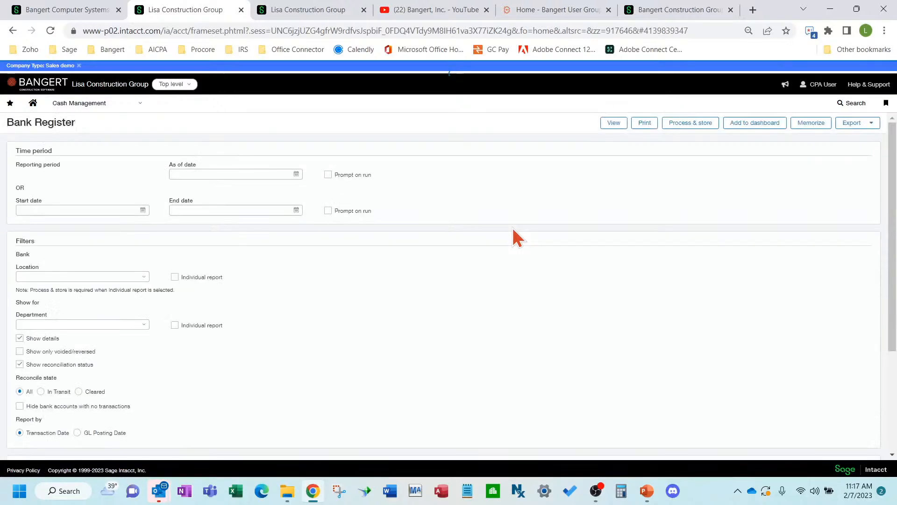
click(614, 123)
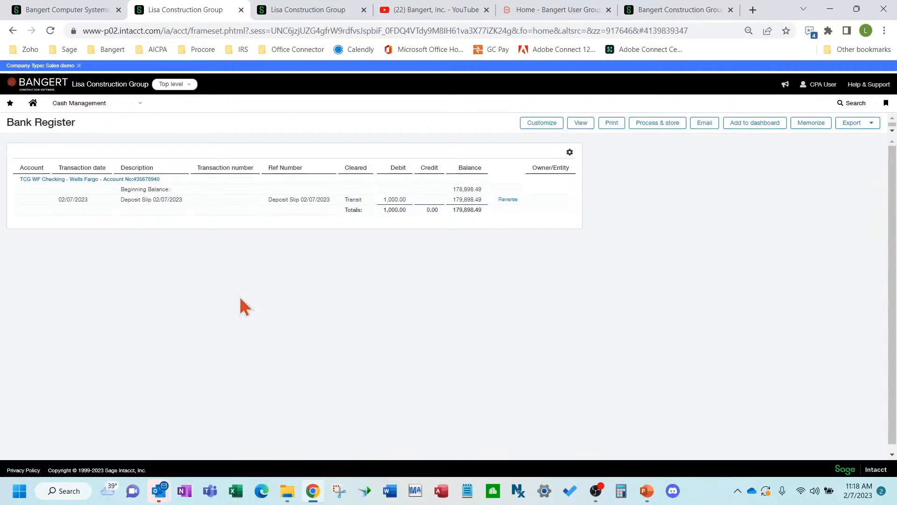
Run the Project Progress Billings report in Jobs without any customer or project filters
click(94, 106)
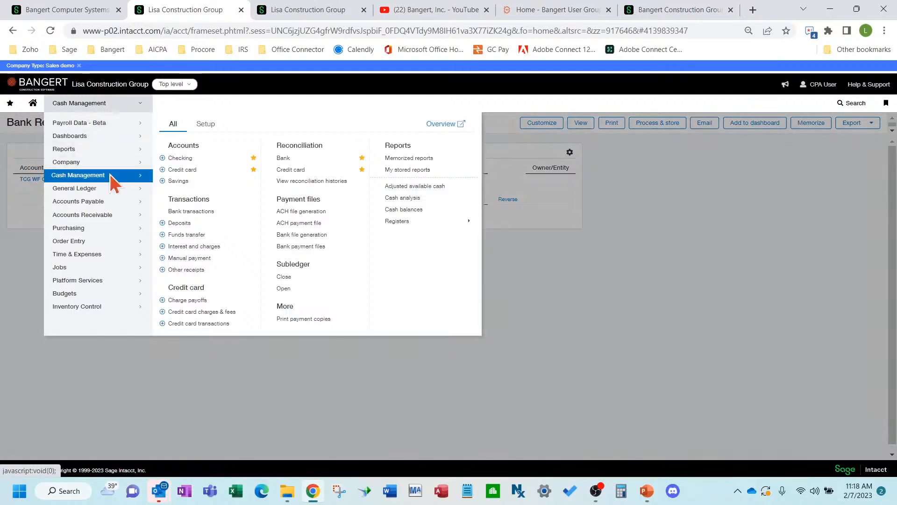
mouse_move(110, 272)
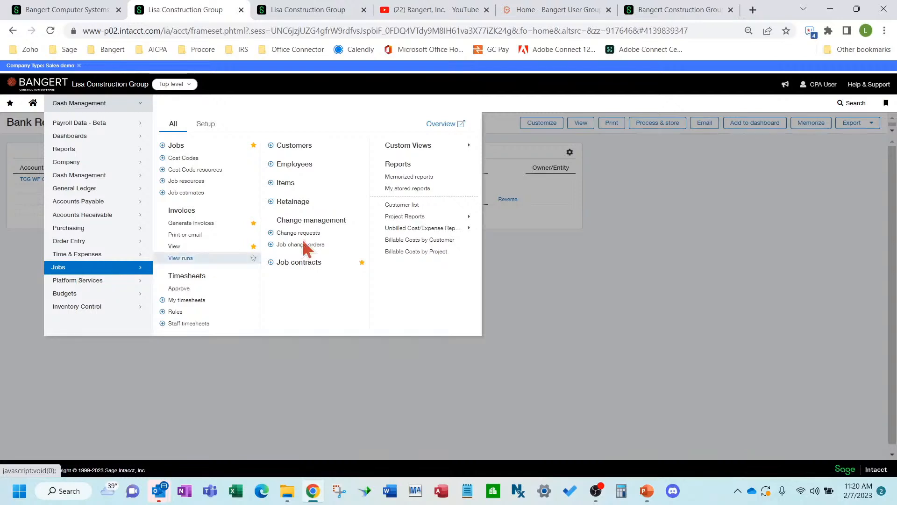
mouse_move(449, 220)
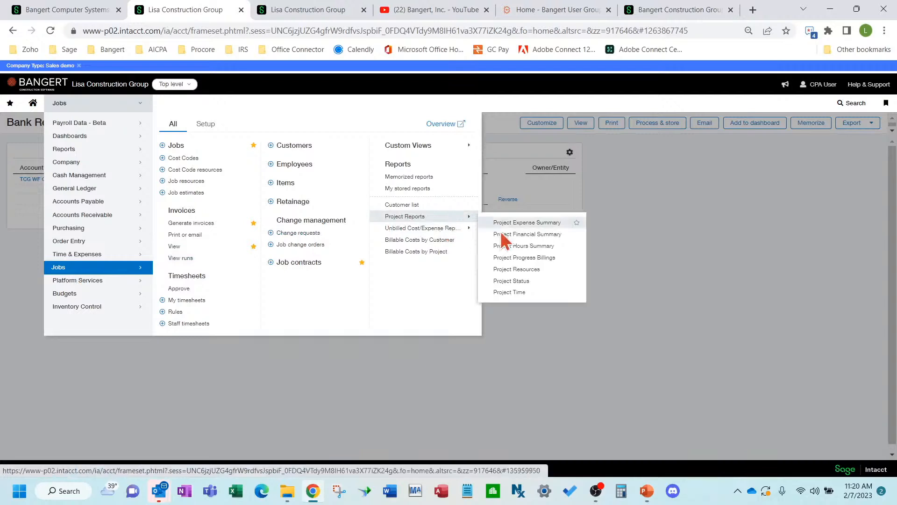
click(545, 258)
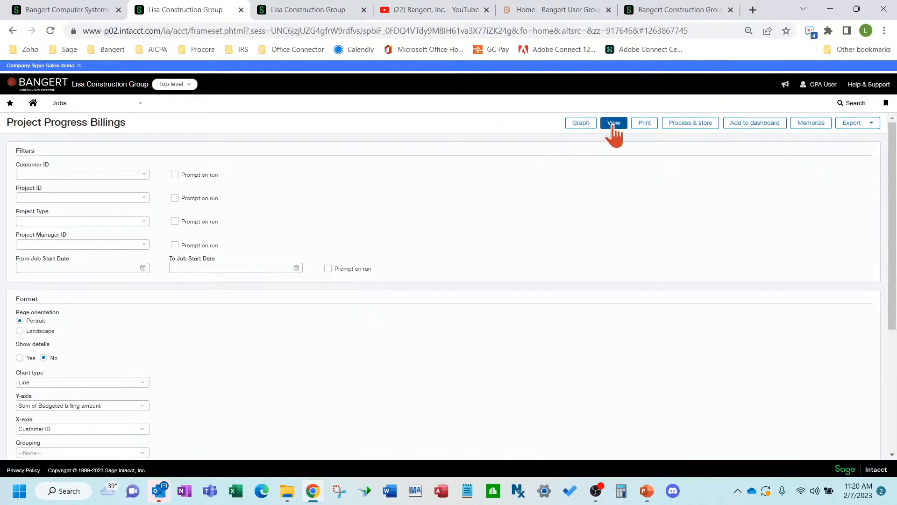
click(613, 123)
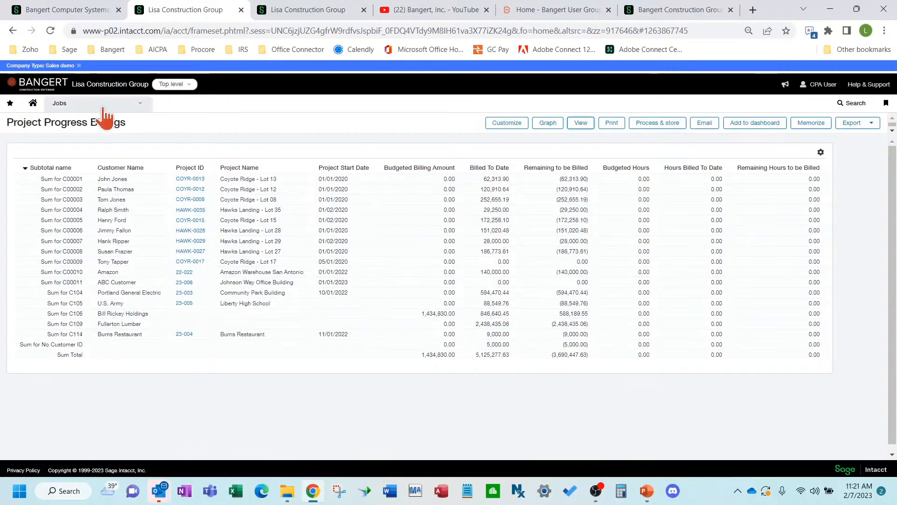
Run the AR Aging By Job custom report in Accounts Receivable and review it through the grand total
click(89, 108)
mouse_move(113, 216)
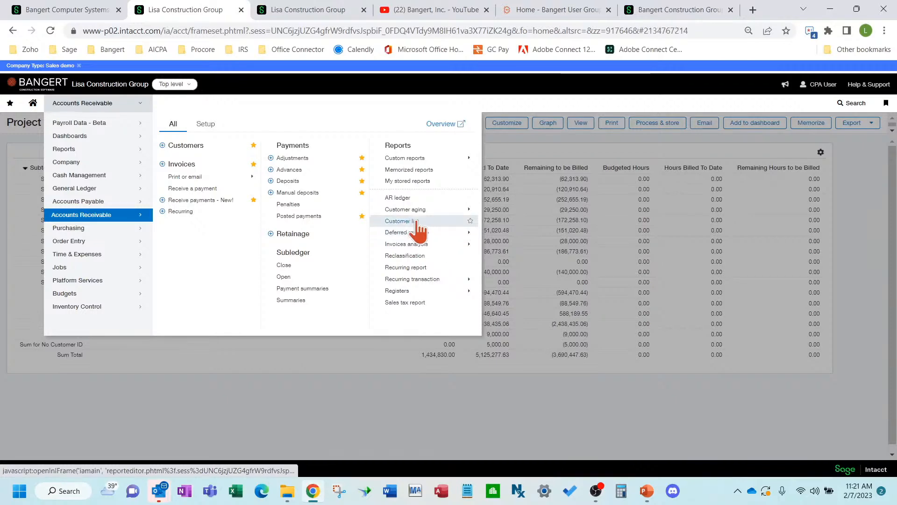
click(420, 159)
click(532, 169)
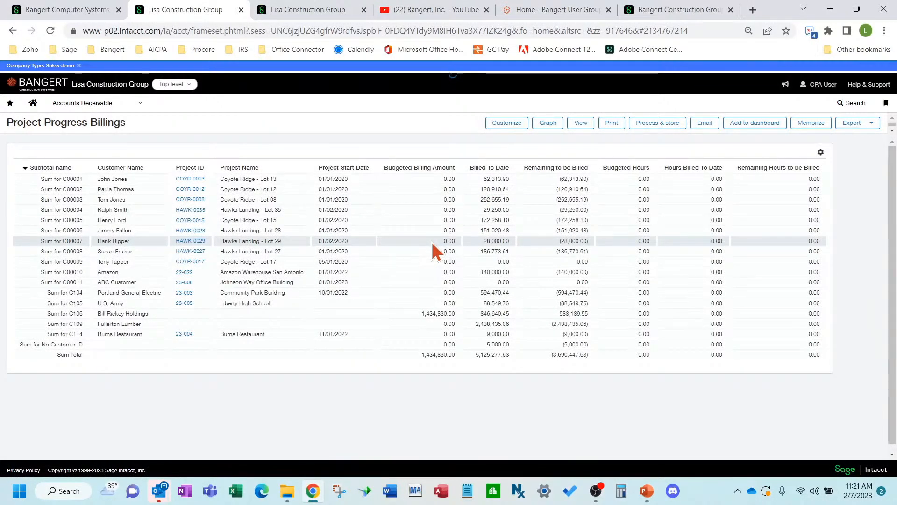
click(87, 105)
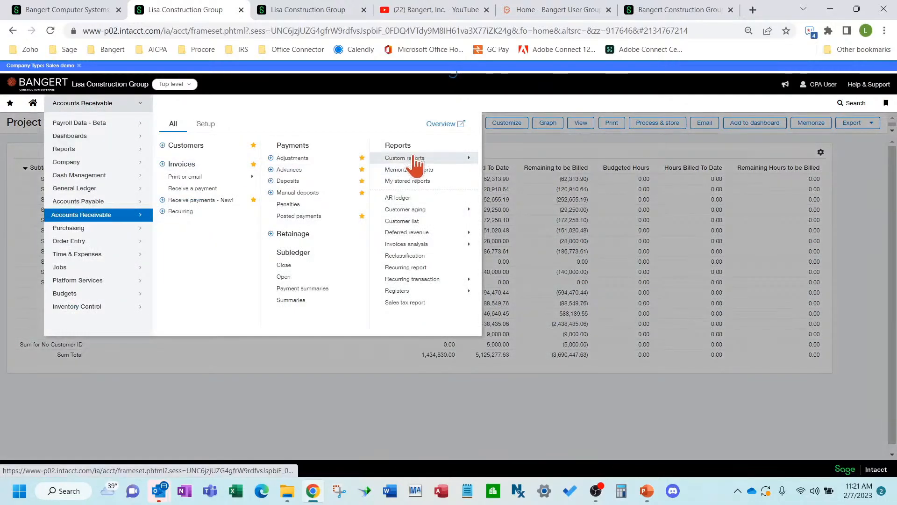
mouse_move(415, 161)
click(520, 427)
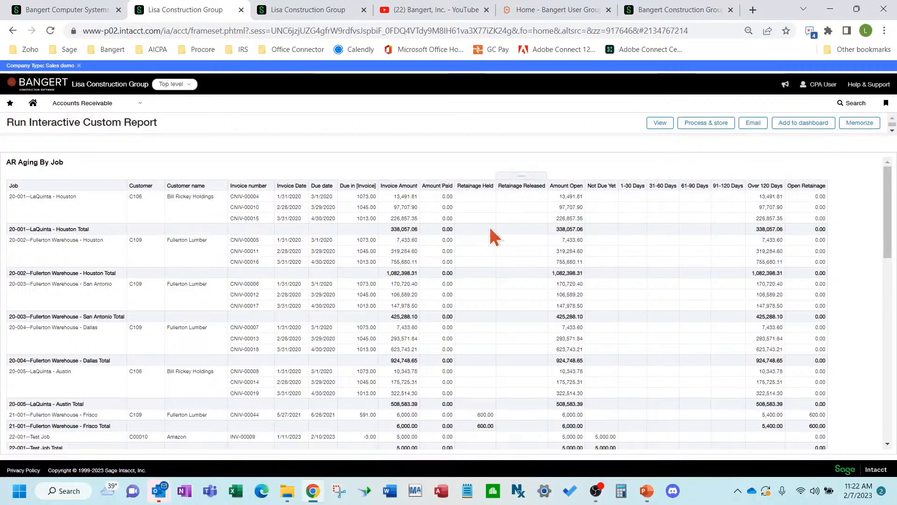
scroll(400, 311, down, 5)
scroll(400, 311, down, 1)
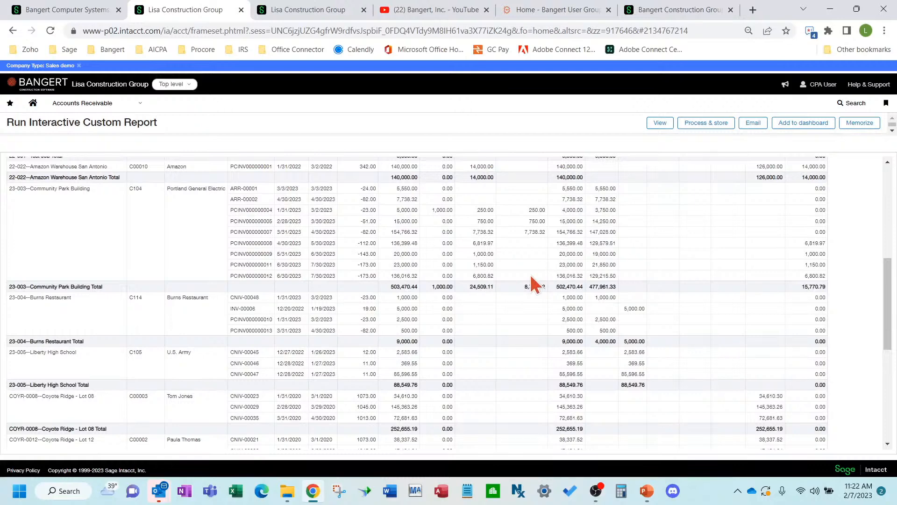
scroll(529, 283, down, 6)
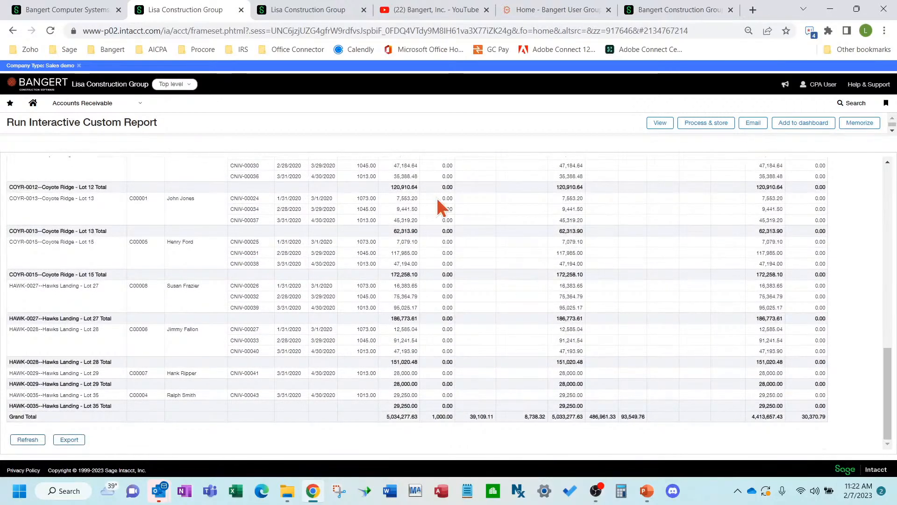
Run the AR retainage balance custom report with the as-of date set to 02/28/2023
click(96, 103)
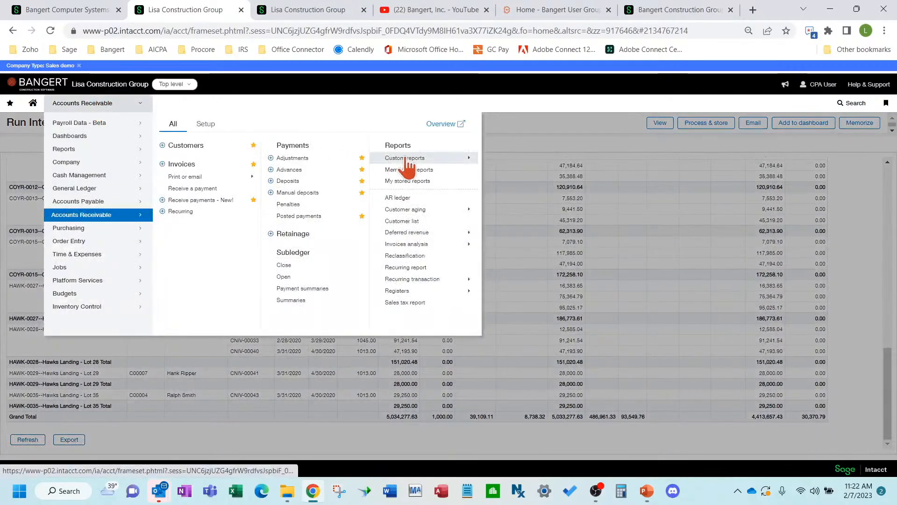
mouse_move(439, 159)
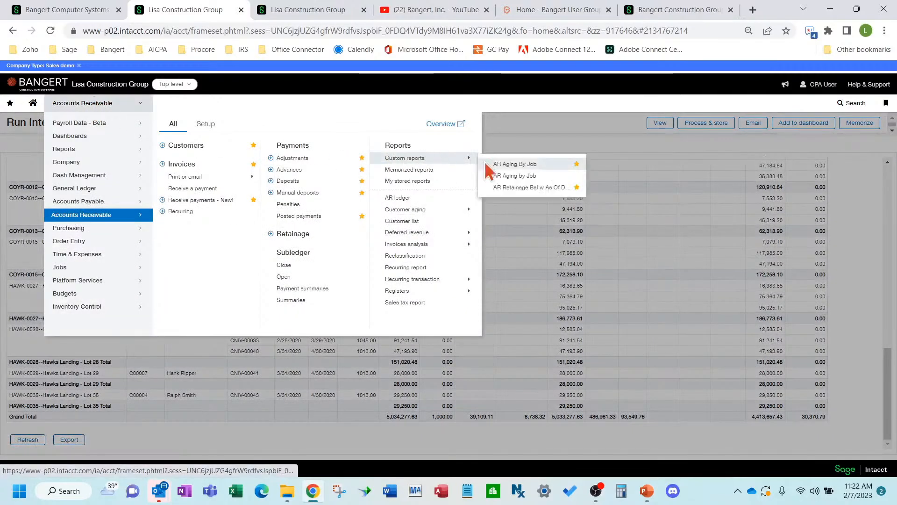
click(521, 189)
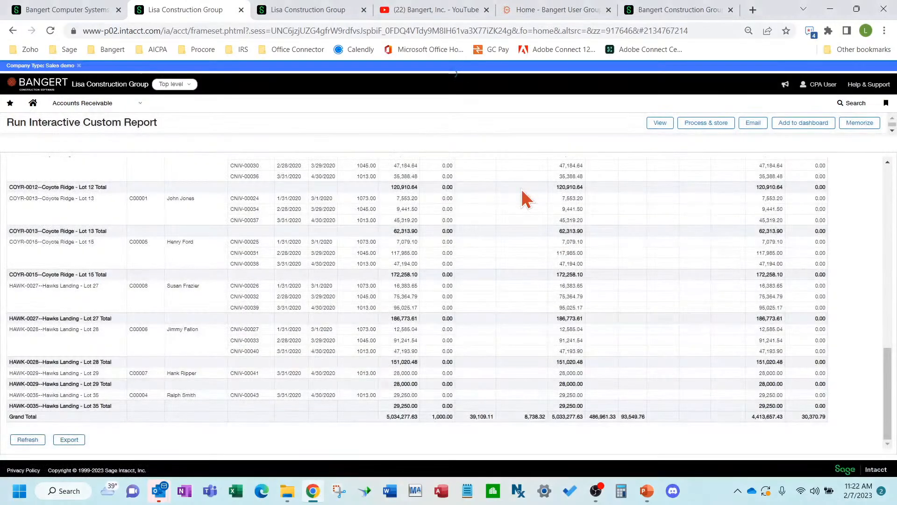
text(02/28/2023)
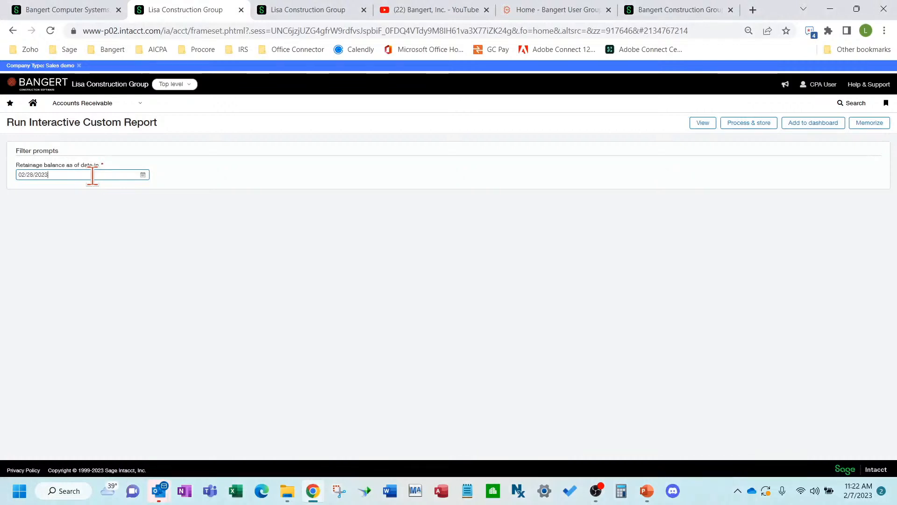
click(236, 250)
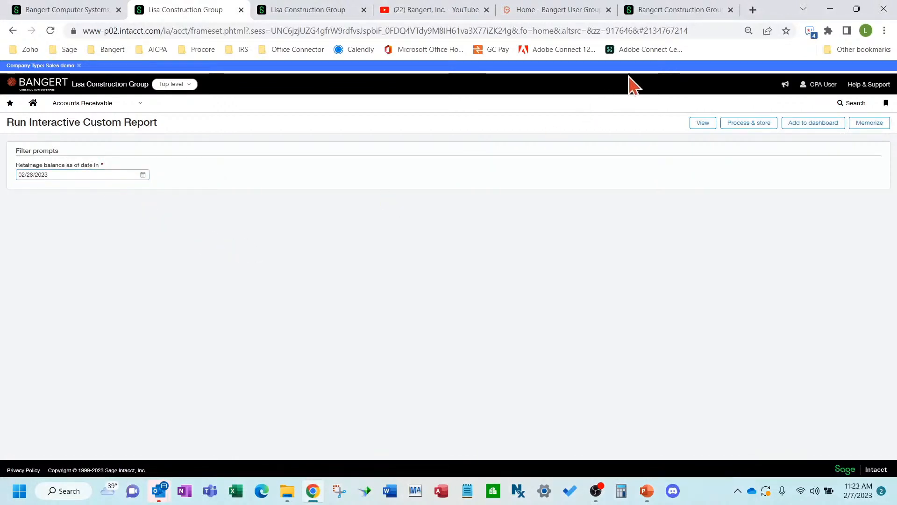
click(702, 124)
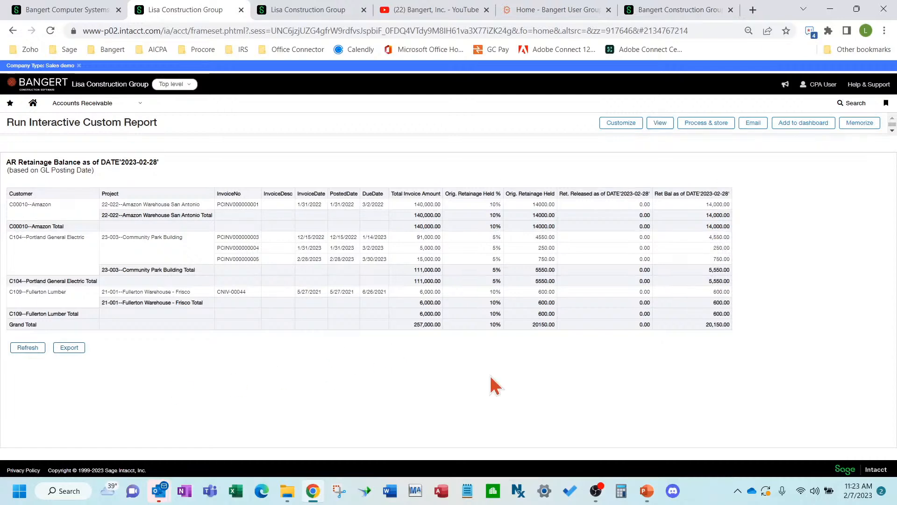
Switch to the Bangert Construction Group company and run the WIP as of Specific Date - CRE custom report as of 01/31/2023
click(109, 110)
mouse_move(105, 270)
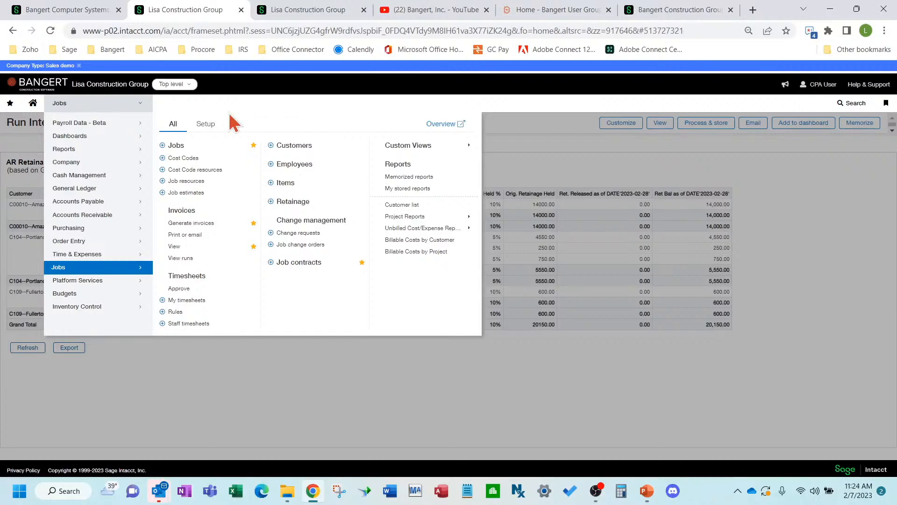
click(663, 12)
mouse_move(66, 108)
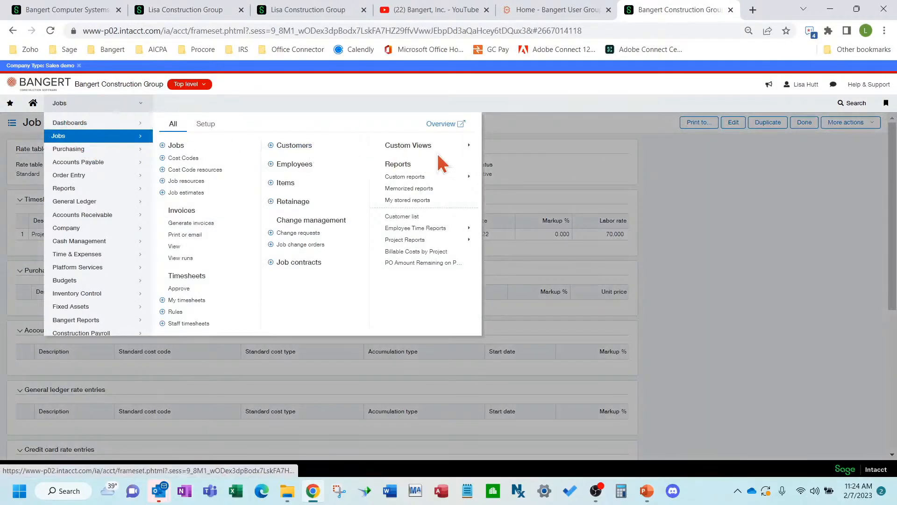
mouse_move(428, 177)
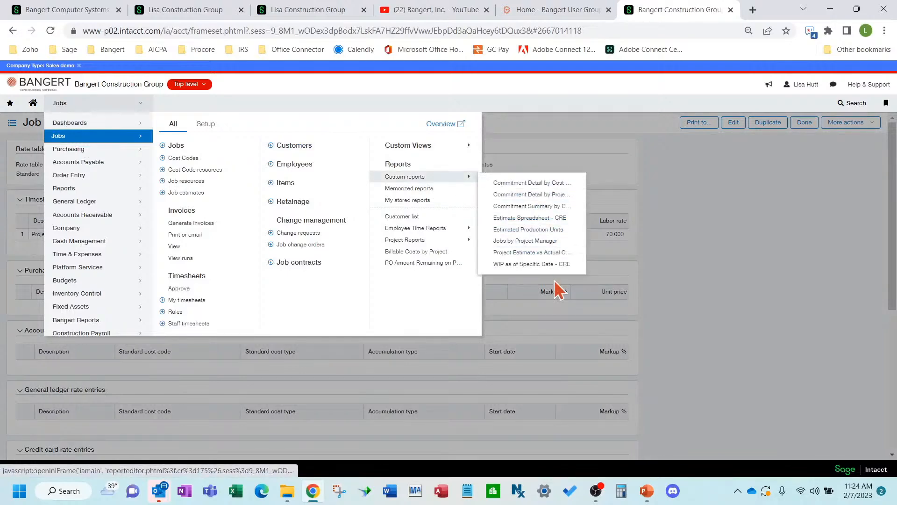
click(555, 264)
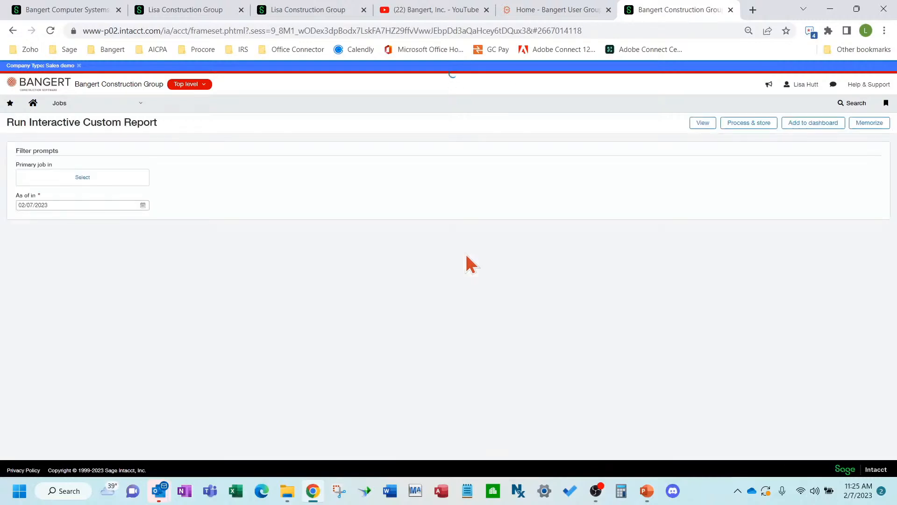
text(01/31/2023)
click(405, 275)
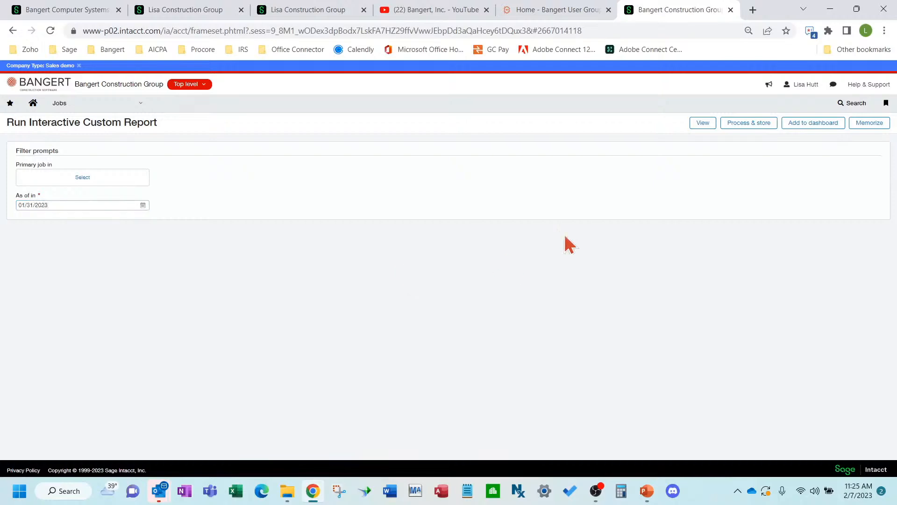
click(695, 121)
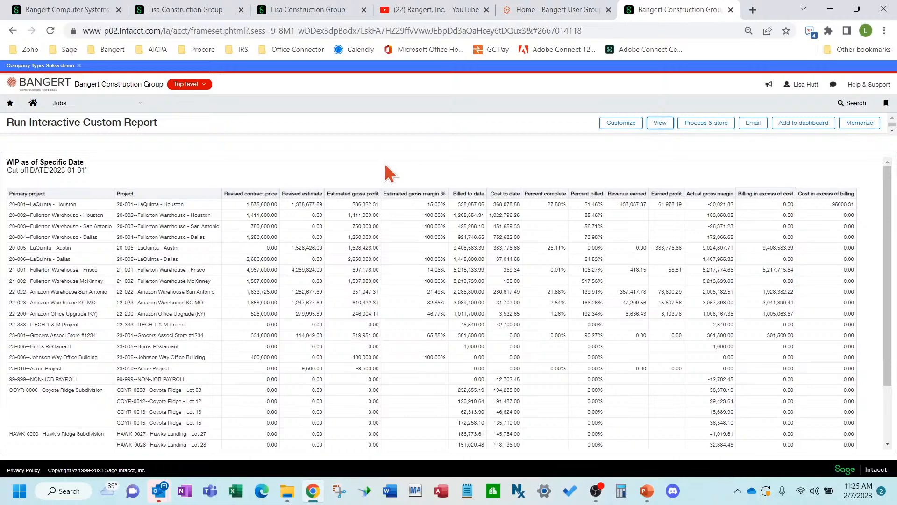
click(102, 108)
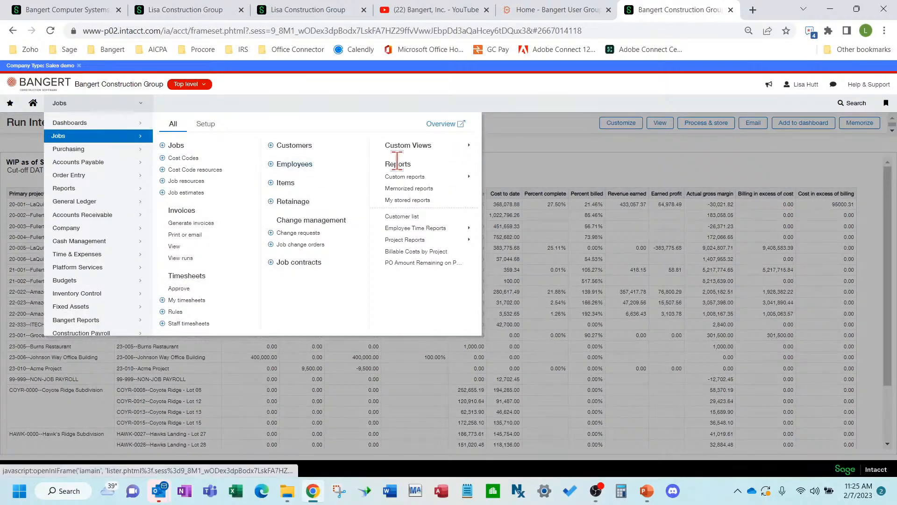
mouse_move(423, 176)
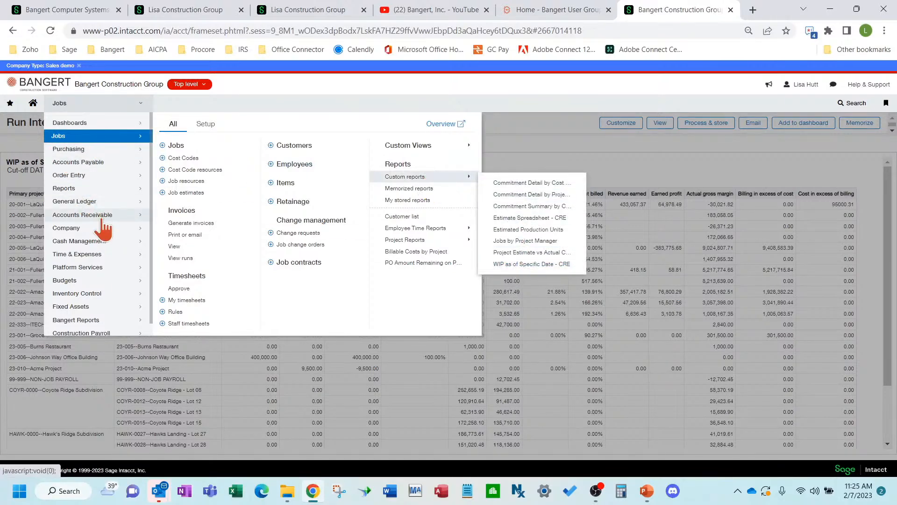
mouse_move(93, 216)
mouse_move(414, 161)
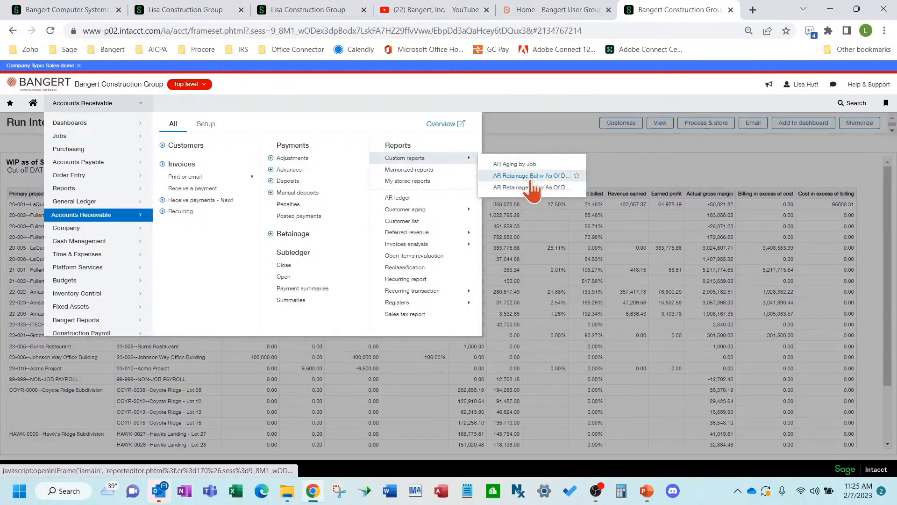
click(660, 164)
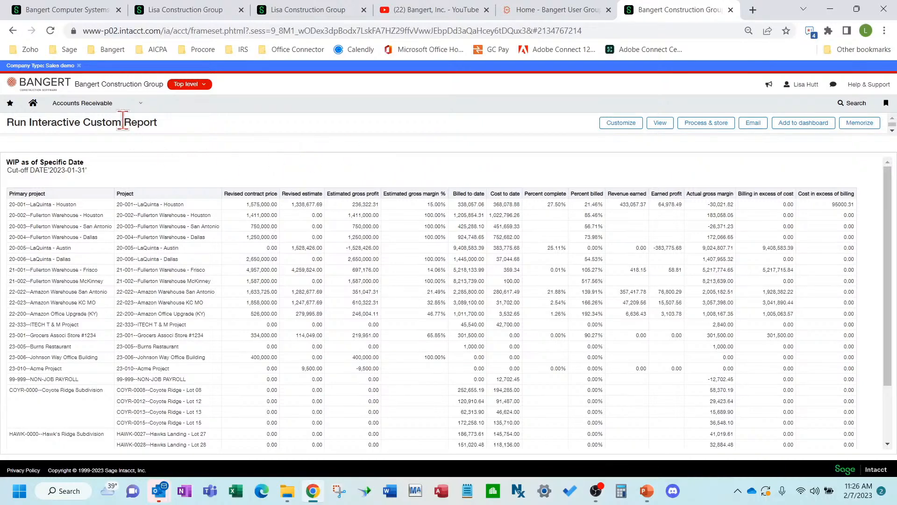
click(111, 104)
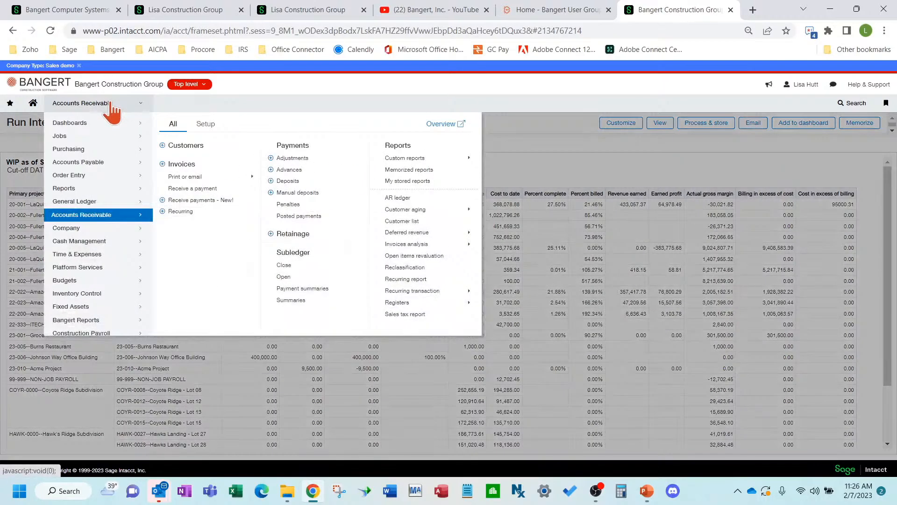